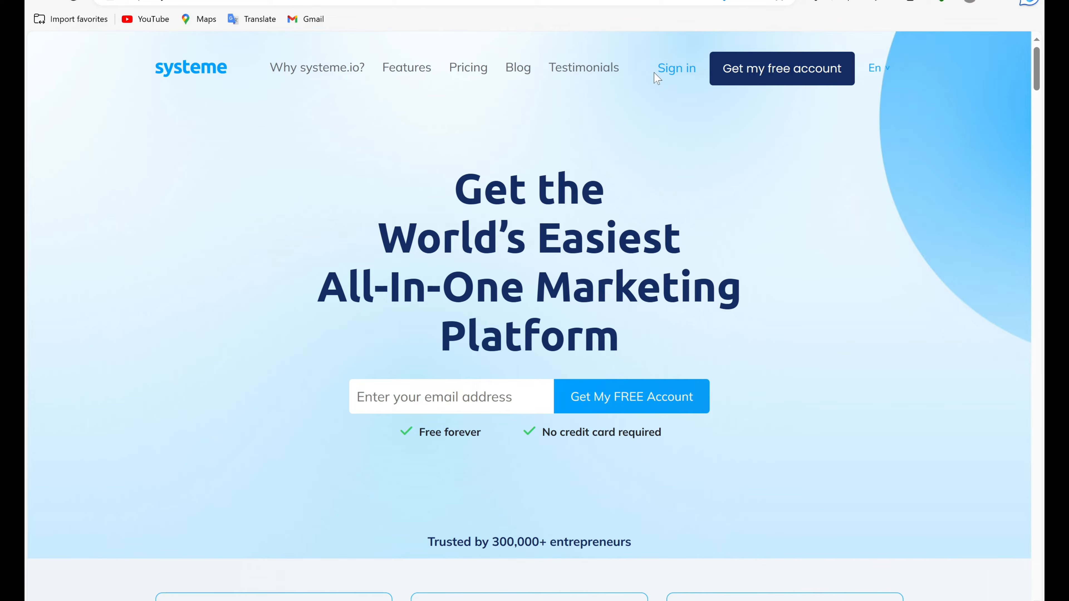
# Sign in to the account and open the form for creating a new funnel.
pyautogui.click(668, 68)
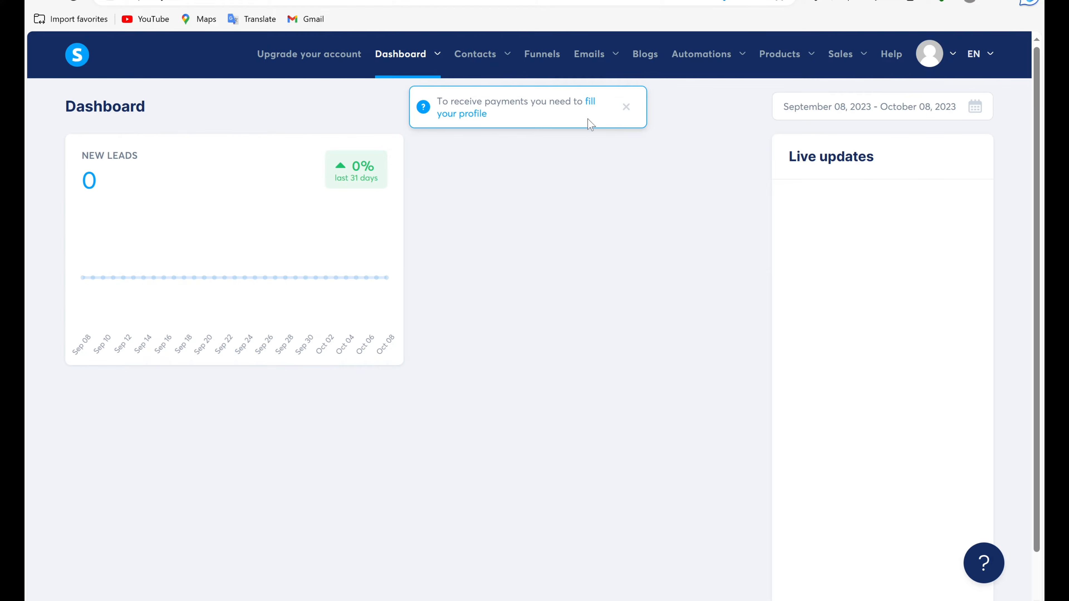
pyautogui.click(535, 63)
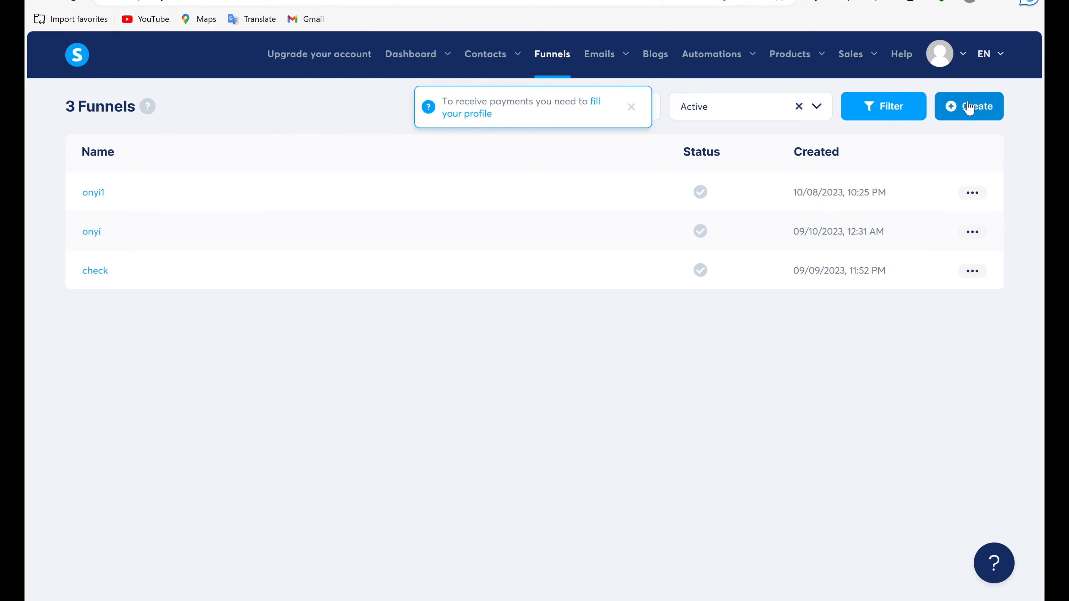
pyautogui.click(969, 107)
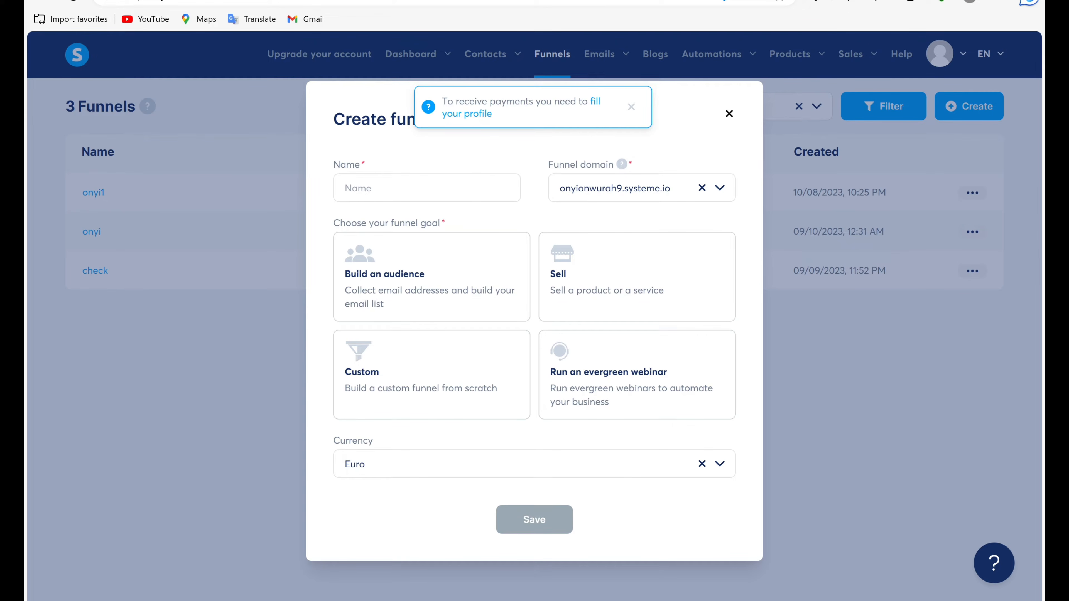
# Create a funnel named "tutorial" with the goal "Build an audience".
pyautogui.click(427, 188)
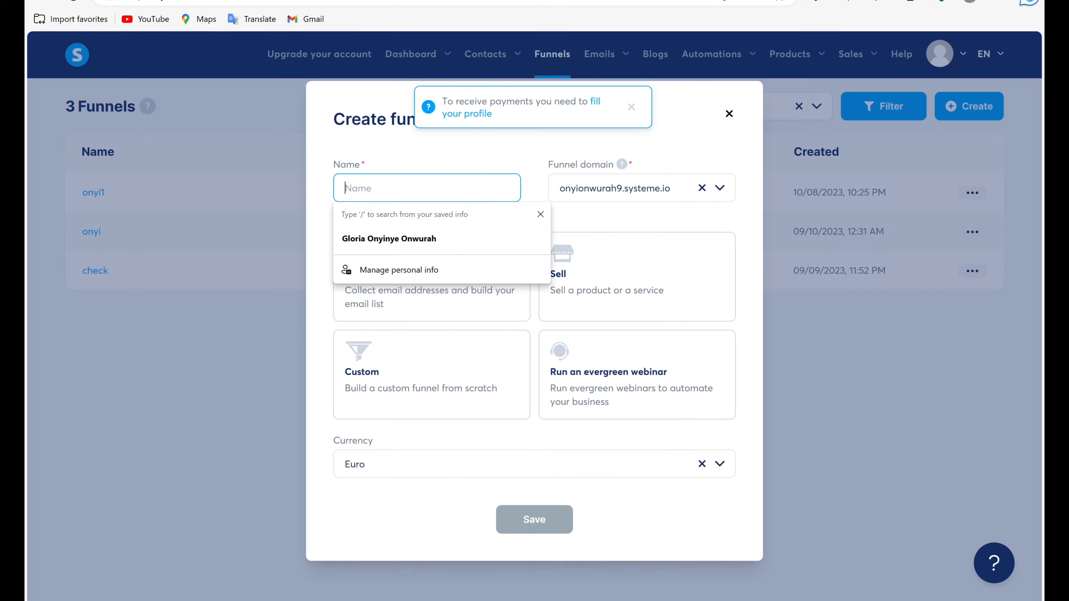
pyautogui.write('tutorial')
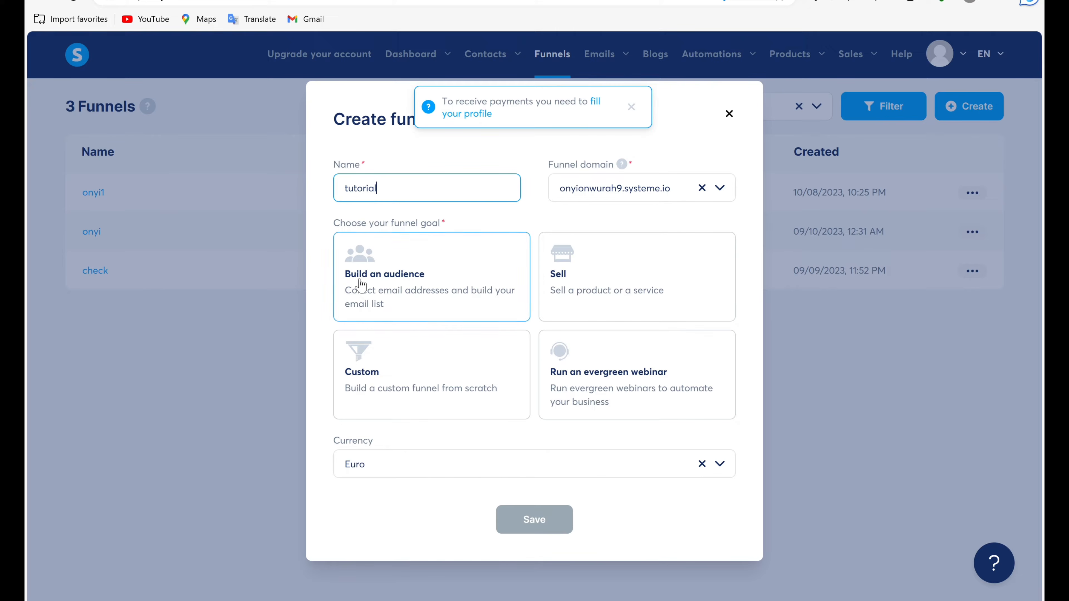
pyautogui.click(628, 246)
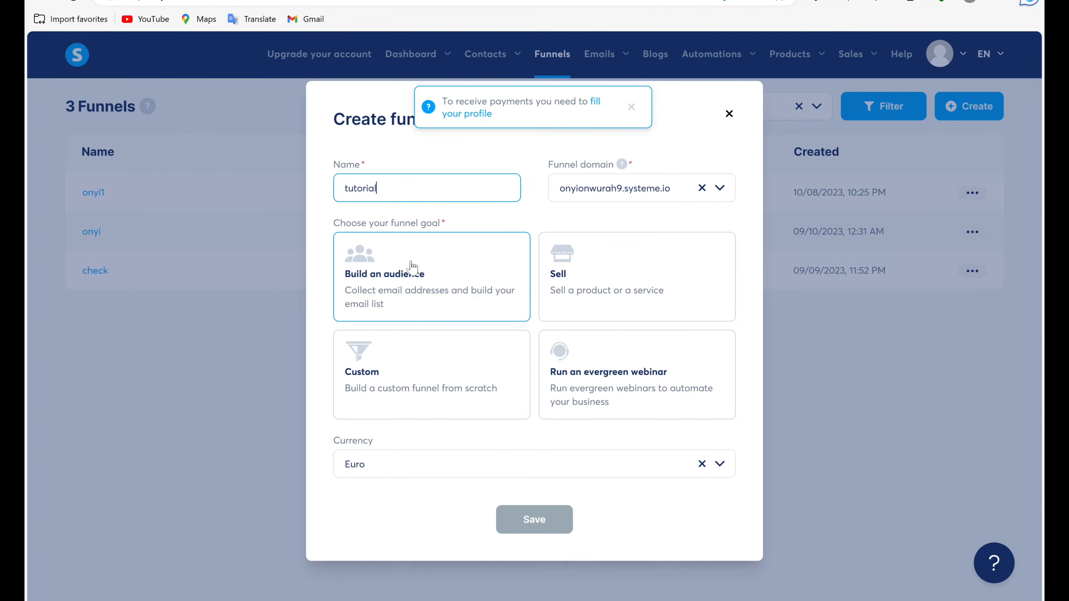
pyautogui.click(436, 287)
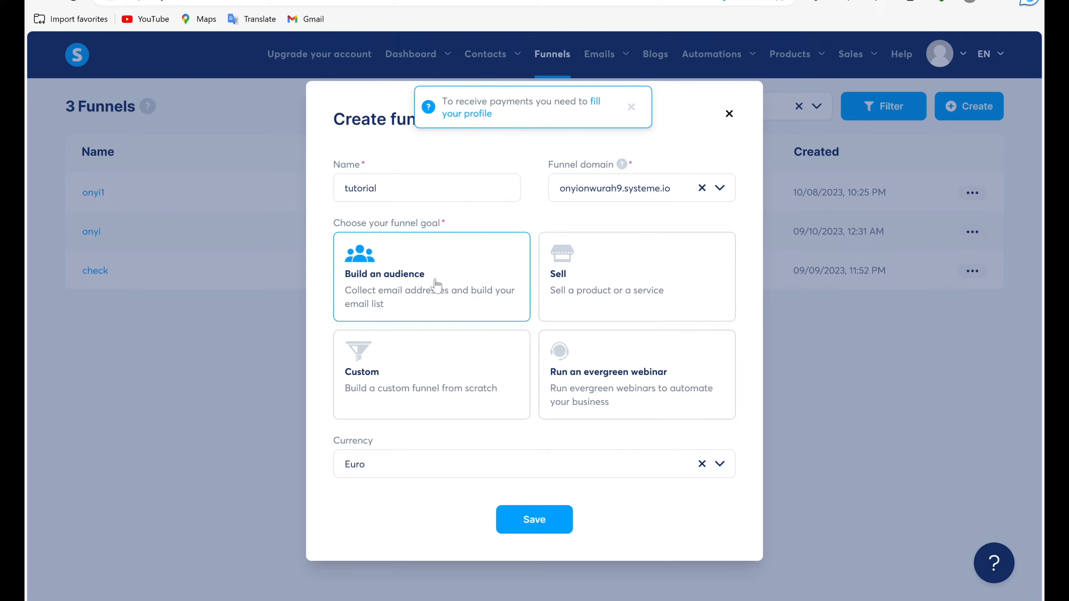
pyautogui.click(528, 522)
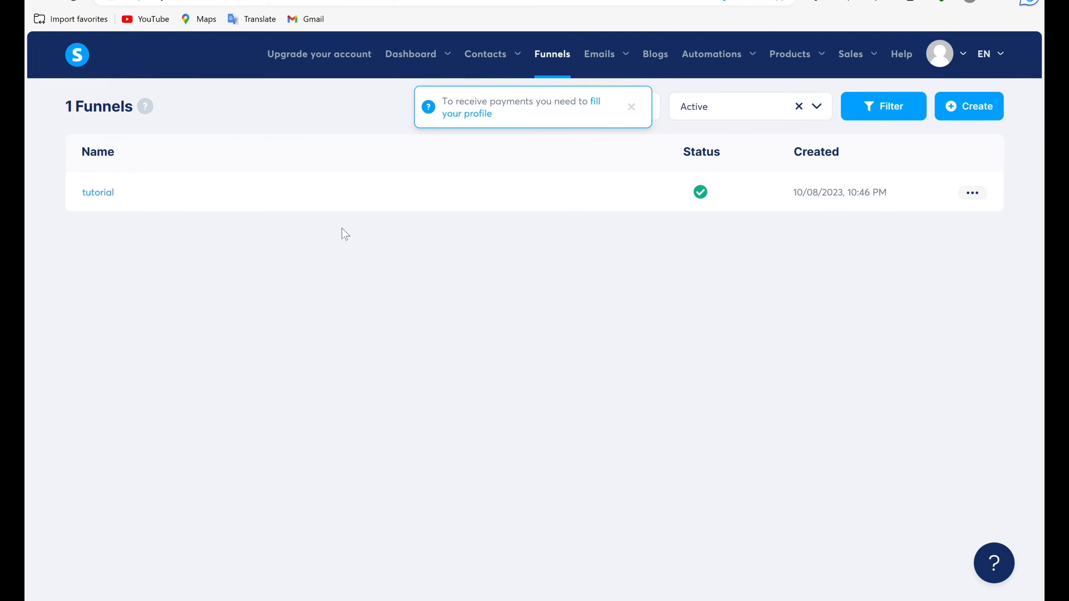
# Open the tutorial funnel and choose the "The best way to create squeeze pages?" template for its squeeze page.
pyautogui.click(308, 201)
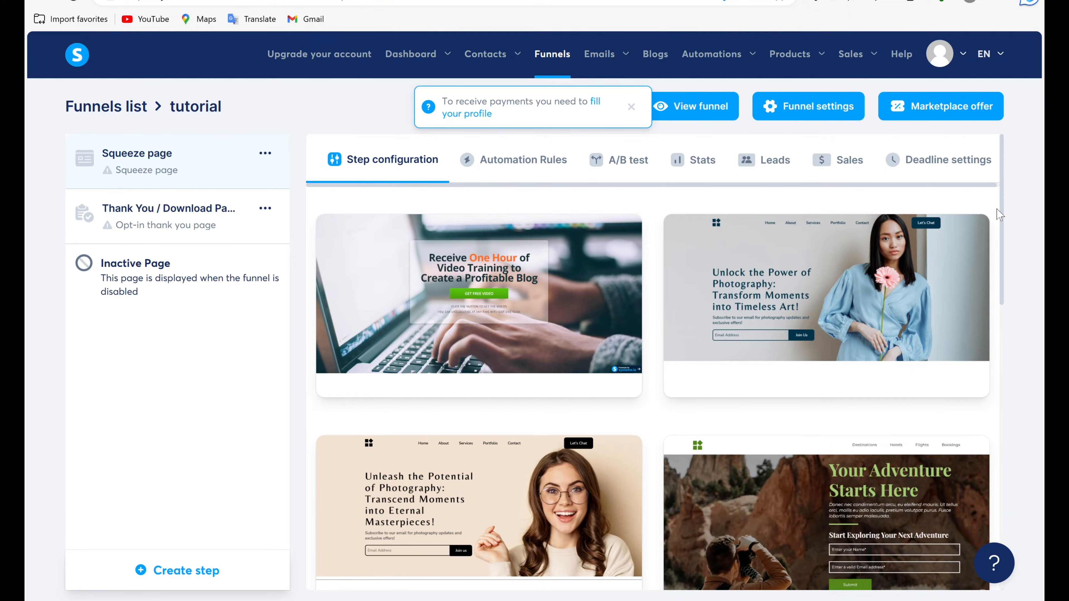
pyautogui.scroll(-15, 1000, 214)
pyautogui.moveTo(775, 273)
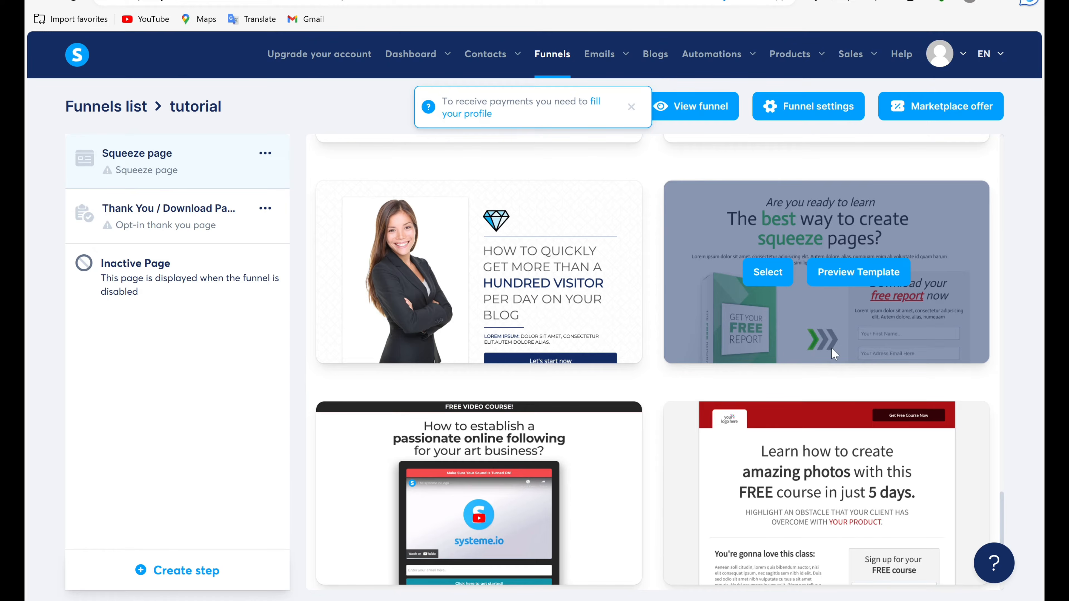
pyautogui.doubleClick(814, 212)
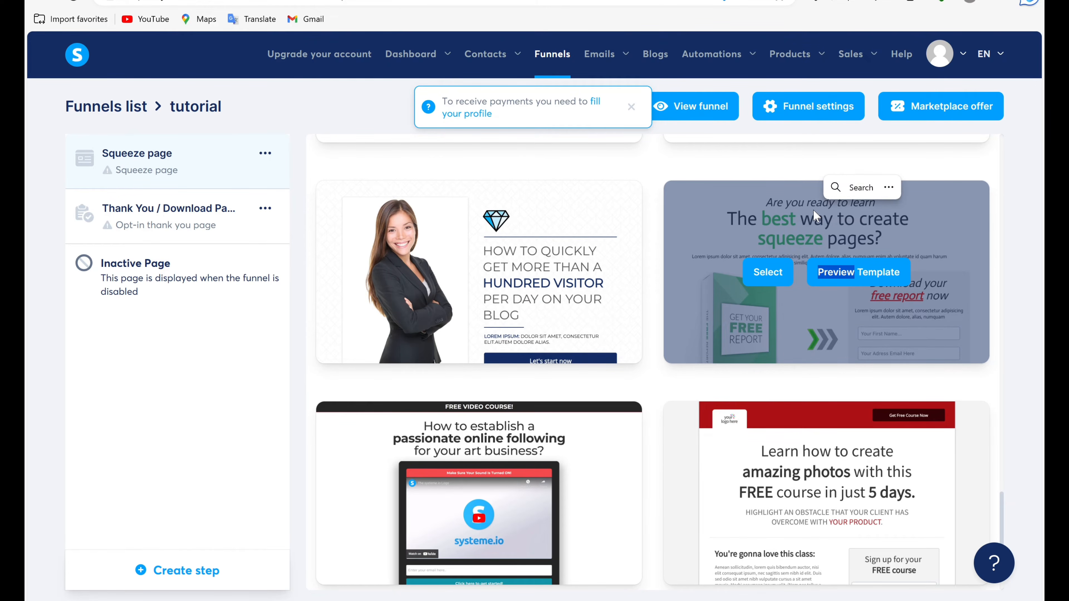
pyautogui.click(753, 290)
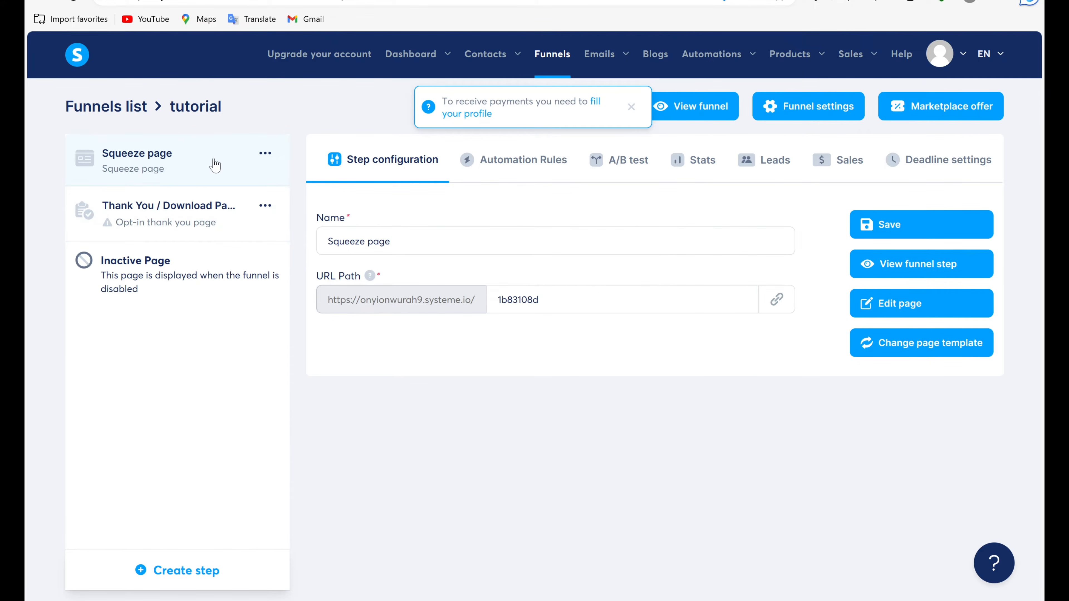
# Look at the Thank You page's template choices, return to the squeeze page step and open its page for editing.
pyautogui.click(265, 220)
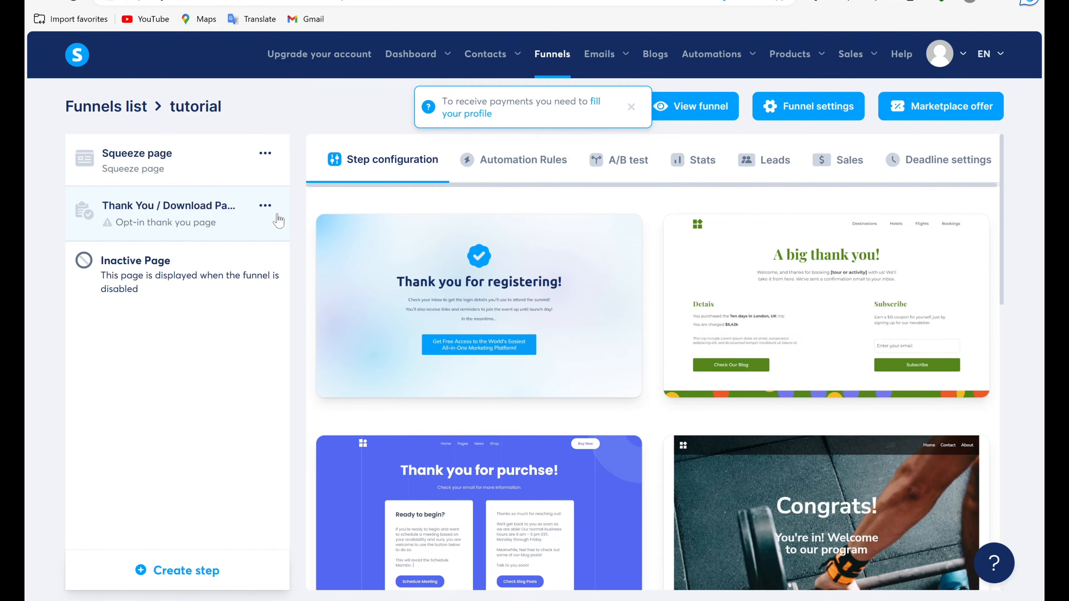
pyautogui.click(242, 171)
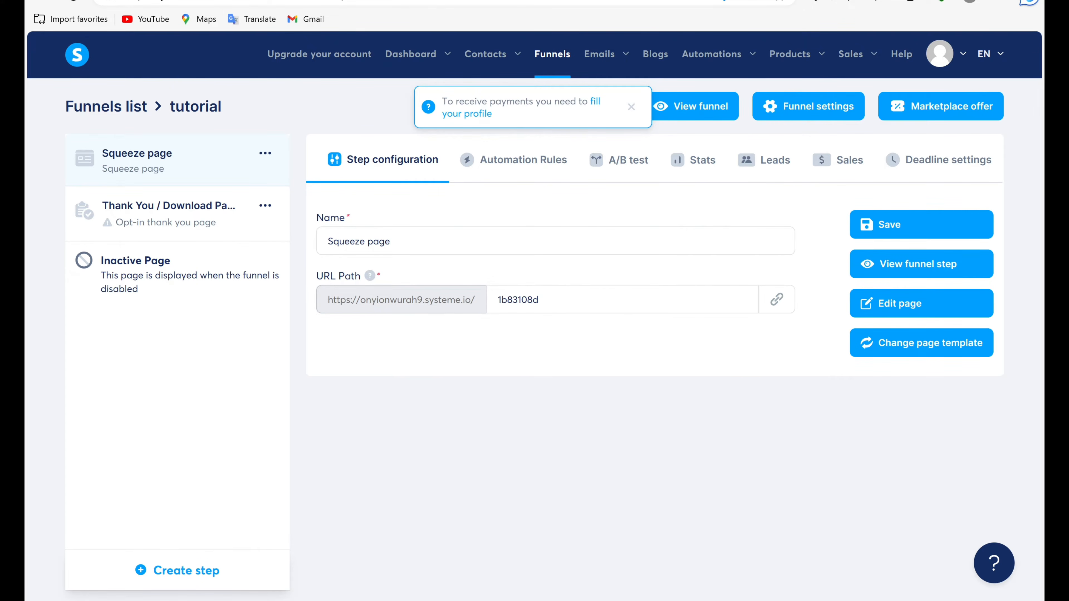
pyautogui.click(527, 300)
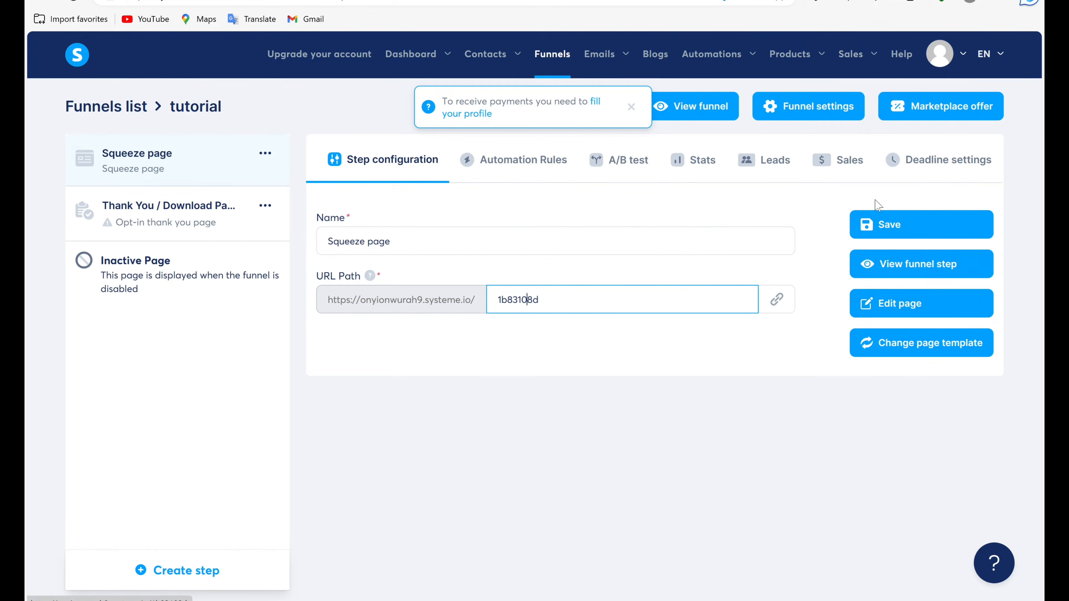
pyautogui.click(903, 317)
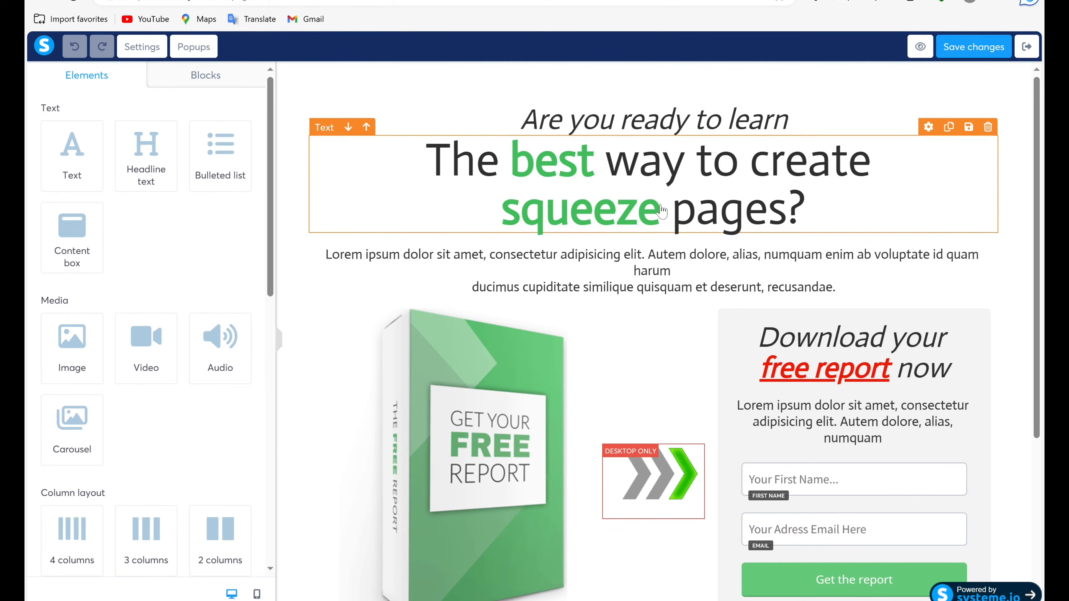
# Replace the main headline "The best way to create squeeze pages?" with "HOW TO CREATE AN ONLINE COURSE".
pyautogui.click(817, 217)
pyautogui.press('BackSpace')
pyautogui.press('BackSpace')
pyautogui.press('BackSpace')
pyautogui.press('BackSpace')
pyautogui.press('BackSpace')
pyautogui.press('BackSpace')
pyautogui.press('BackSpace')
pyautogui.press('BackSpace')
pyautogui.press('BackSpace')
pyautogui.press('BackSpace')
pyautogui.press('BackSpace')
pyautogui.press('BackSpace')
pyautogui.press('BackSpace')
pyautogui.press('BackSpace')
pyautogui.press('BackSpace')
pyautogui.press('BackSpace')
pyautogui.press('BackSpace')
pyautogui.press('BackSpace')
pyautogui.press('BackSpace')
pyautogui.press('BackSpace')
pyautogui.press('BackSpace')
pyautogui.press('BackSpace')
pyautogui.press('BackSpace')
pyautogui.press('BackSpace')
pyautogui.press('BackSpace')
pyautogui.press('BackSpace')
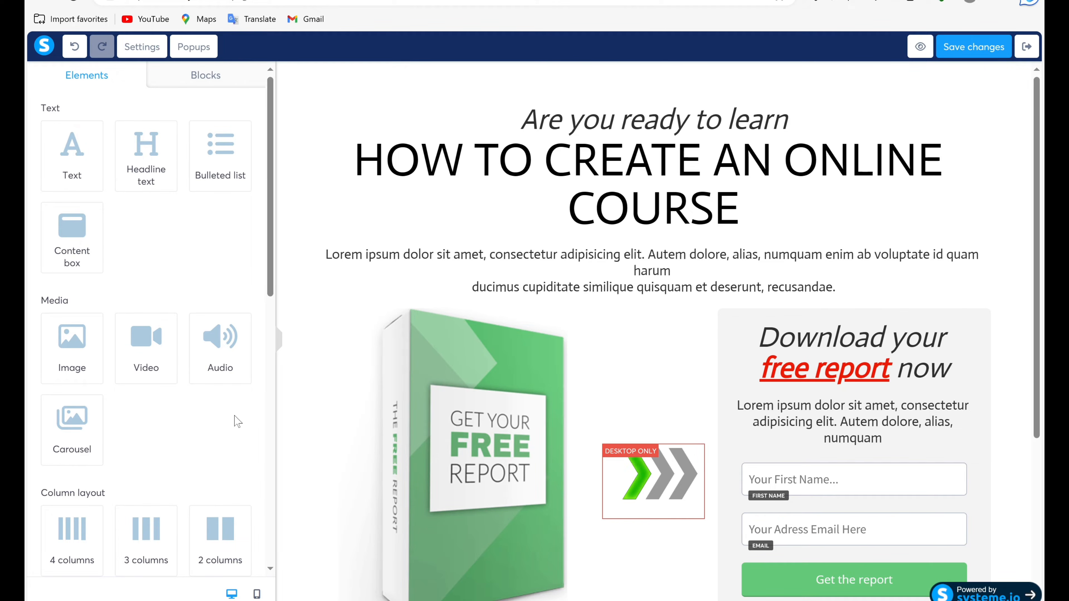
pyautogui.moveTo(274, 261); pyautogui.dragTo(300, 264)
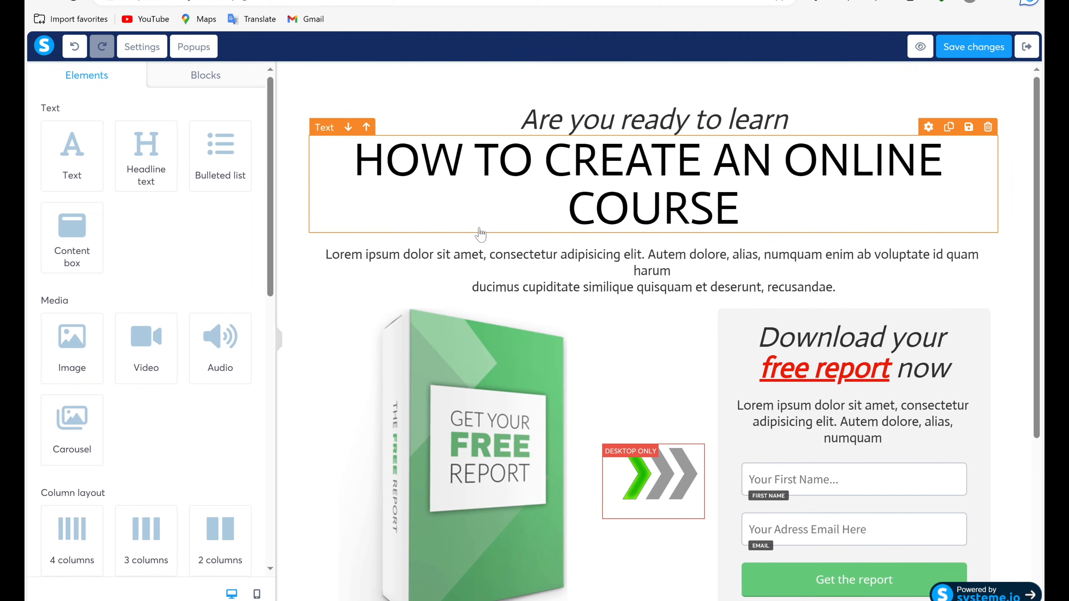
# Set the main headline's font size to 80 and its font type to the same font as the page.
pyautogui.click(493, 214)
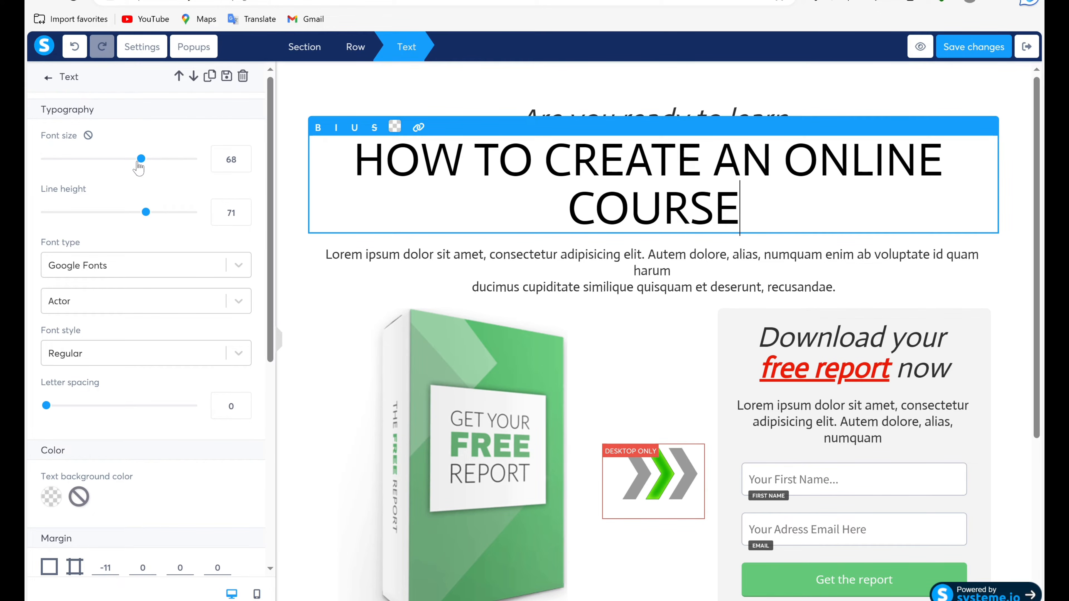
pyautogui.moveTo(141, 158); pyautogui.dragTo(161, 158)
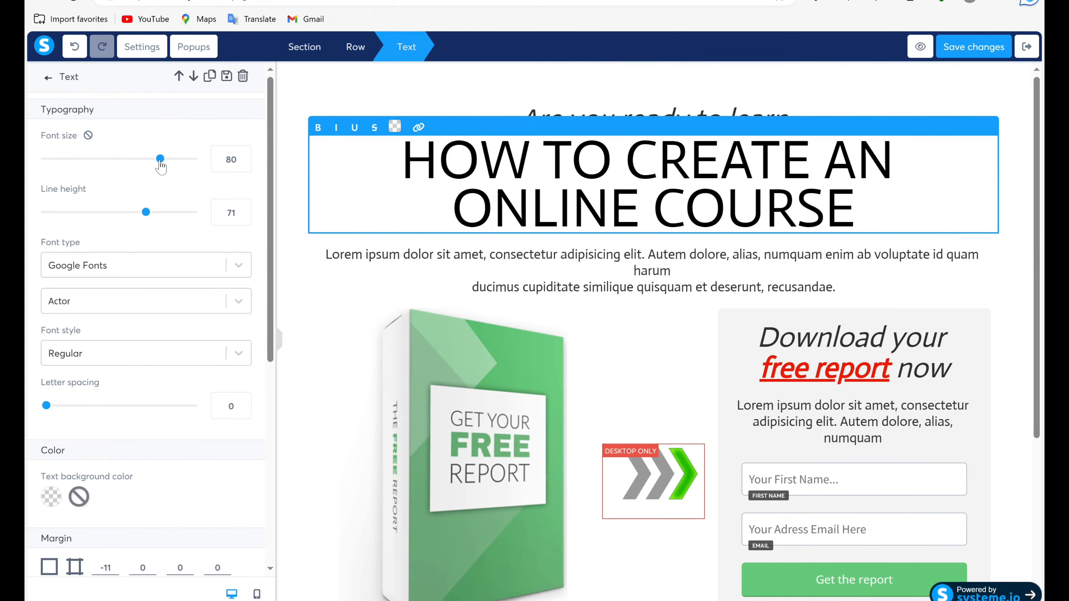
pyautogui.click(105, 266)
pyautogui.click(108, 291)
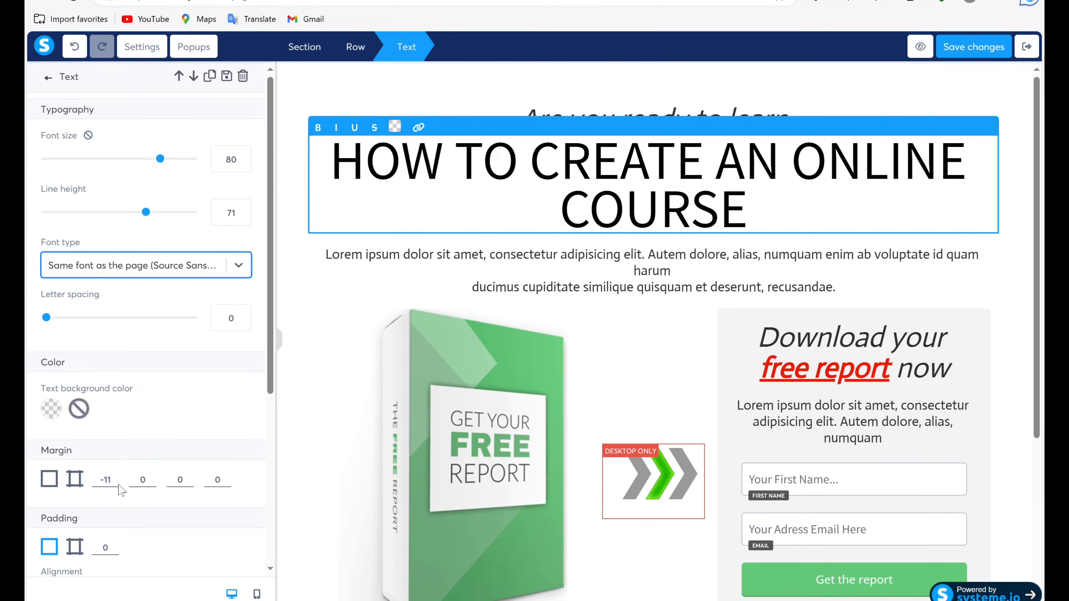
# Give the main headline a bright green text background, hex 7ED321, from the default colors.
pyautogui.scroll(-1, 98, 428)
pyautogui.scroll(-1, 97, 428)
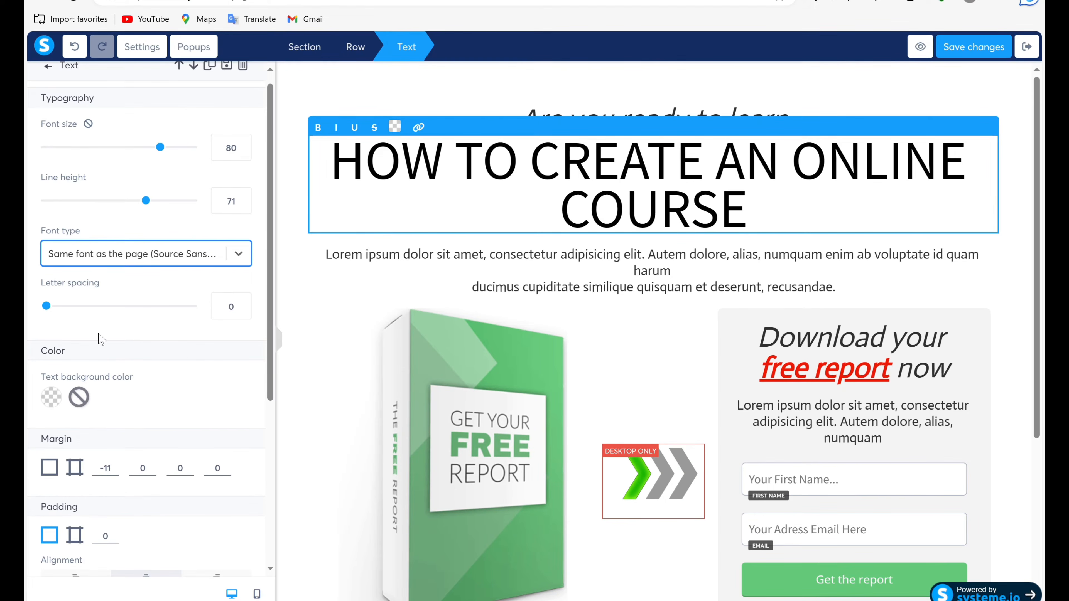
pyautogui.click(51, 397)
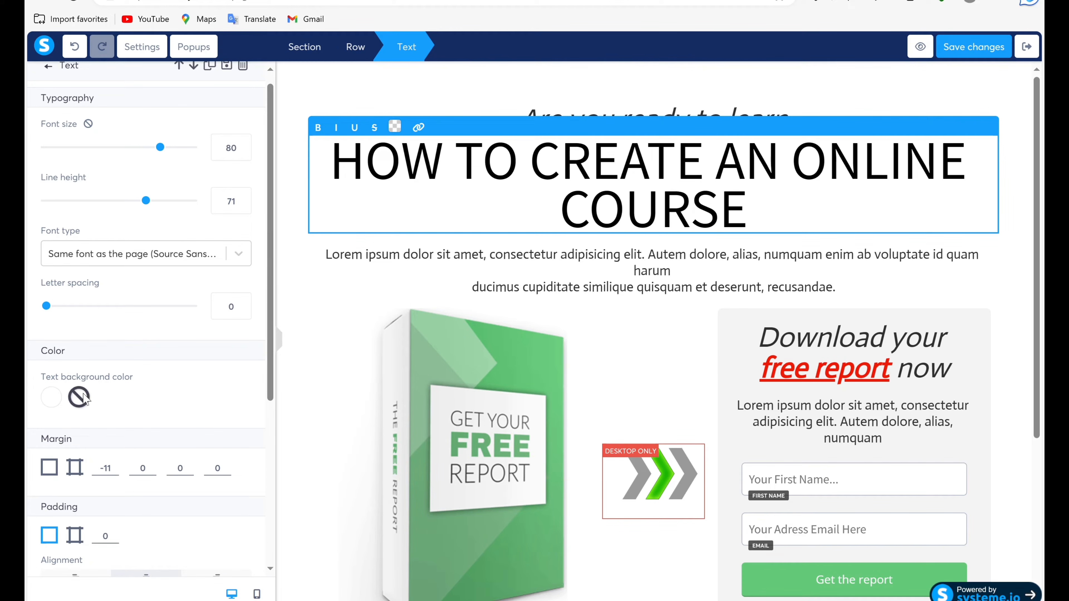
pyautogui.click(53, 398)
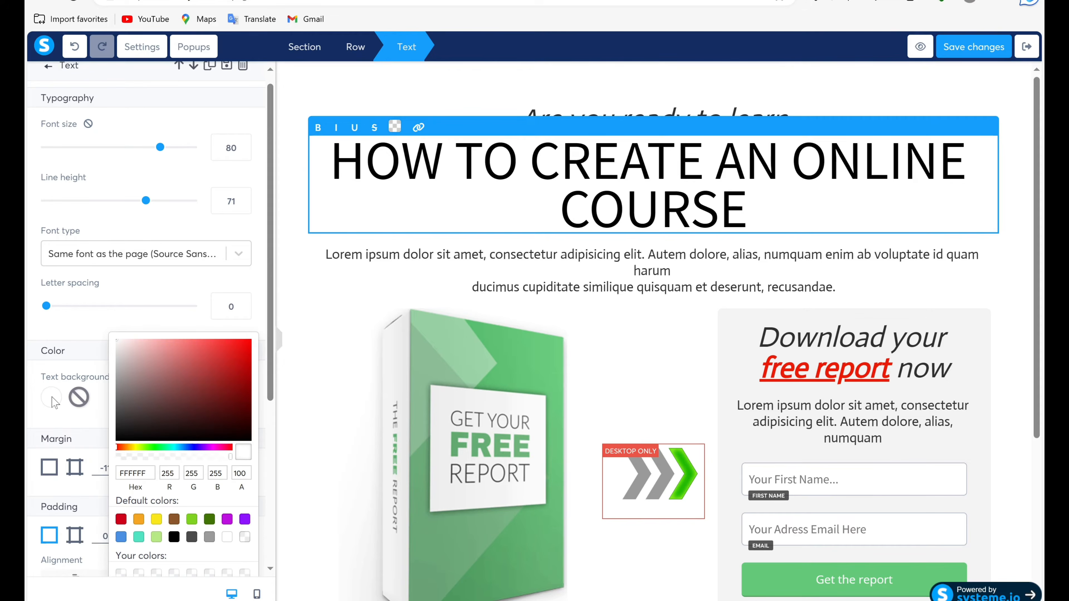
pyautogui.click(191, 520)
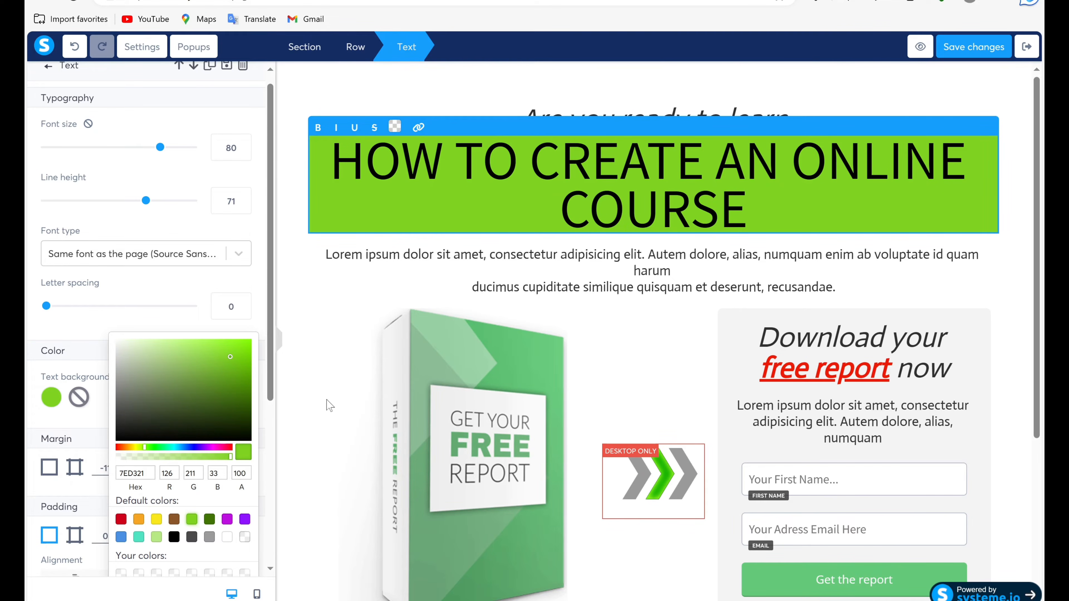
pyautogui.click(306, 329)
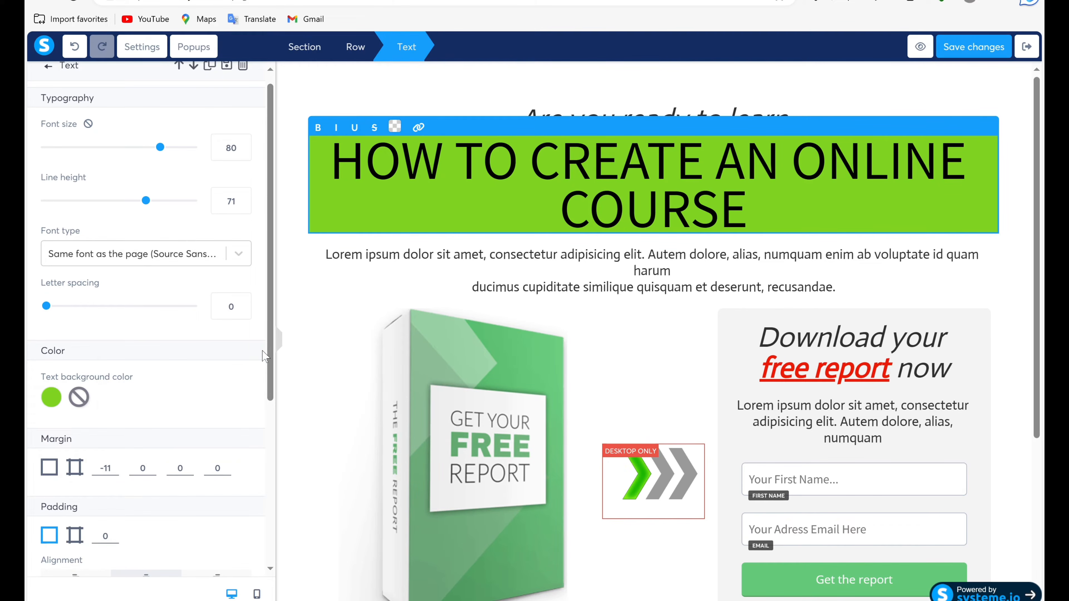
# Review the headline's remaining text settings and make the entire headline bold.
pyautogui.moveTo(271, 364); pyautogui.dragTo(280, 533)
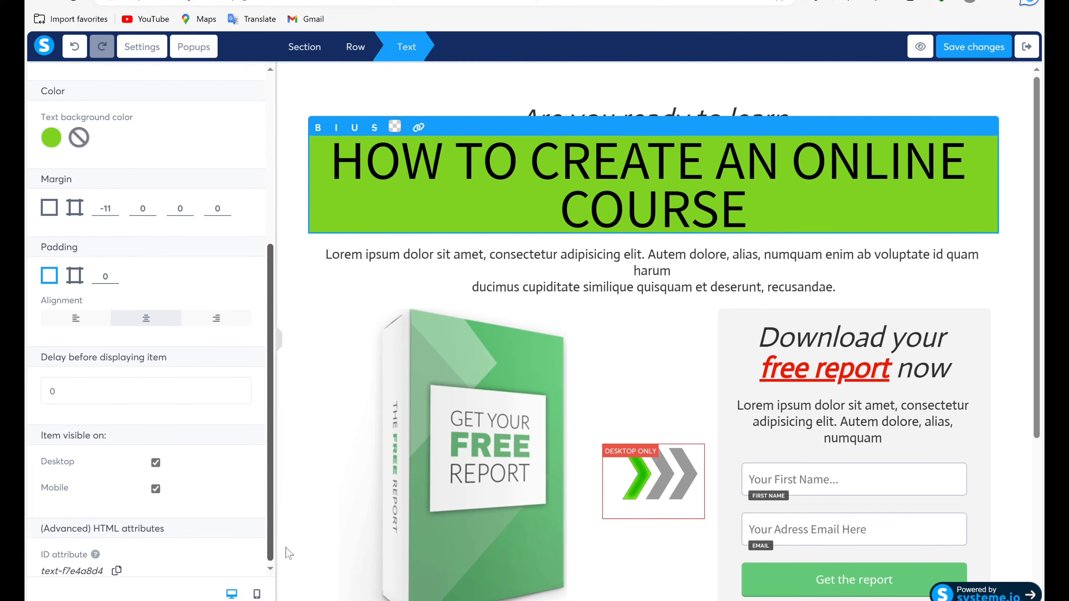
pyautogui.moveTo(280, 579); pyautogui.dragTo(301, 328)
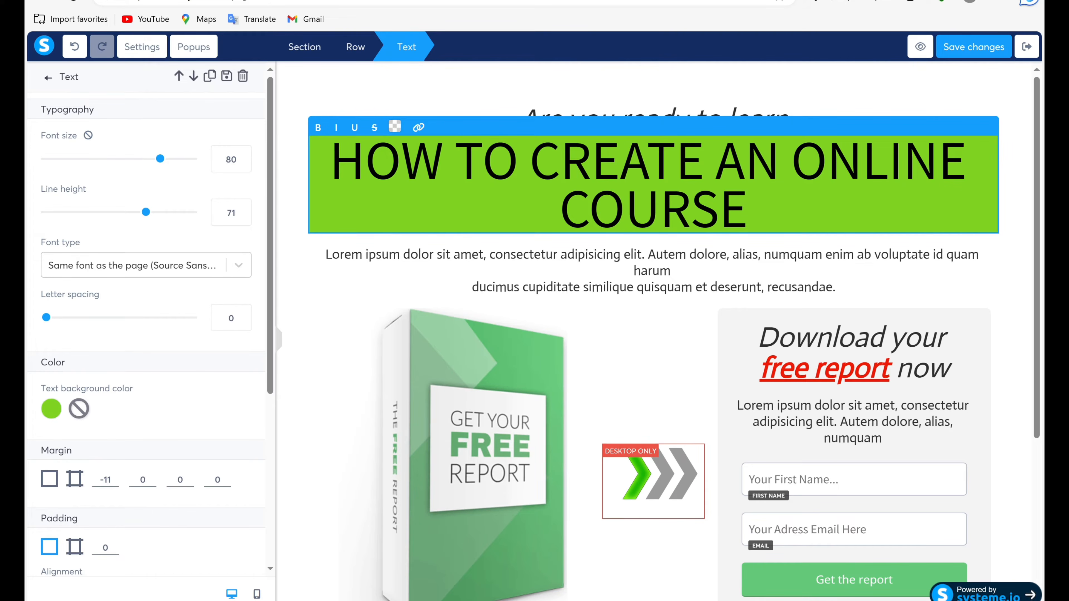
pyautogui.hotkey('ctrl', 'a')
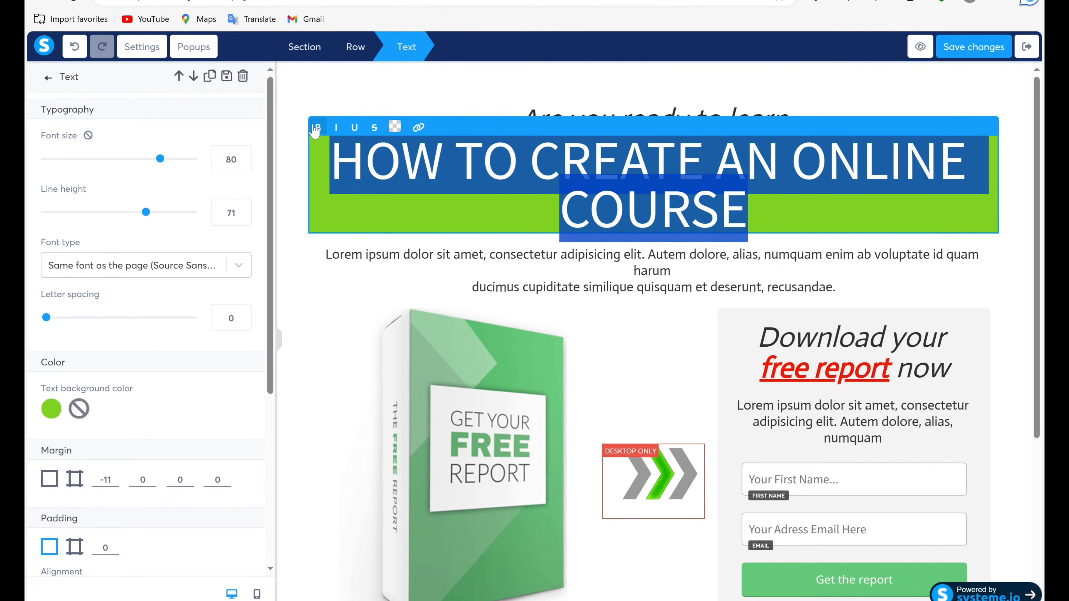
pyautogui.click(321, 129)
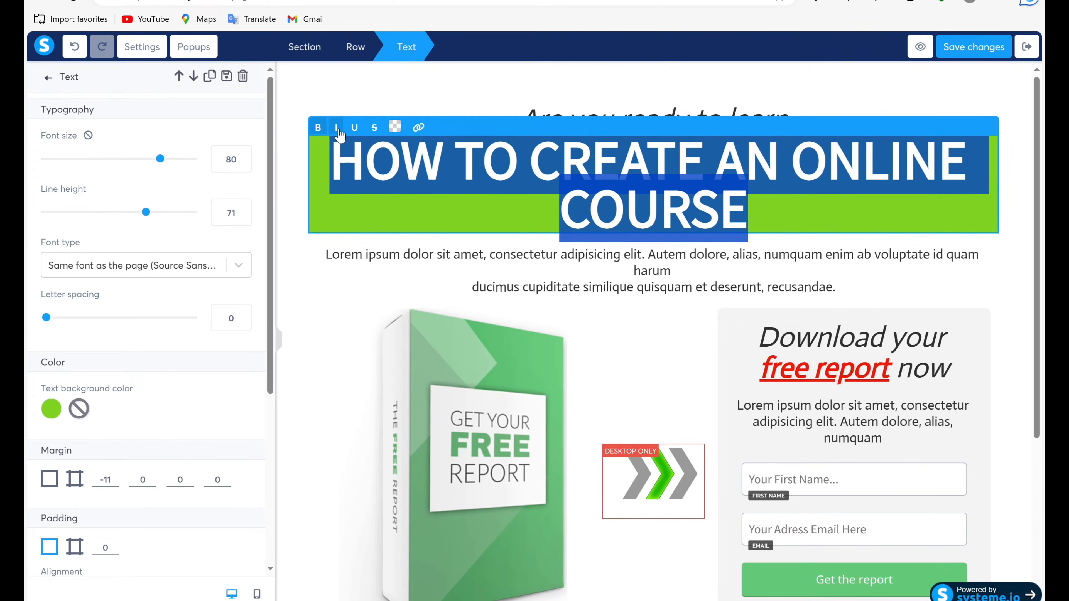
# Try italic and underline formatting on the entire headline and remove both.
pyautogui.click(335, 129)
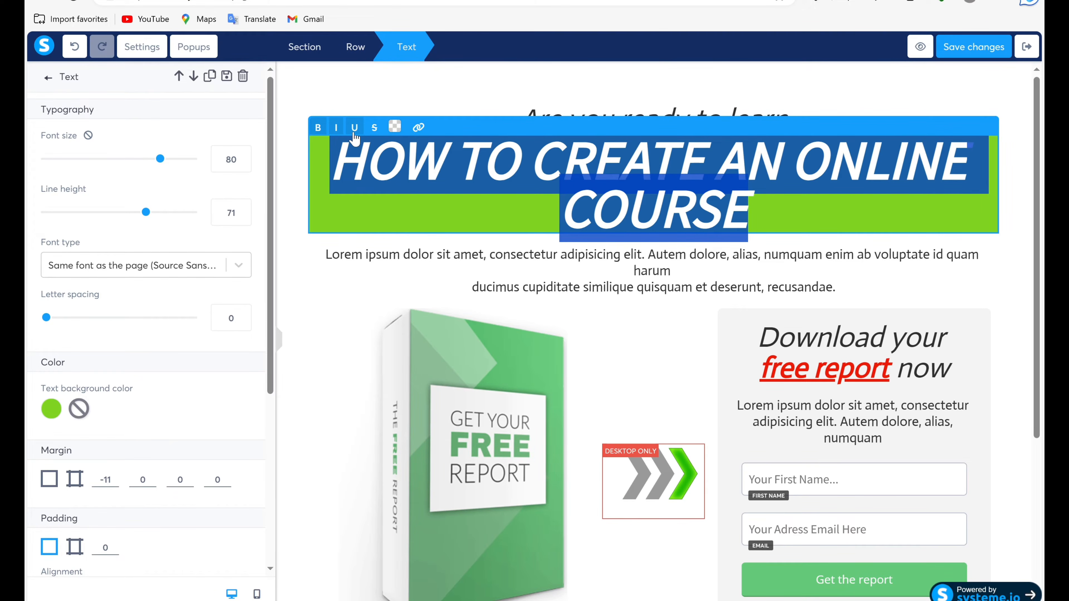
pyautogui.click(354, 133)
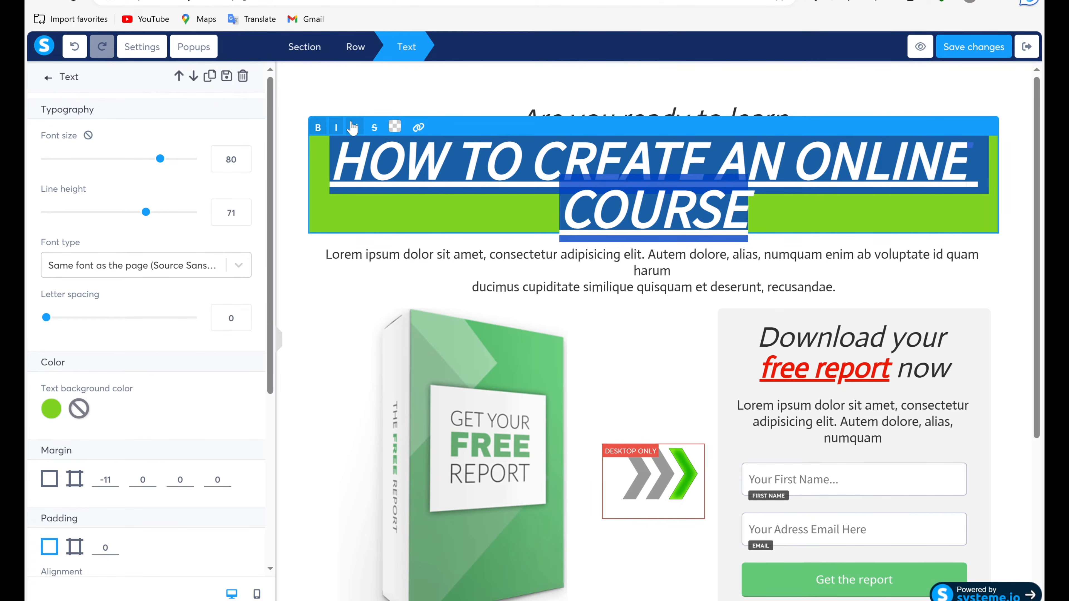
pyautogui.click(353, 127)
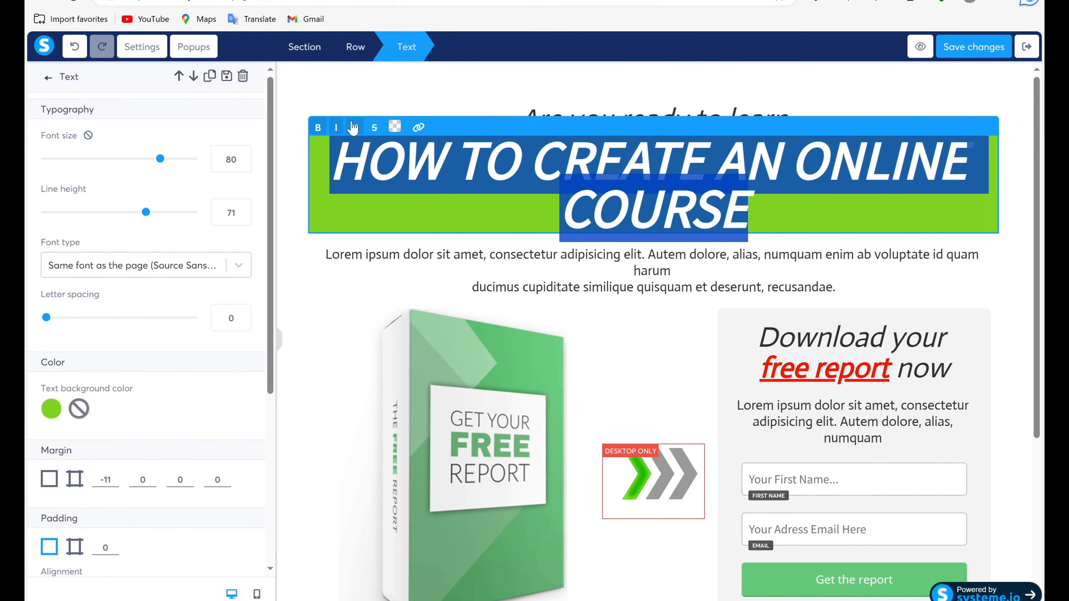
pyautogui.click(335, 133)
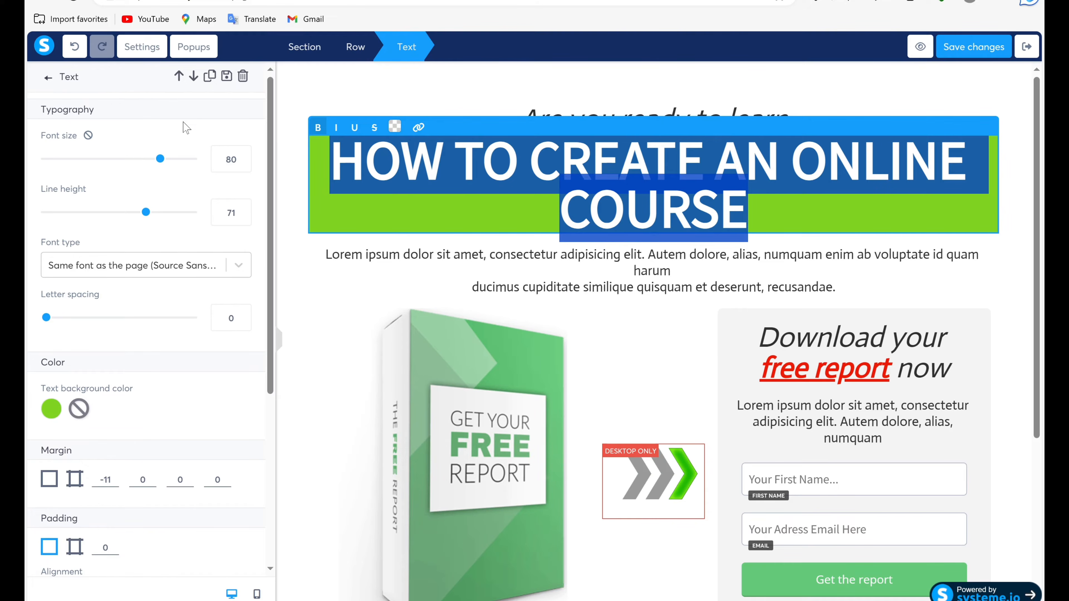
# Reduce the main headline's font size to 77.
pyautogui.moveTo(160, 159); pyautogui.dragTo(156, 160)
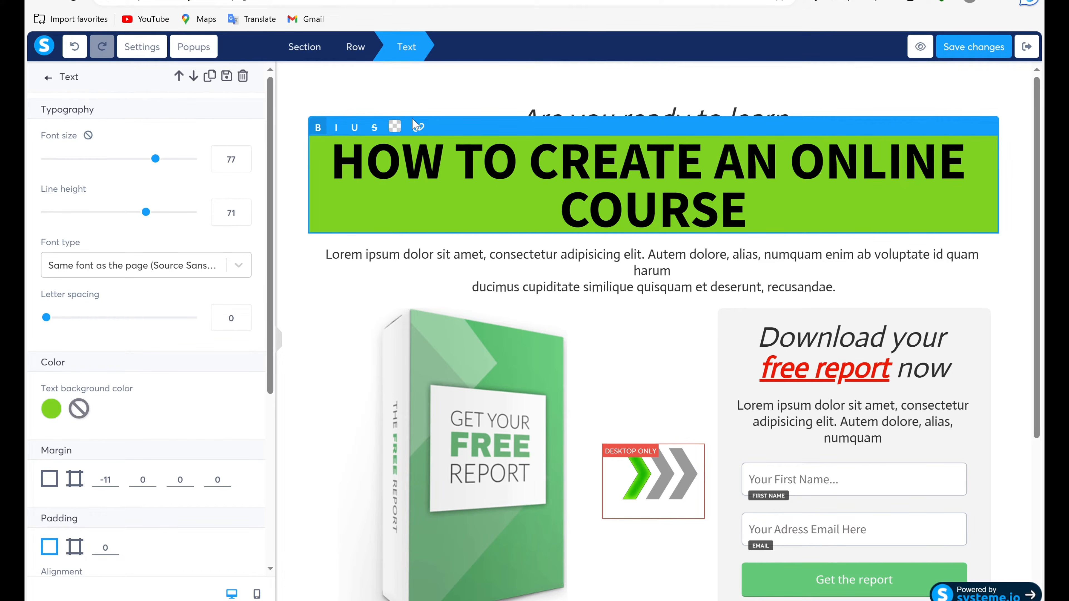
# Try white, hex FFFFFF, for the main headline's text and settle on red, hex D0021B, from the default colors.
pyautogui.click(394, 128)
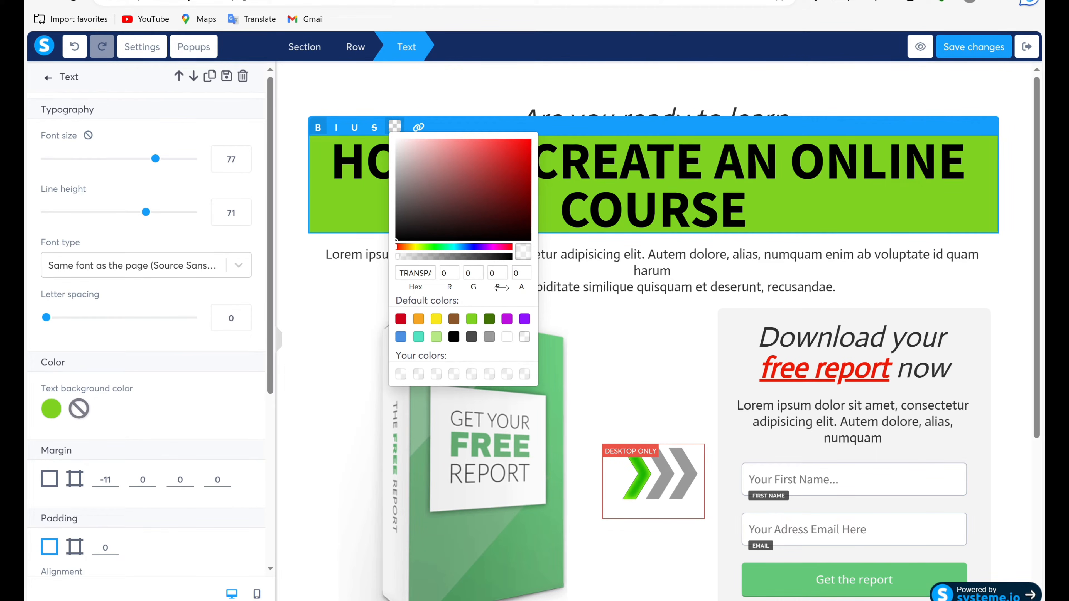
pyautogui.click(506, 340)
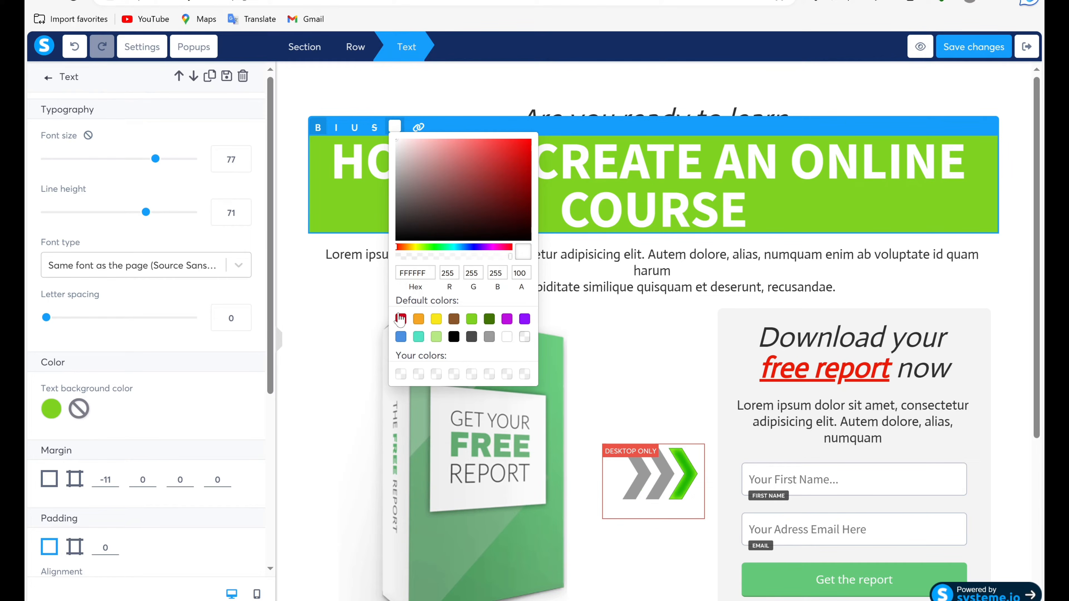
pyautogui.click(401, 320)
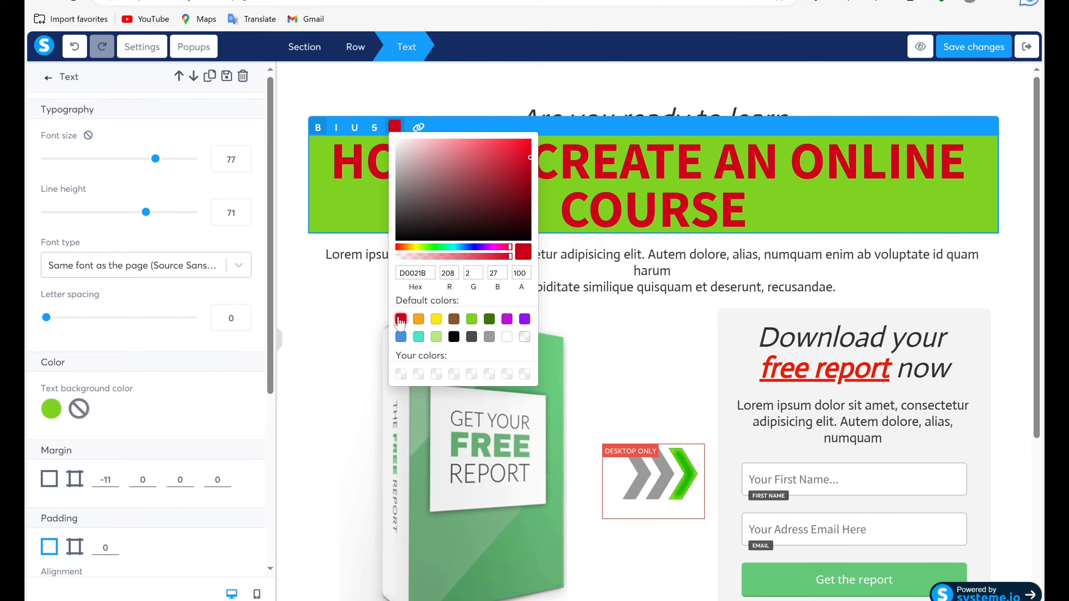
pyautogui.click(344, 322)
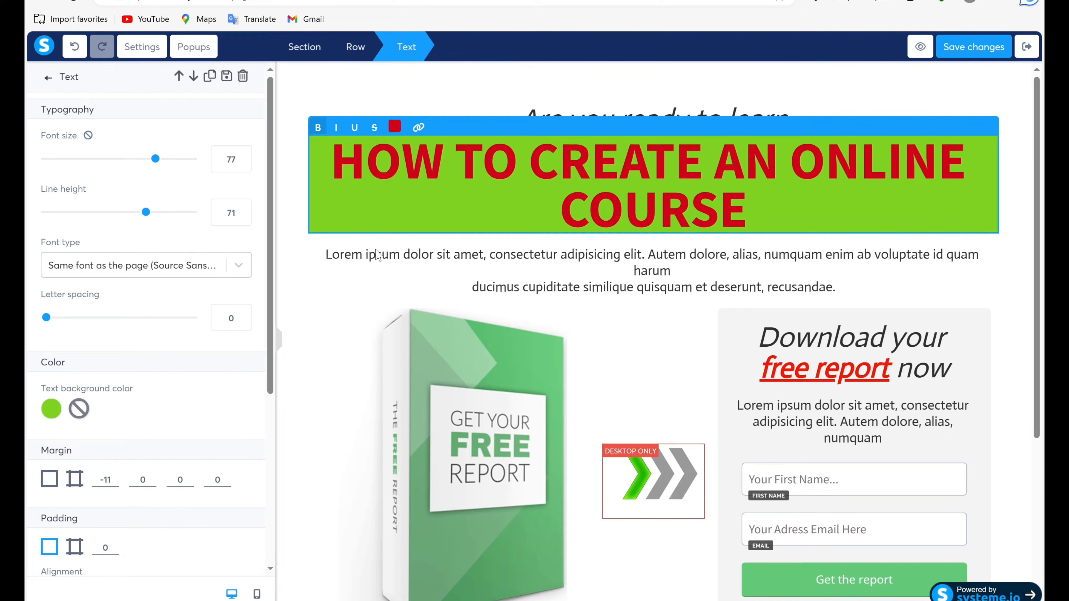
# Remove the green text background from the main headline, leaving it transparent.
pyautogui.moveTo(366, 255); pyautogui.dragTo(451, 254)
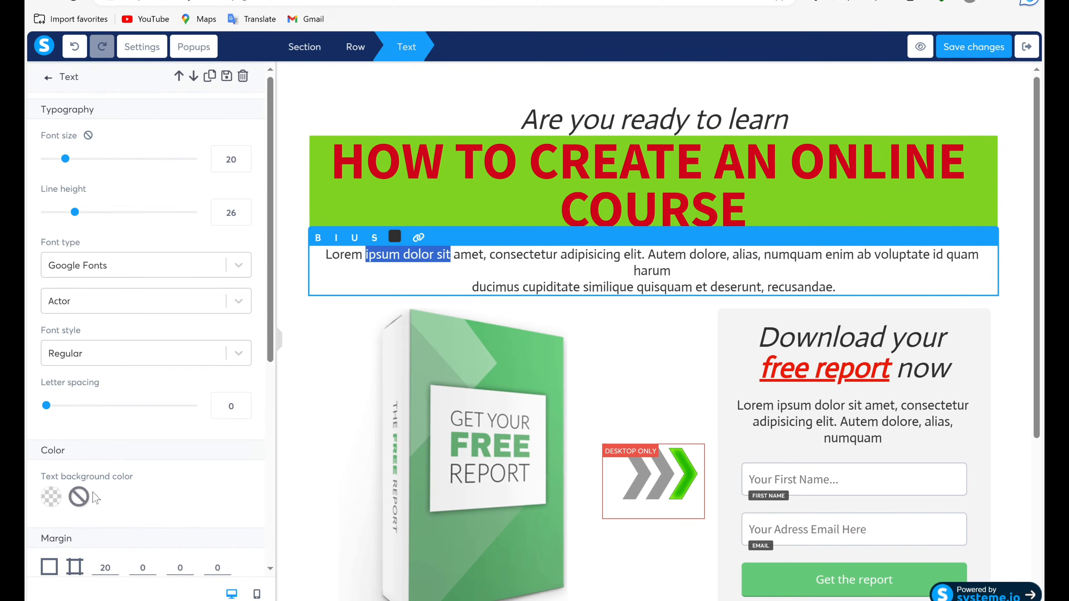
pyautogui.click(57, 498)
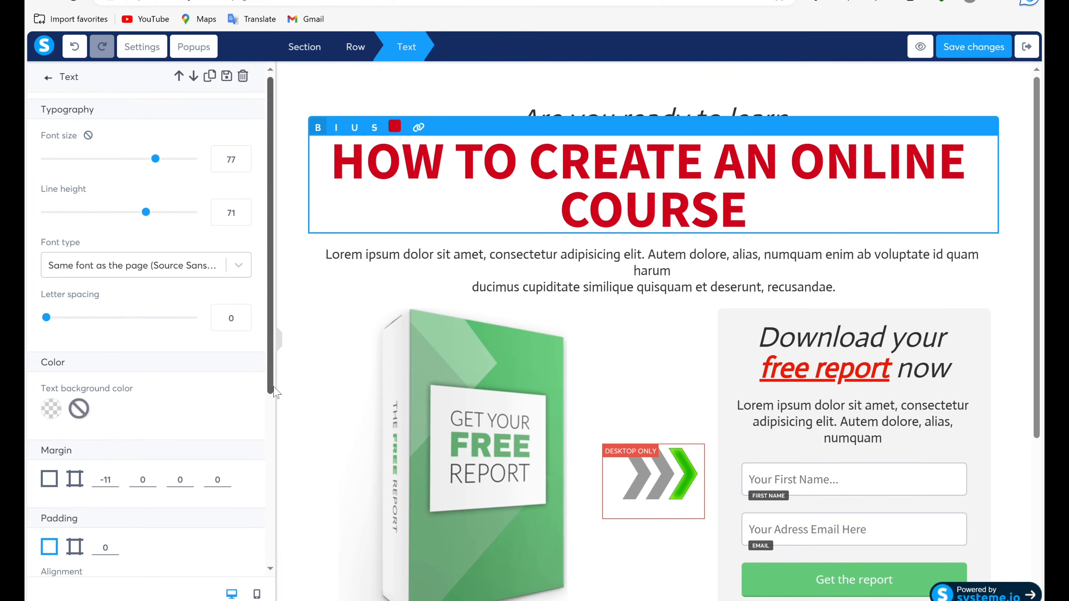
pyautogui.click(299, 360)
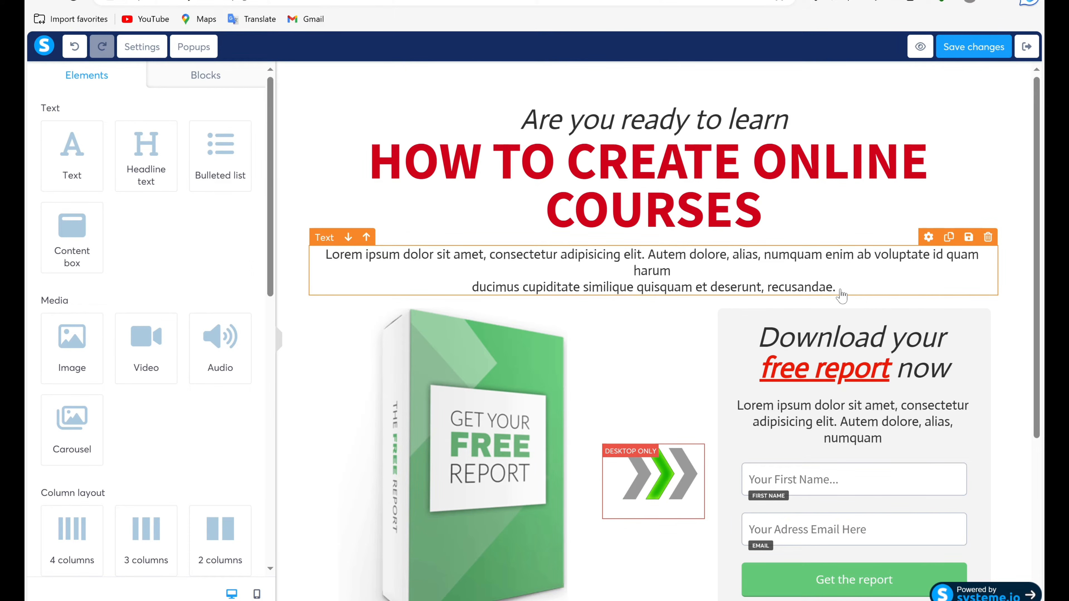
# Delete the entire lorem ipsum placeholder paragraph beneath the main headline, keeping its text block.
pyautogui.moveTo(365, 254); pyautogui.dragTo(450, 255)
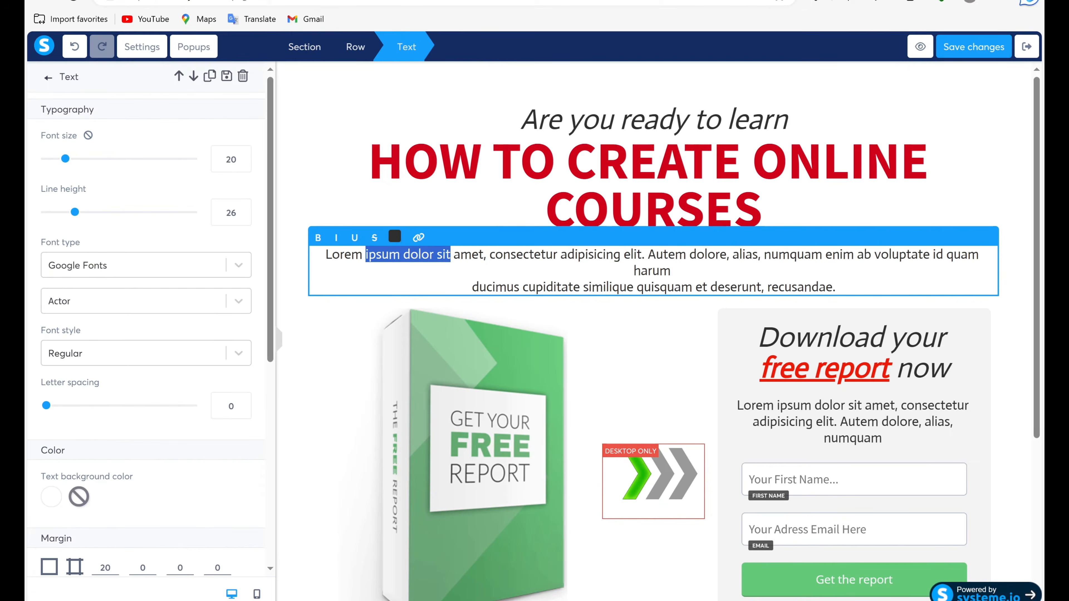
pyautogui.press('BackSpace')
pyautogui.press('BackSpace')
pyautogui.press('BackSpace')
pyautogui.press('BackSpace')
pyautogui.press('BackSpace')
pyautogui.press('BackSpace')
pyautogui.press('BackSpace')
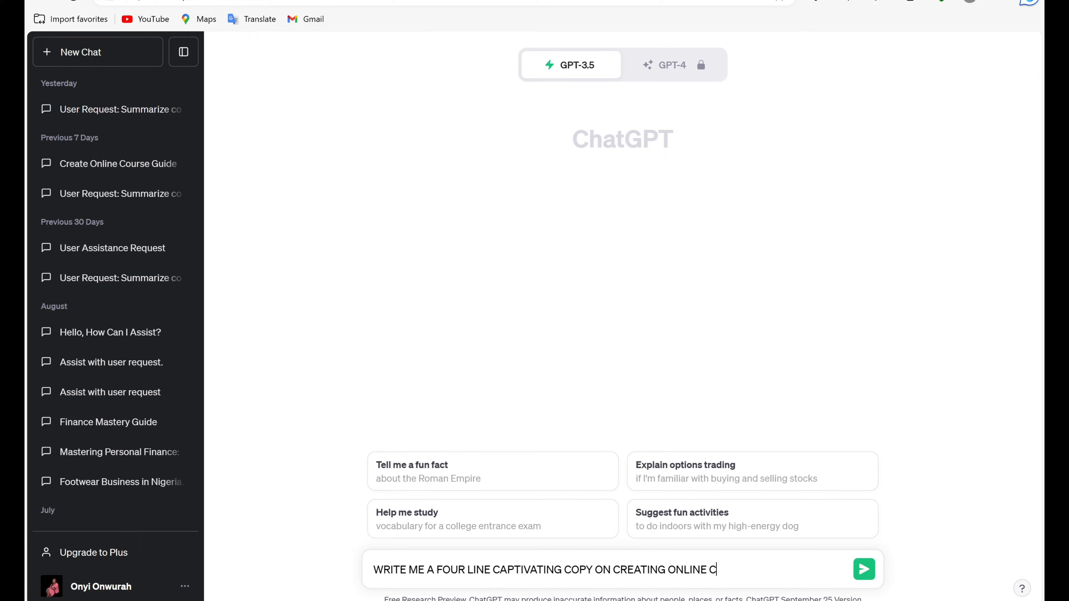
# Switch to ChatGPT and submit the prompt "WRITE ME A FOUR LINE CAPTIVATING COPY ON CREATING ONLINE COURSES".
pyautogui.write('RSES')
pyautogui.click(863, 575)
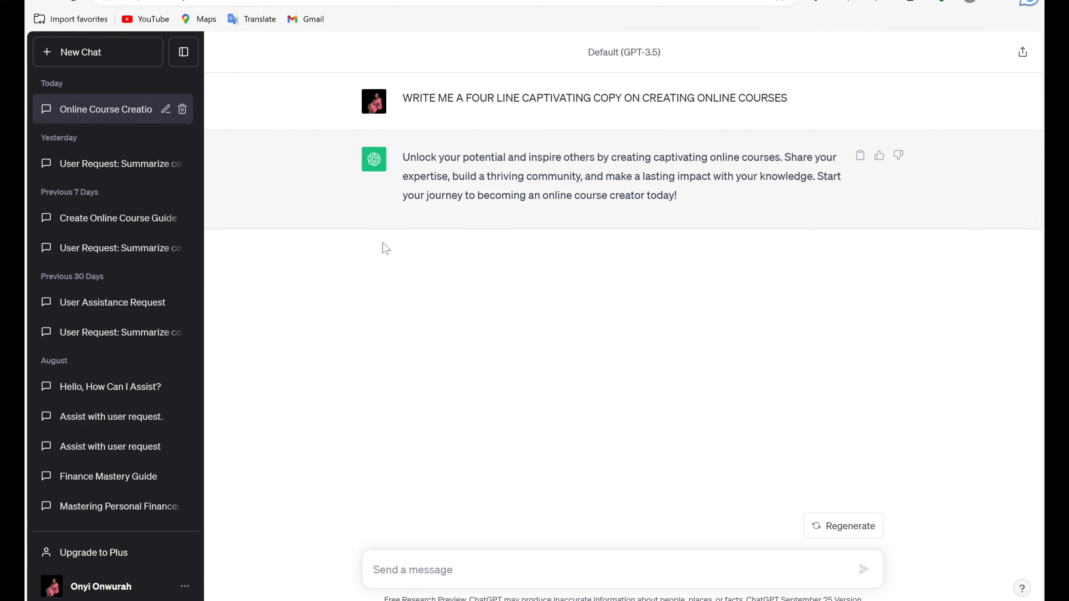
# Copy ChatGPT's whole reply and paste it into the empty text block beneath the headline in the systeme.io editor.
pyautogui.tripleClick(640, 193)
pyautogui.rightClick(640, 194)
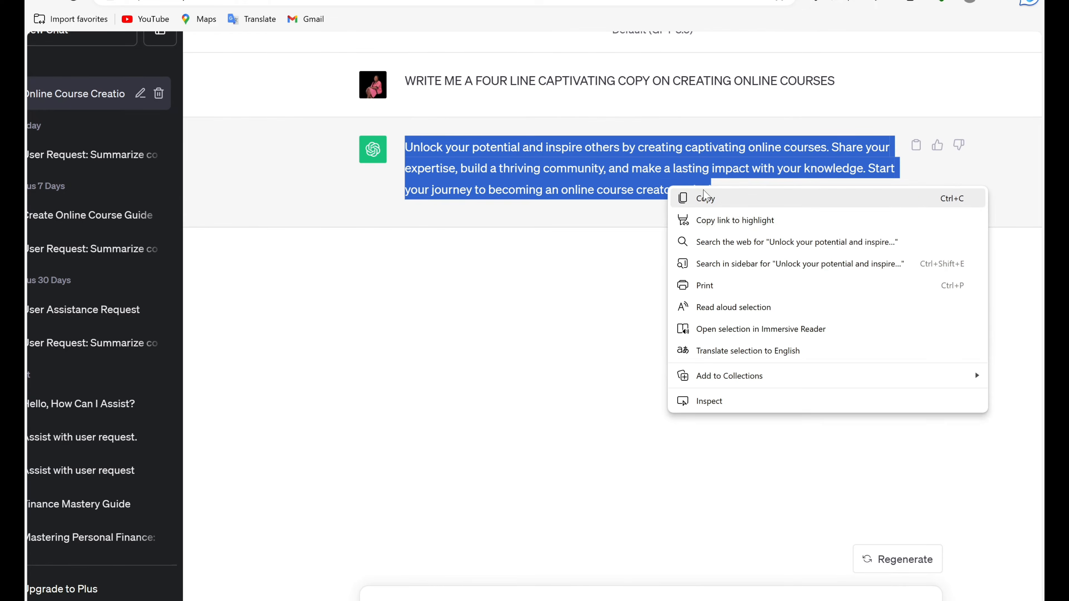
pyautogui.click(708, 203)
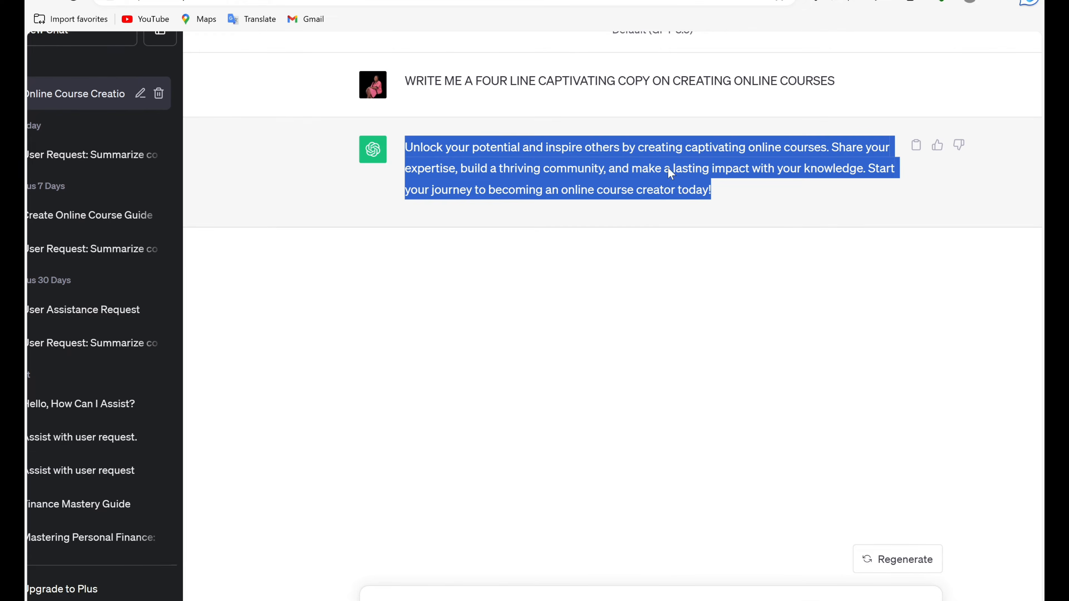
pyautogui.hotkey('ctrl', 'Tab')
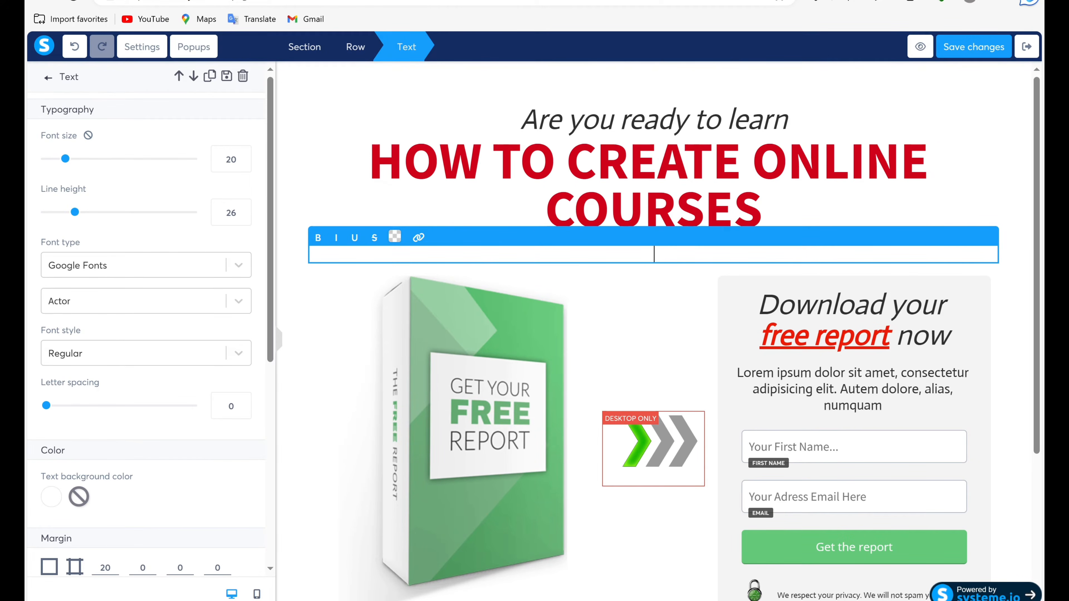
pyautogui.rightClick(430, 252)
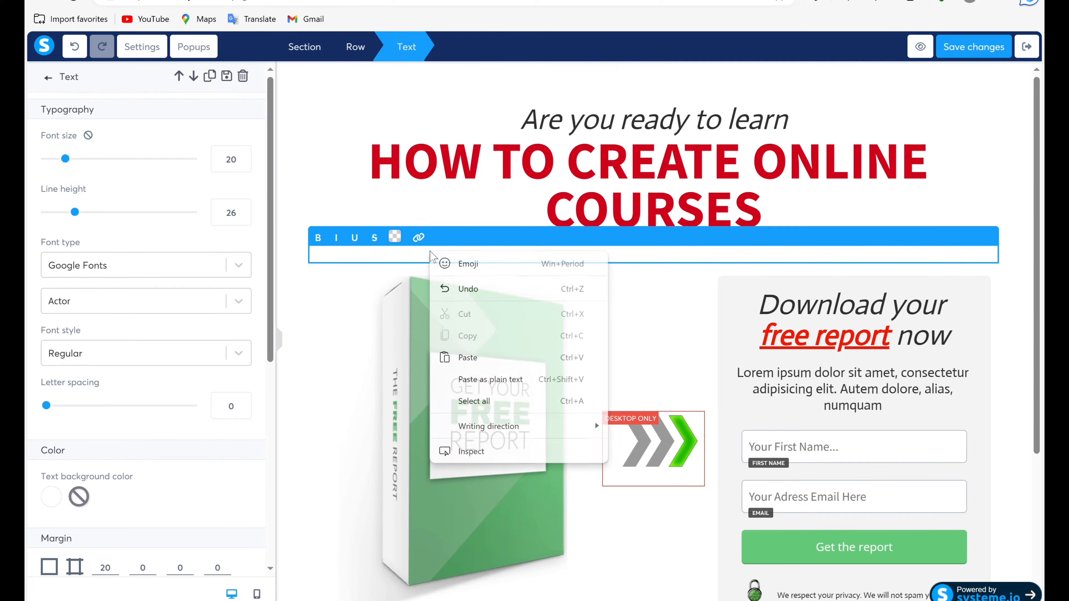
pyautogui.click(466, 358)
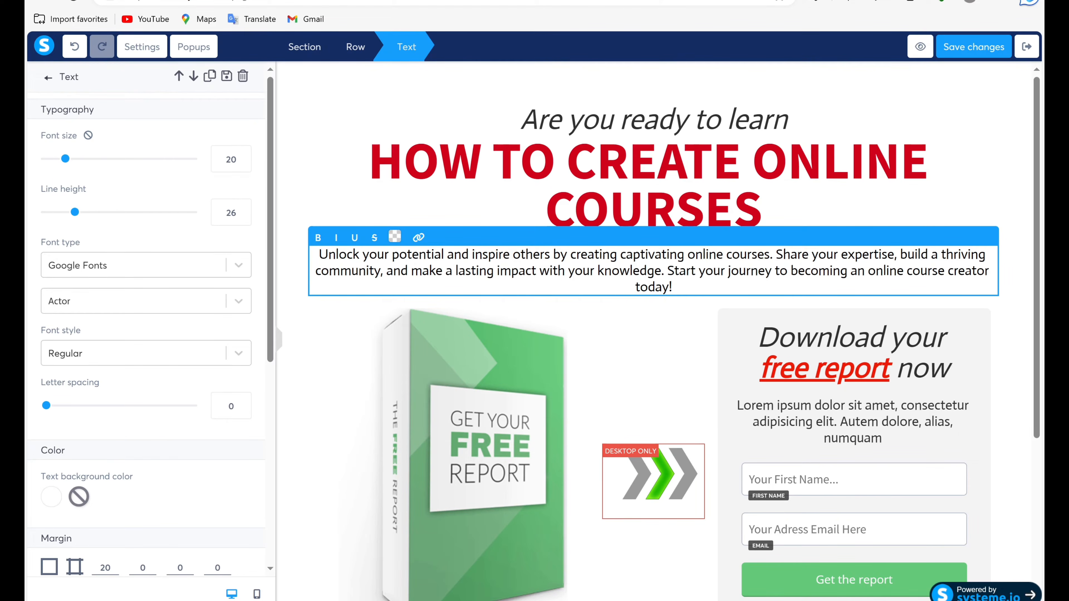
# Make the entire pasted paragraph beneath the main headline bold.
pyautogui.hotkey('ctrl', 'a')
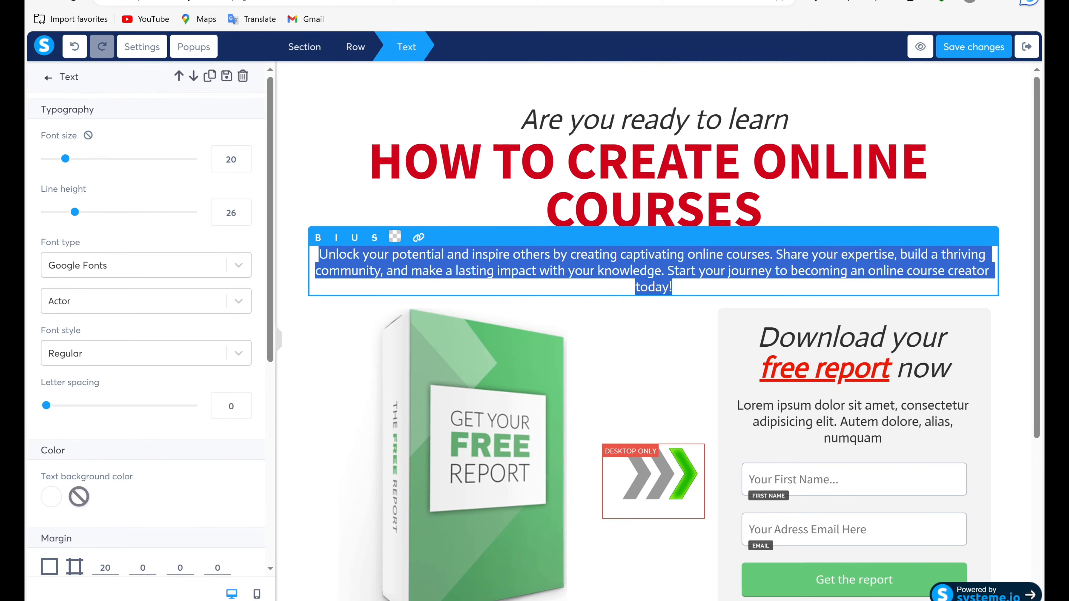
pyautogui.click(317, 238)
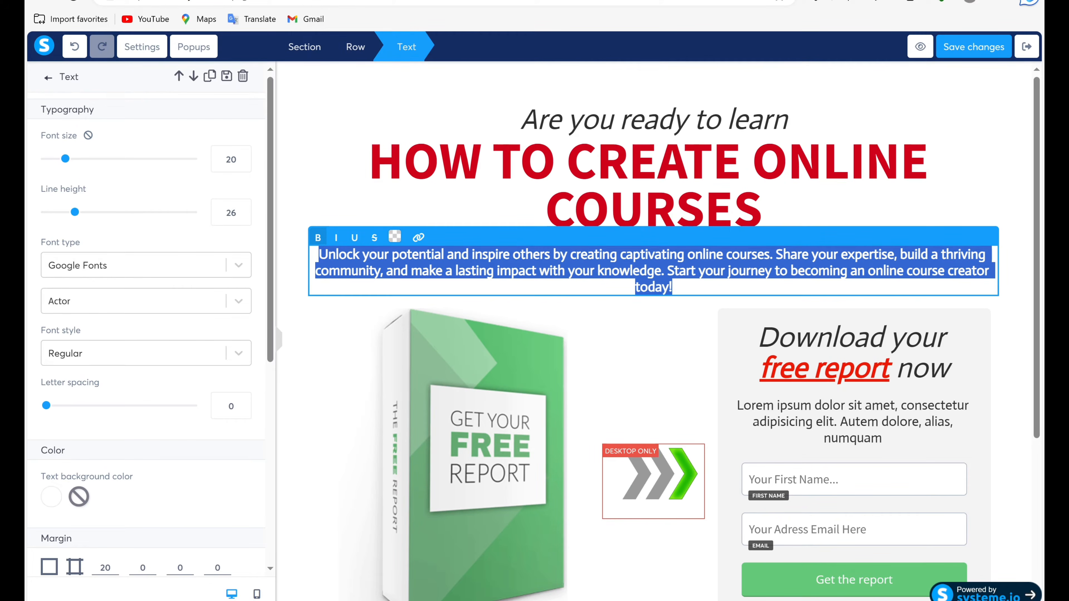
pyautogui.click(356, 288)
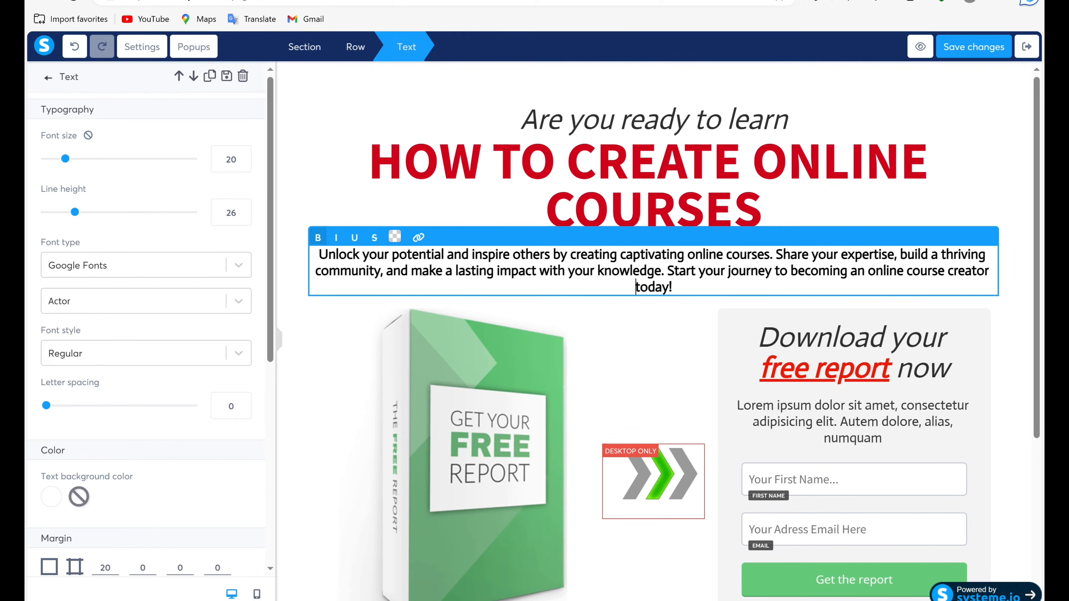
pyautogui.click(353, 375)
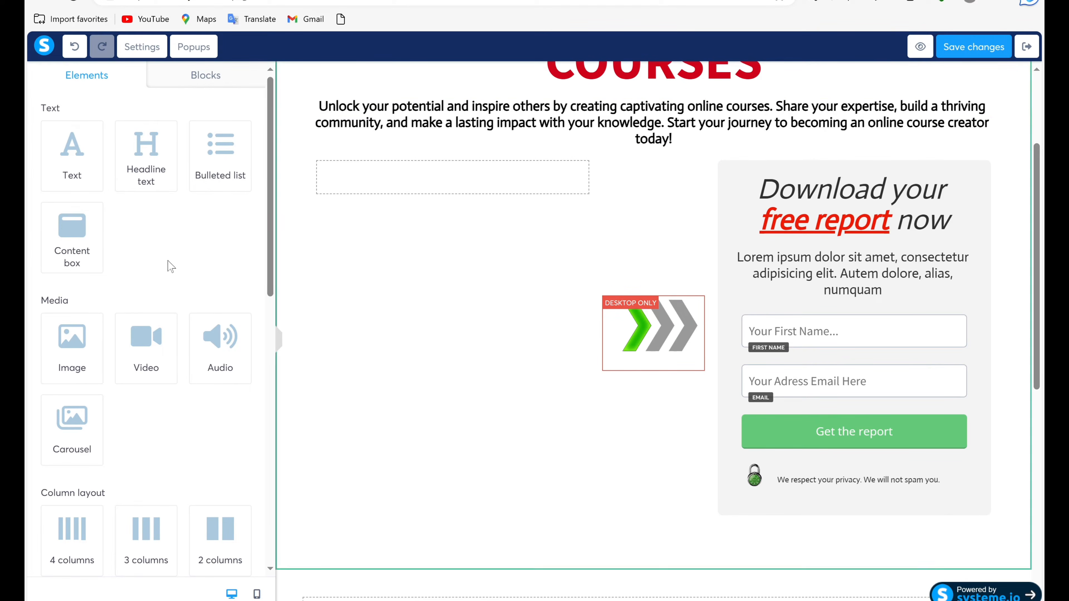
pyautogui.moveTo(63, 343); pyautogui.dragTo(393, 177)
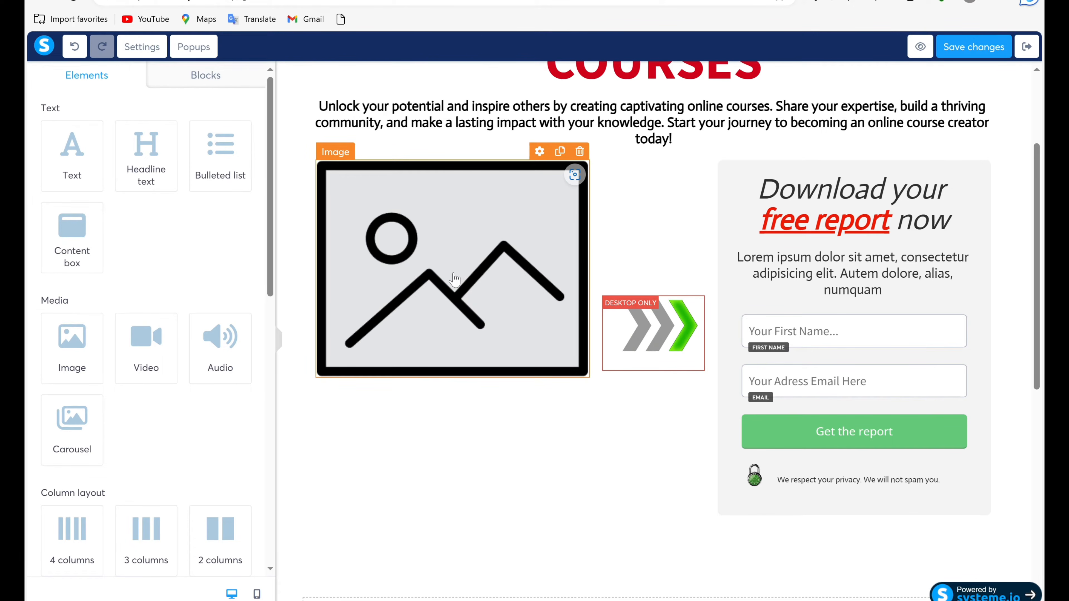
pyautogui.click(421, 302)
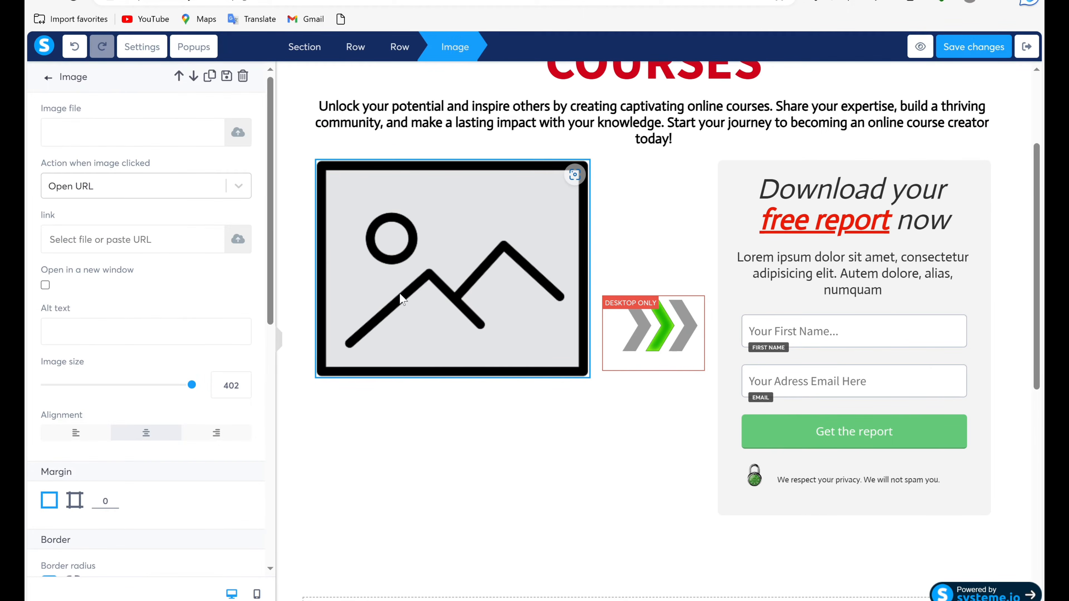
pyautogui.click(239, 132)
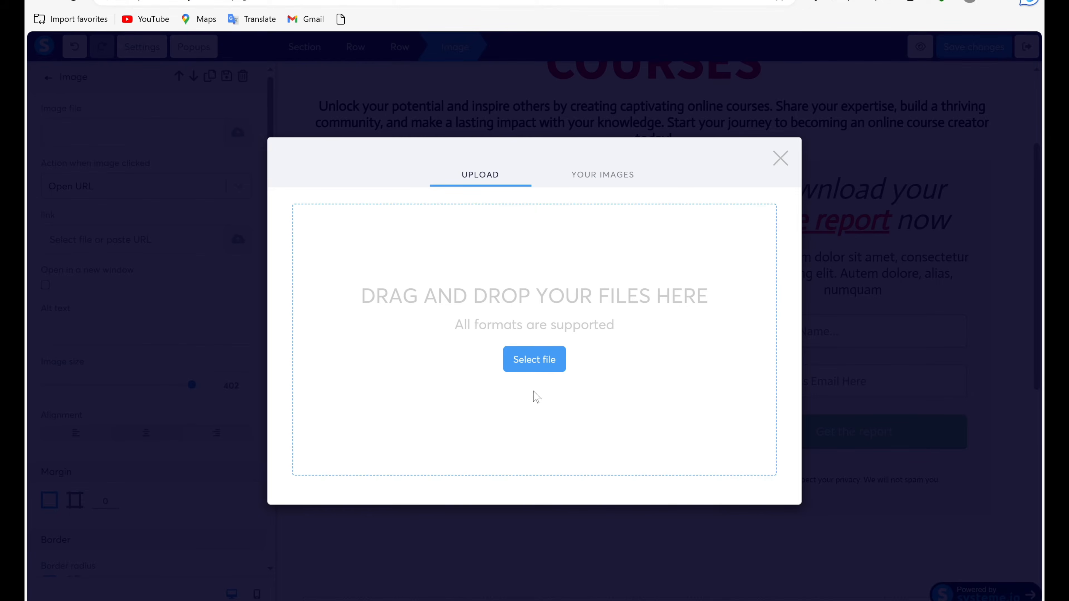
pyautogui.click(544, 359)
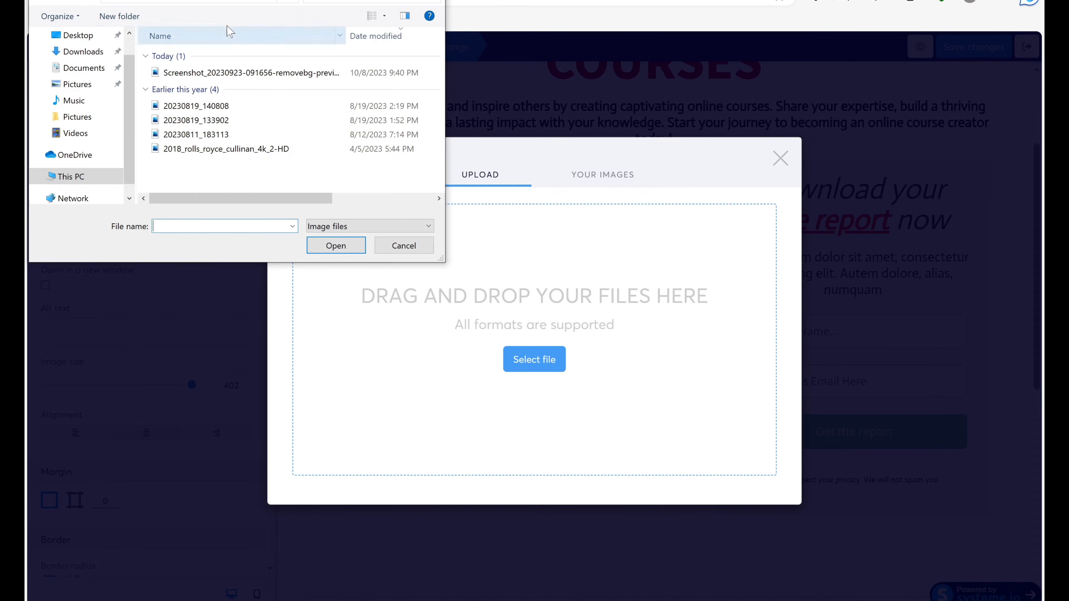
pyautogui.click(261, 75)
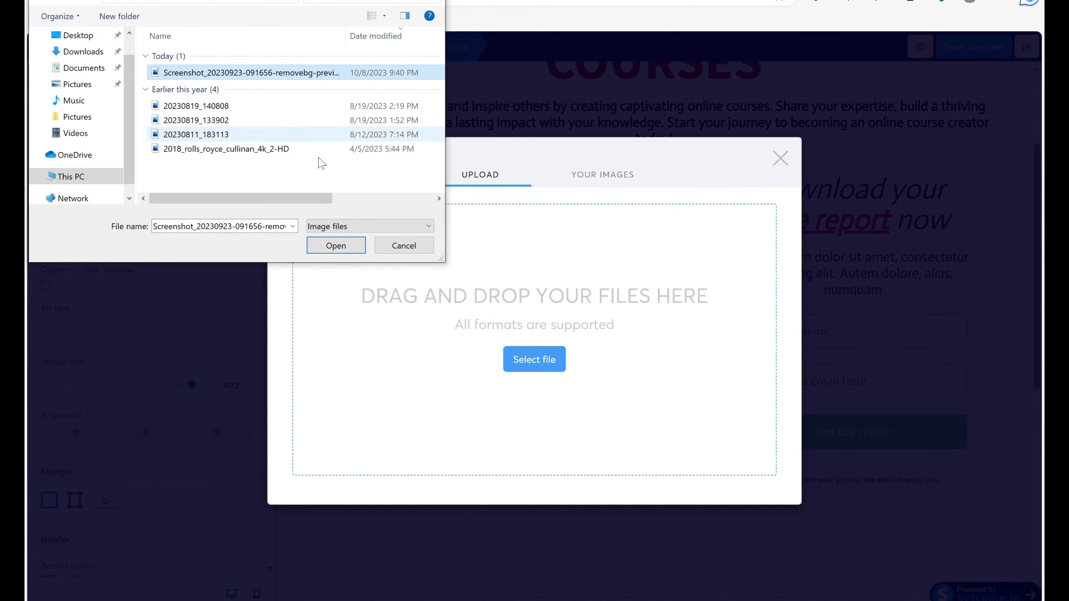
pyautogui.click(332, 245)
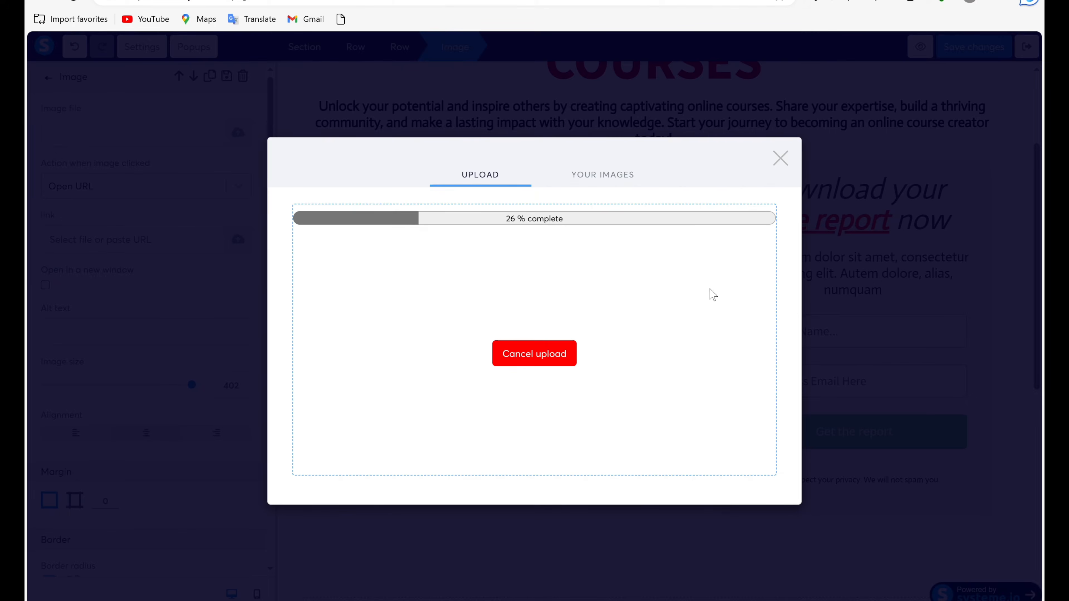
pyautogui.click(571, 343)
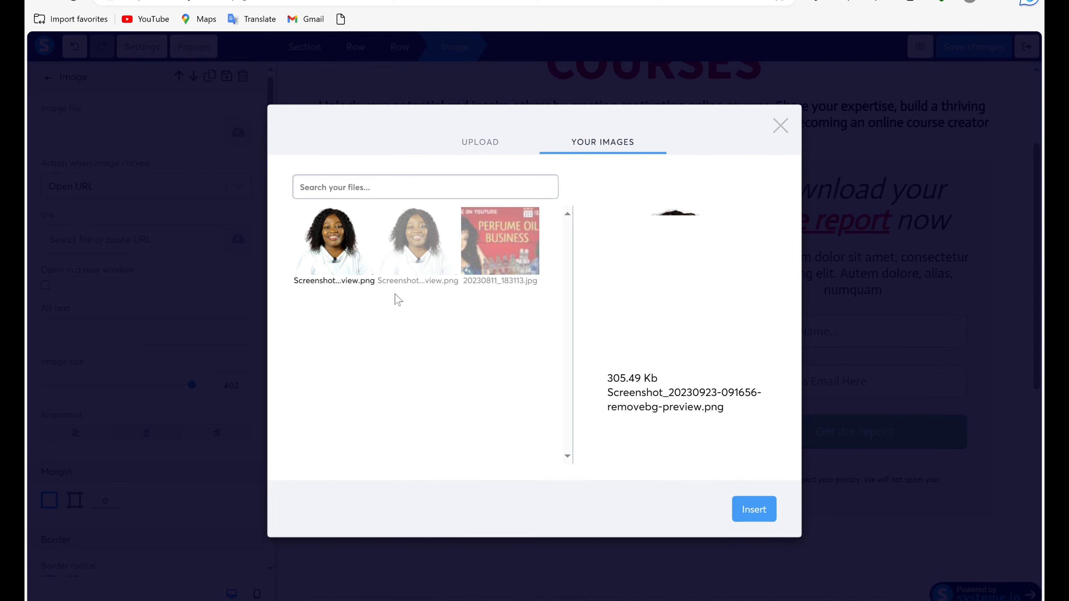
pyautogui.click(754, 511)
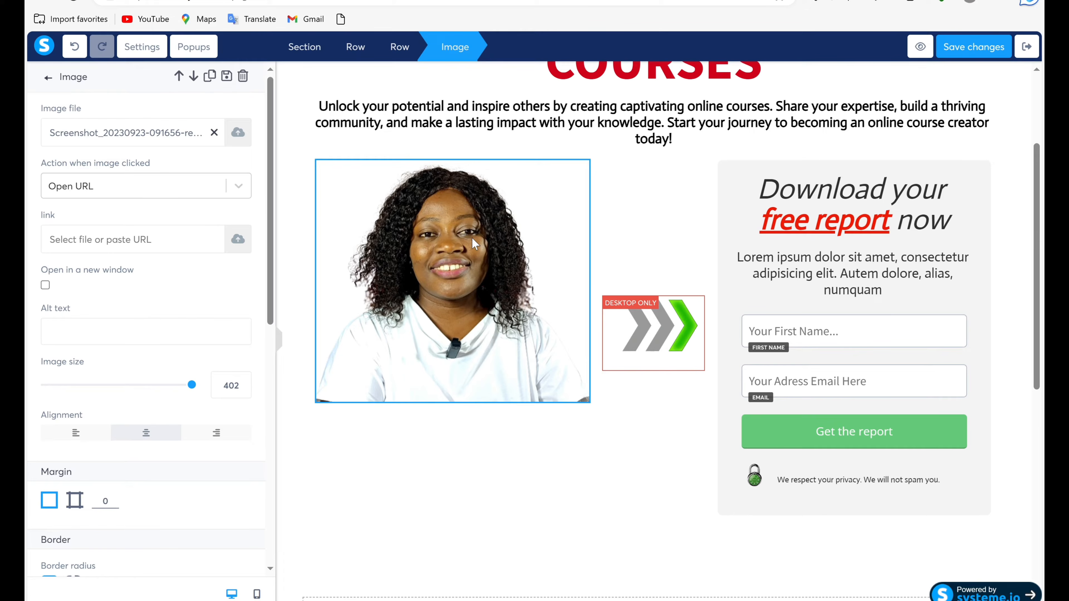
pyautogui.click(469, 500)
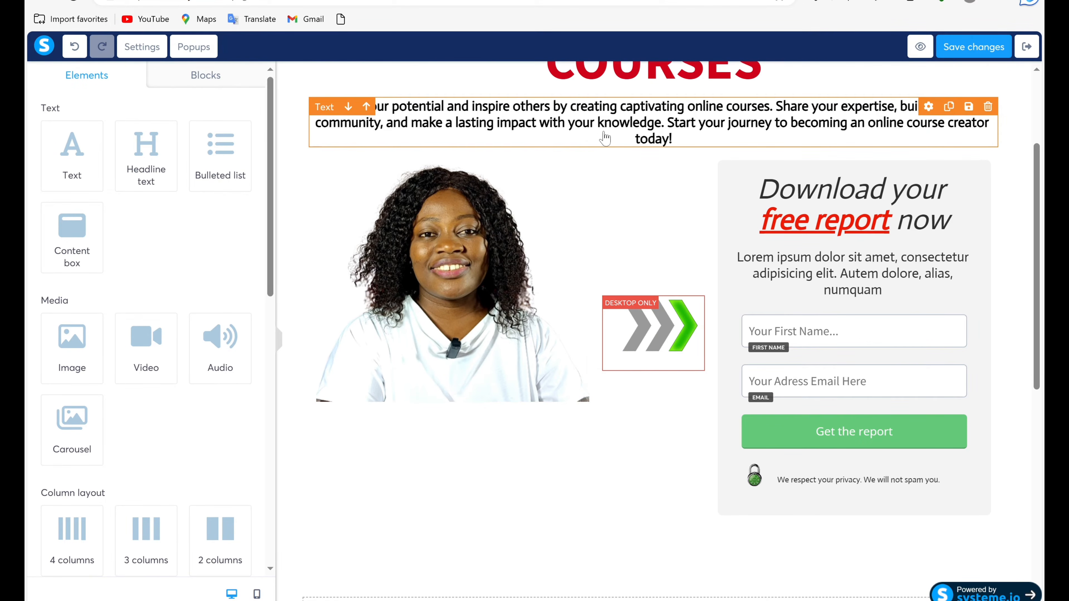
# Replace the word "report" with "course" in the opt-in form heading so it reads "Download your free course now".
pyautogui.scroll(3, 882, 226)
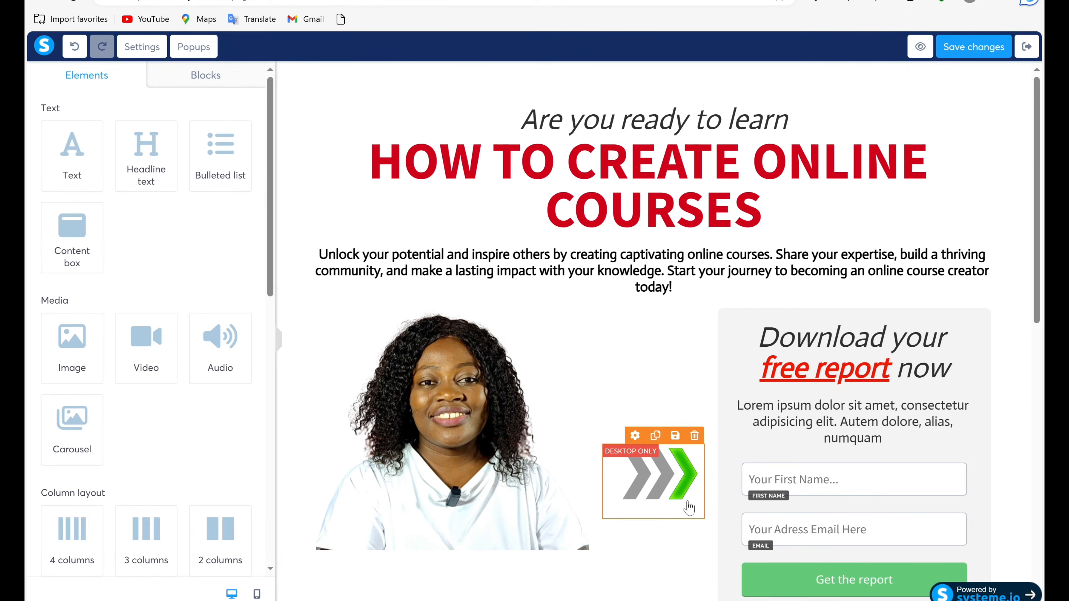
pyautogui.click(890, 367)
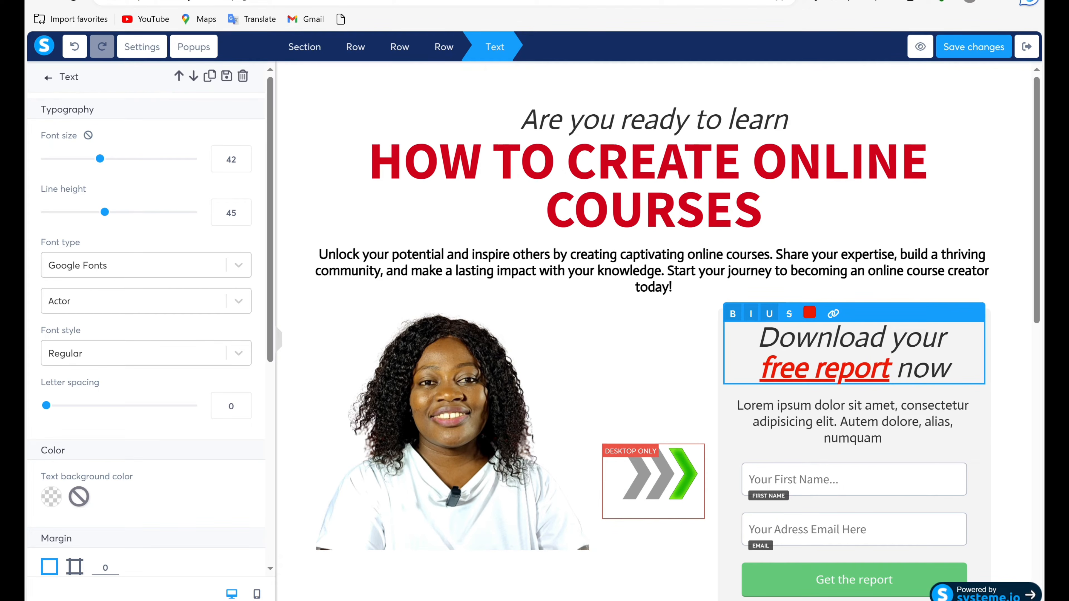
pyautogui.press('BackSpace')
pyautogui.press('BackSpace')
pyautogui.press('BackSpace')
pyautogui.press('BackSpace')
pyautogui.press('BackSpace')
pyautogui.press('BackSpace')
pyautogui.press('BackSpace')
pyautogui.press('BackSpace')
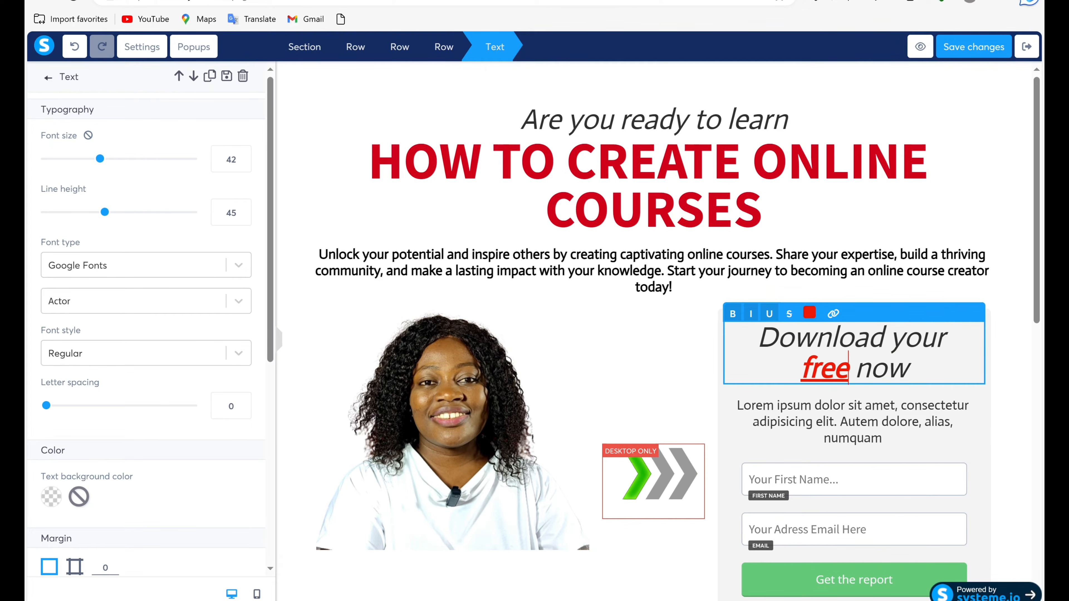
pyautogui.write('E')
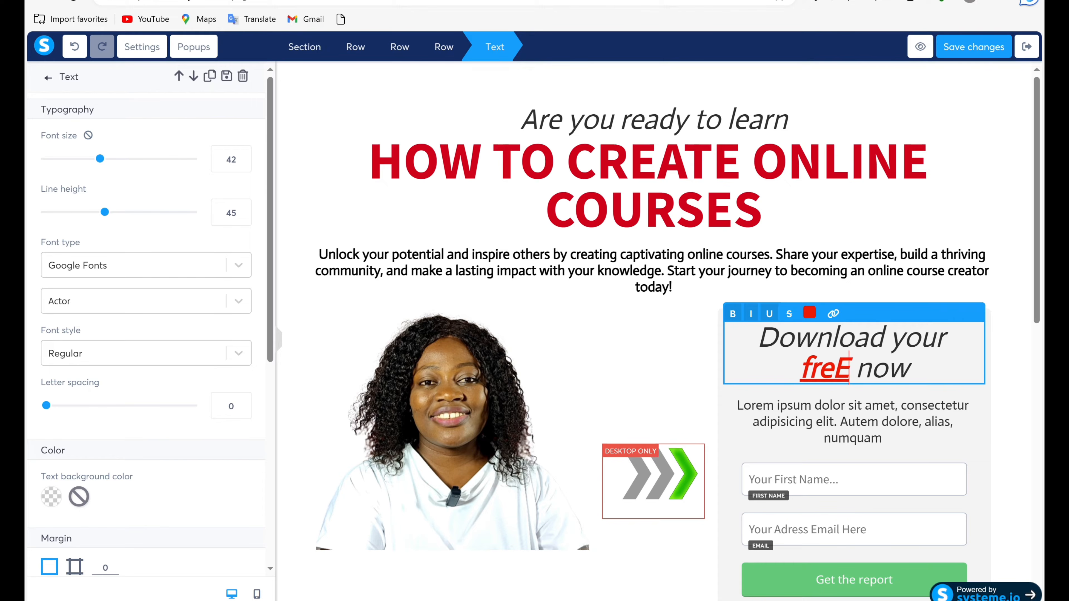
pyautogui.press('BackSpace')
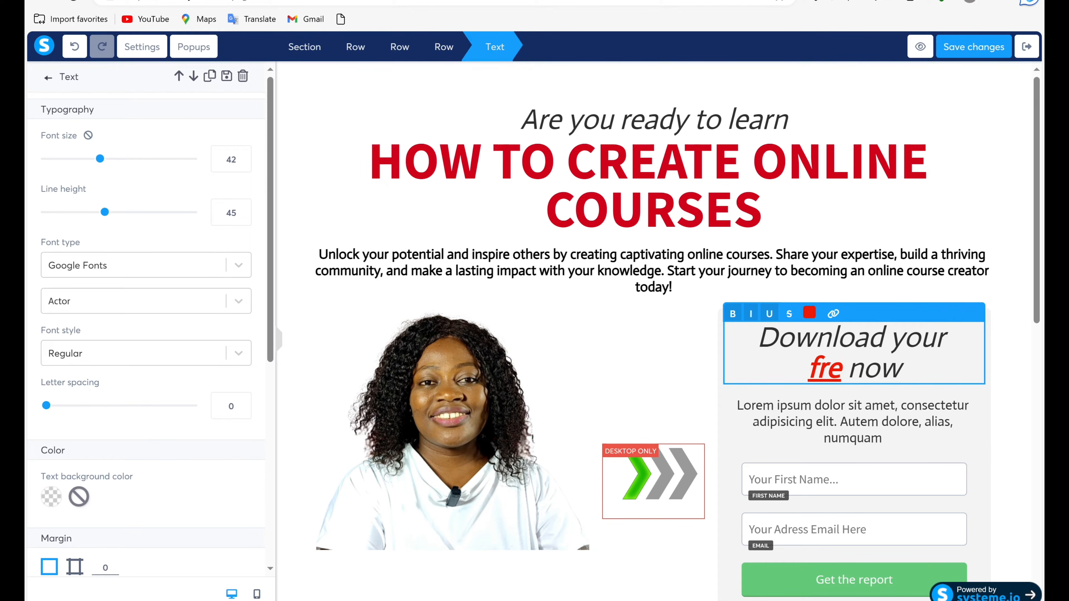
pyautogui.write('e ')
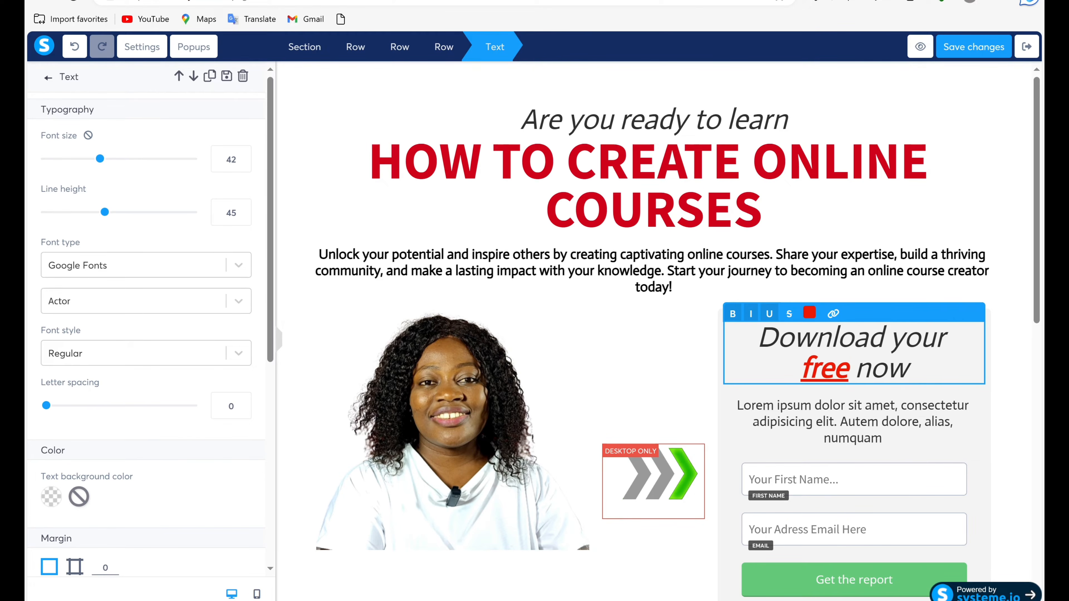
pyautogui.write('cou ')
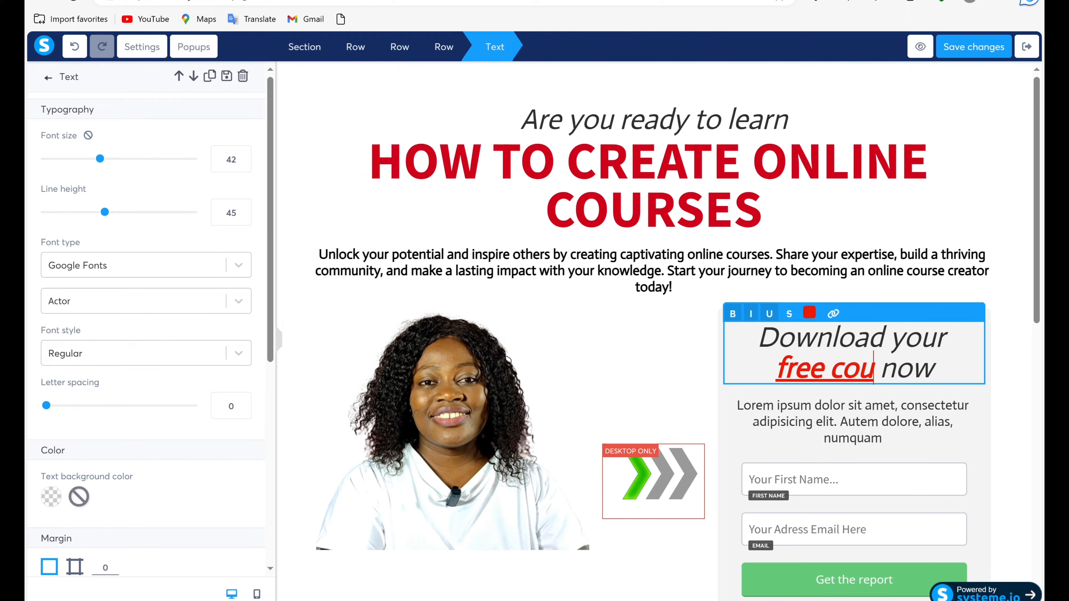
pyautogui.write('rse')
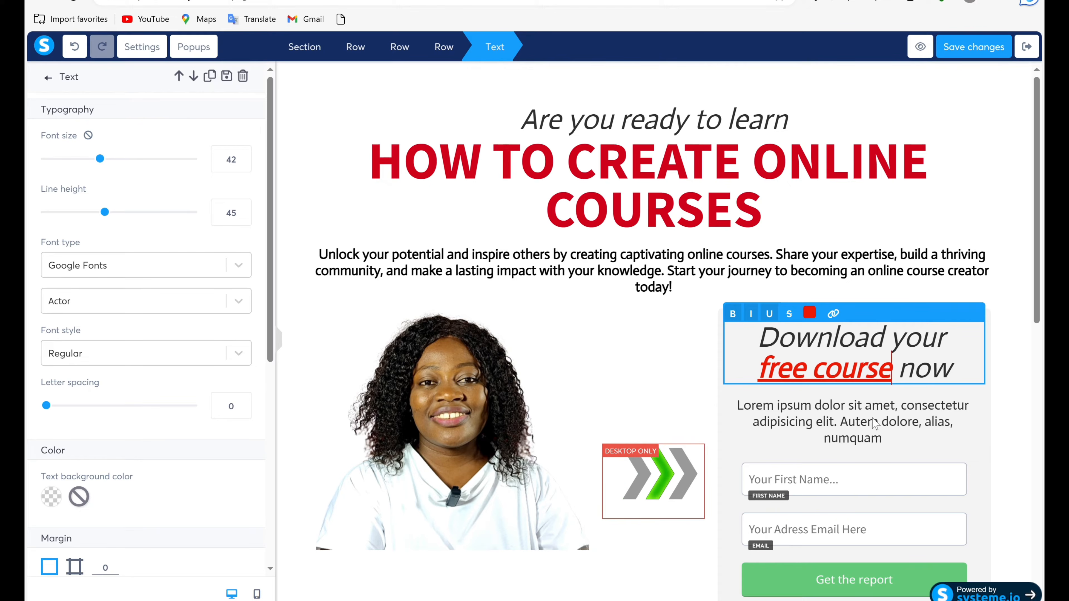
pyautogui.press('Escape')
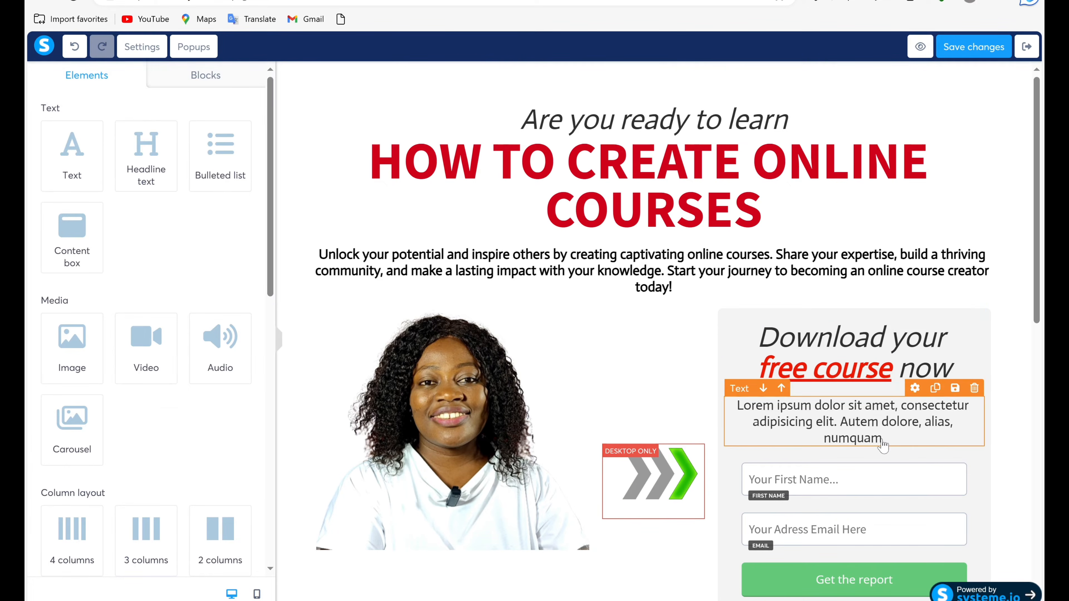
# Delete the lorem ipsum paragraph and the green "Get the report" button from the opt-in form box.
pyautogui.click(975, 389)
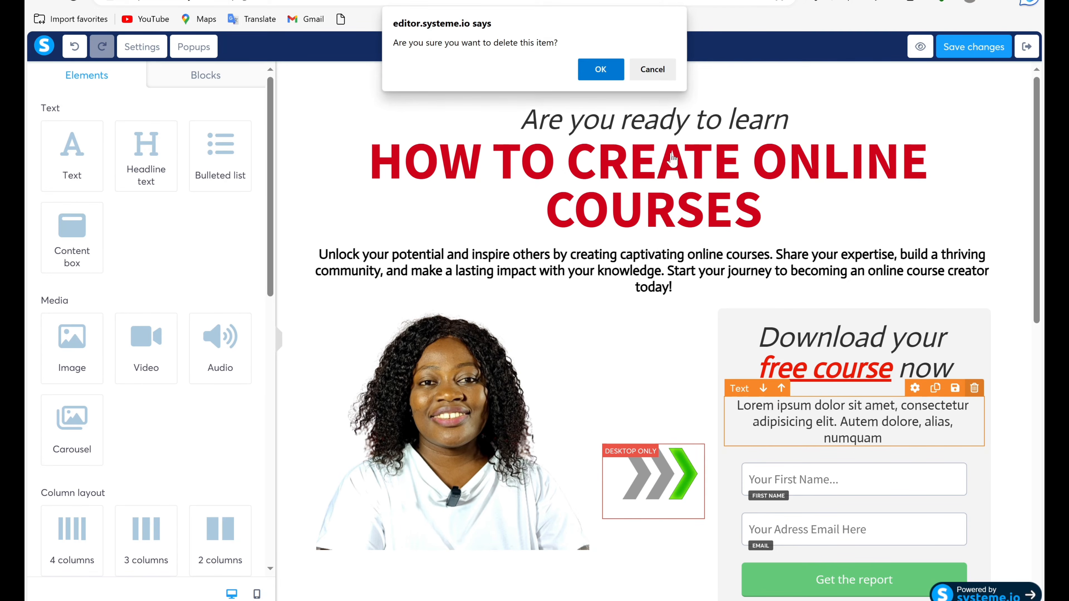
pyautogui.click(601, 70)
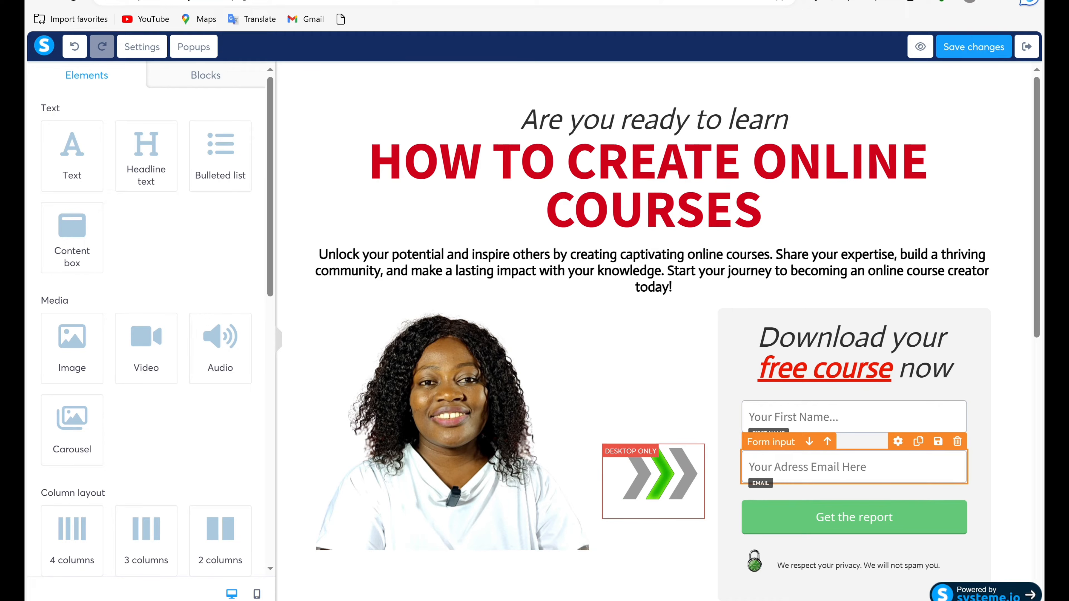
pyautogui.scroll(-5, 854, 337)
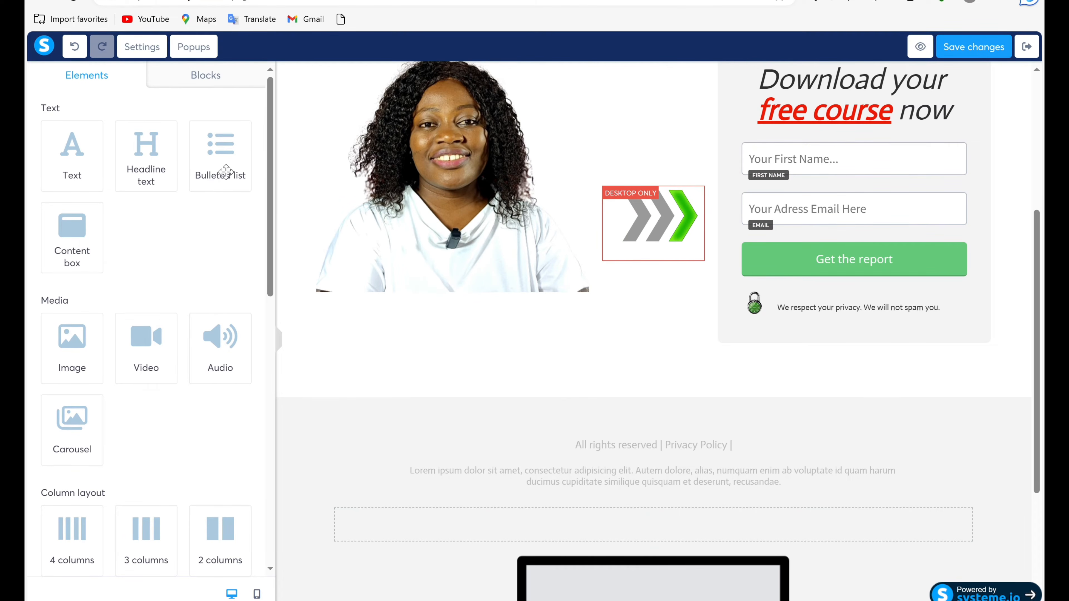
pyautogui.scroll(-8, 245, 385)
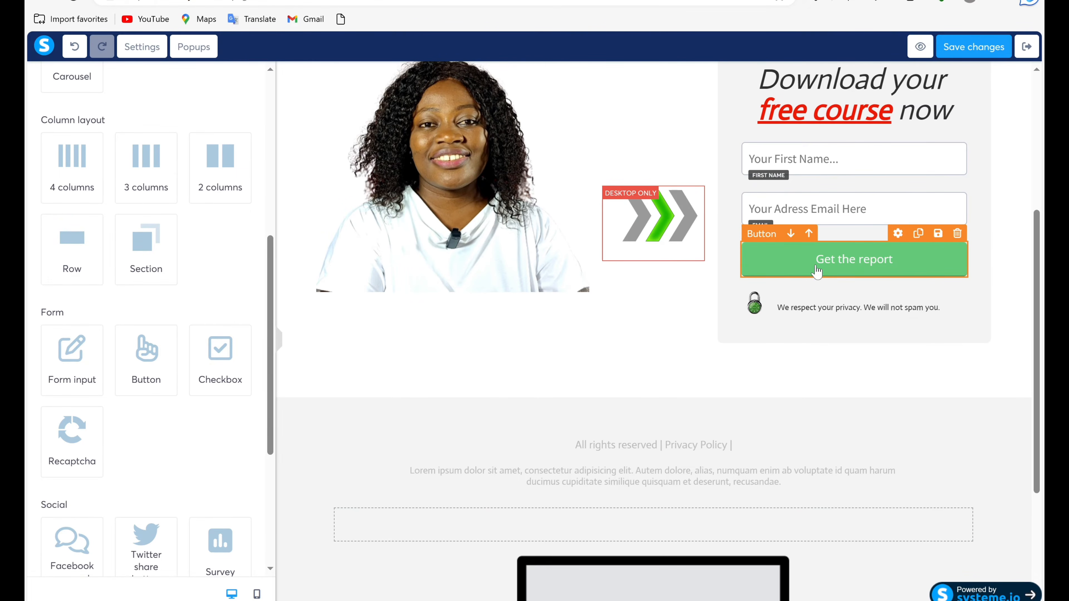
pyautogui.click(898, 259)
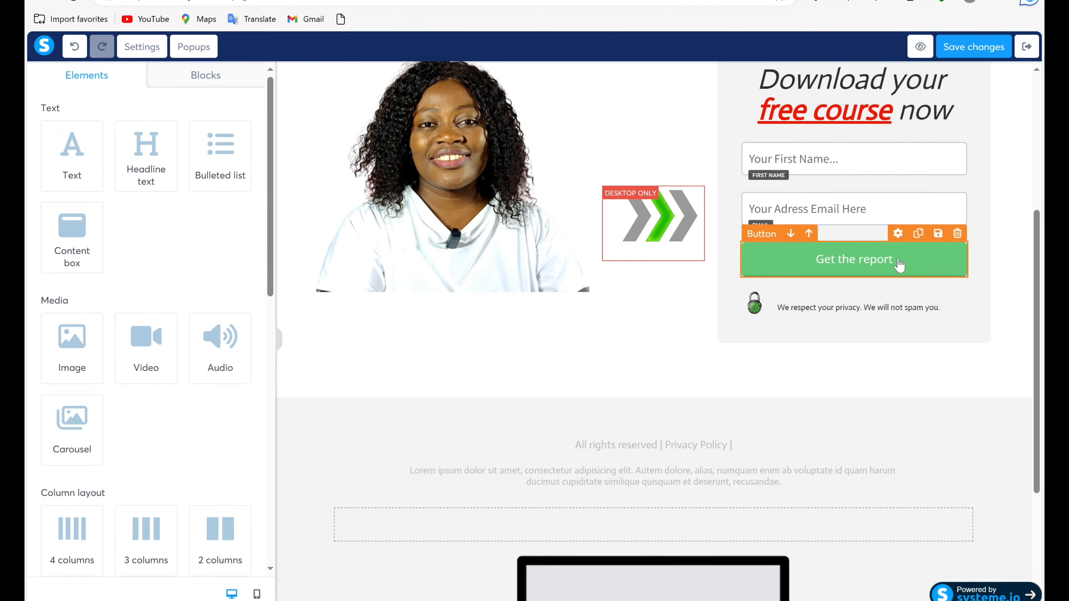
pyautogui.click(898, 257)
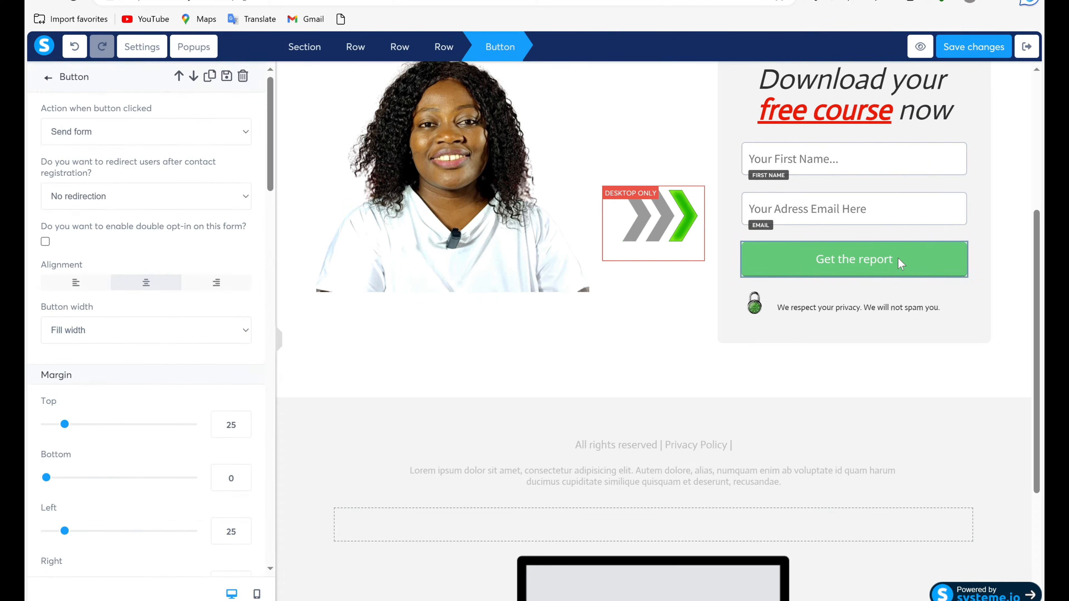
pyautogui.click(898, 258)
pyautogui.click(898, 258)
pyautogui.click(899, 258)
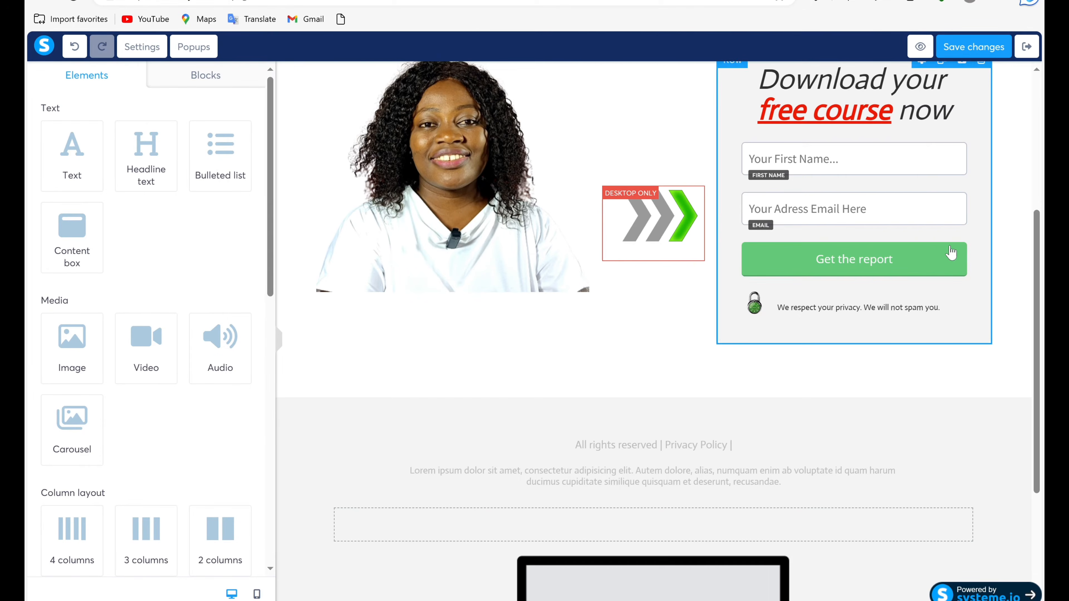
pyautogui.click(958, 235)
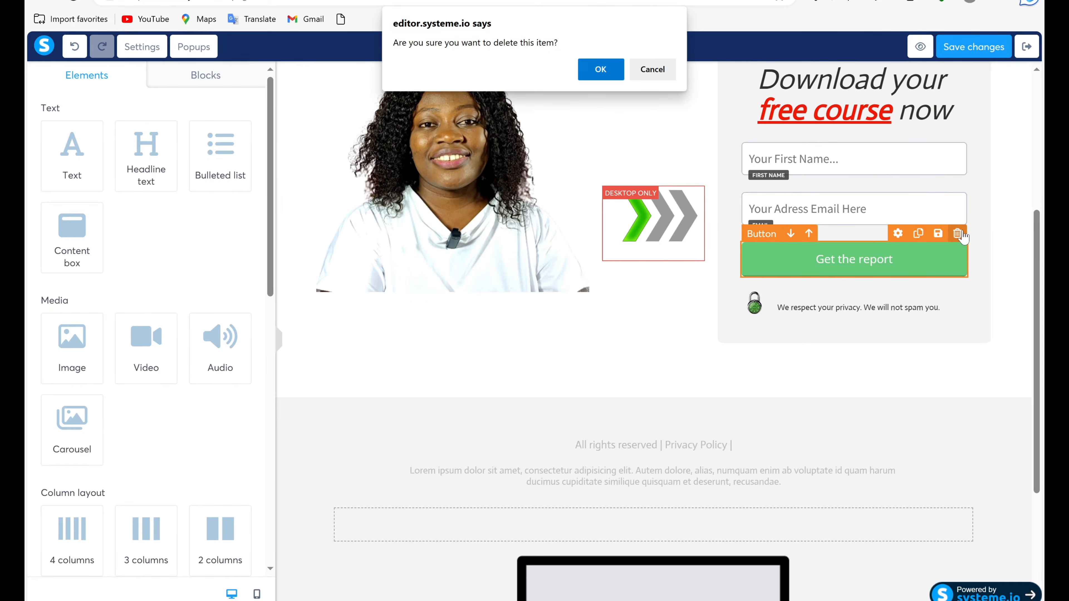
pyautogui.click(615, 69)
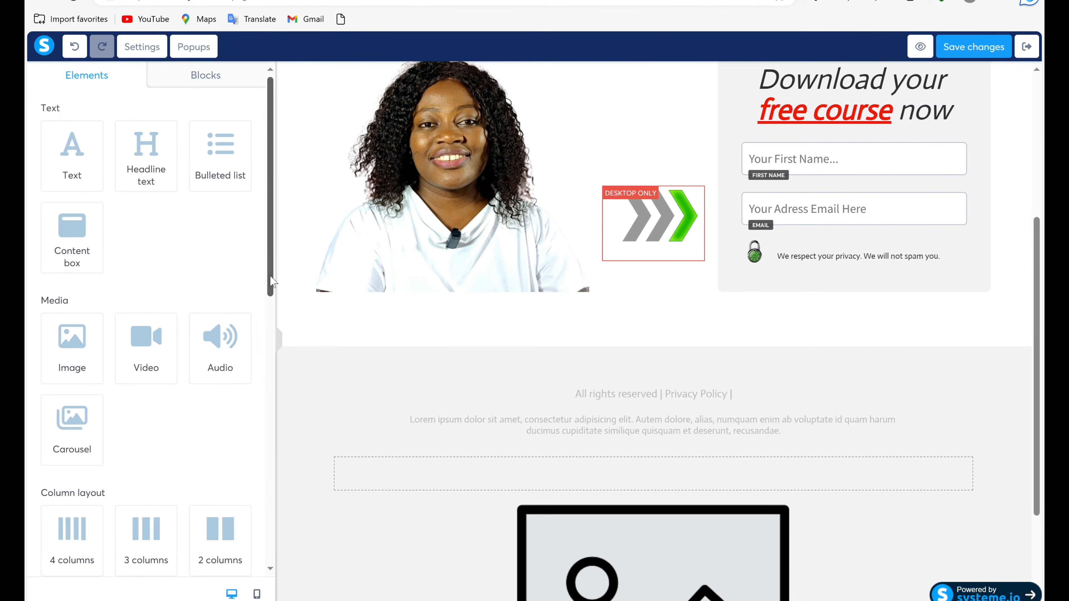
# Add a new button element to the form box, beside the padlock and directly above the privacy note.
pyautogui.moveTo(268, 278); pyautogui.dragTo(256, 425)
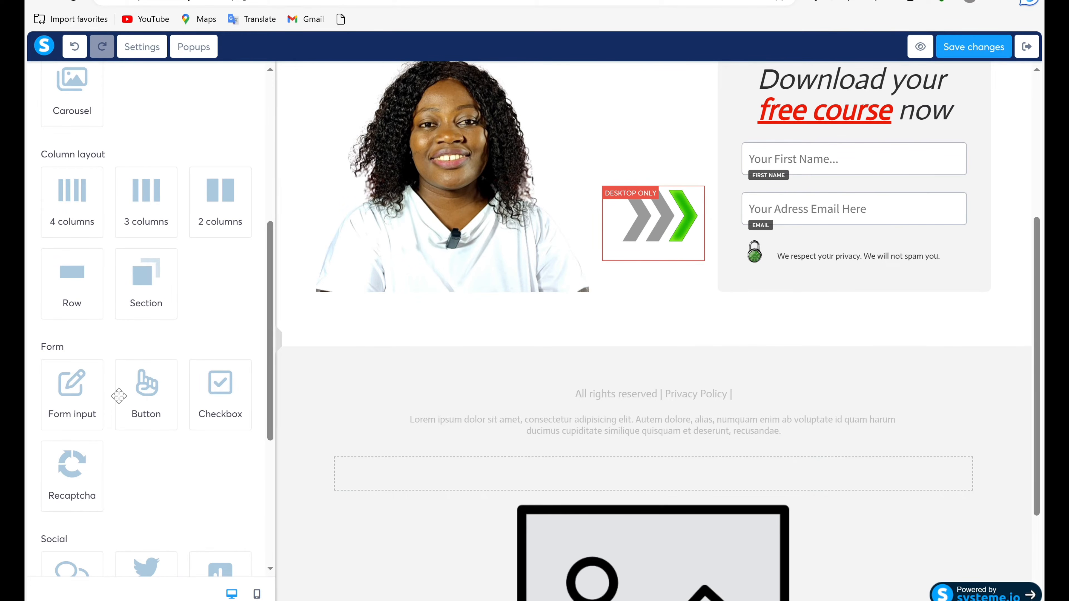
pyautogui.moveTo(138, 398); pyautogui.dragTo(825, 264)
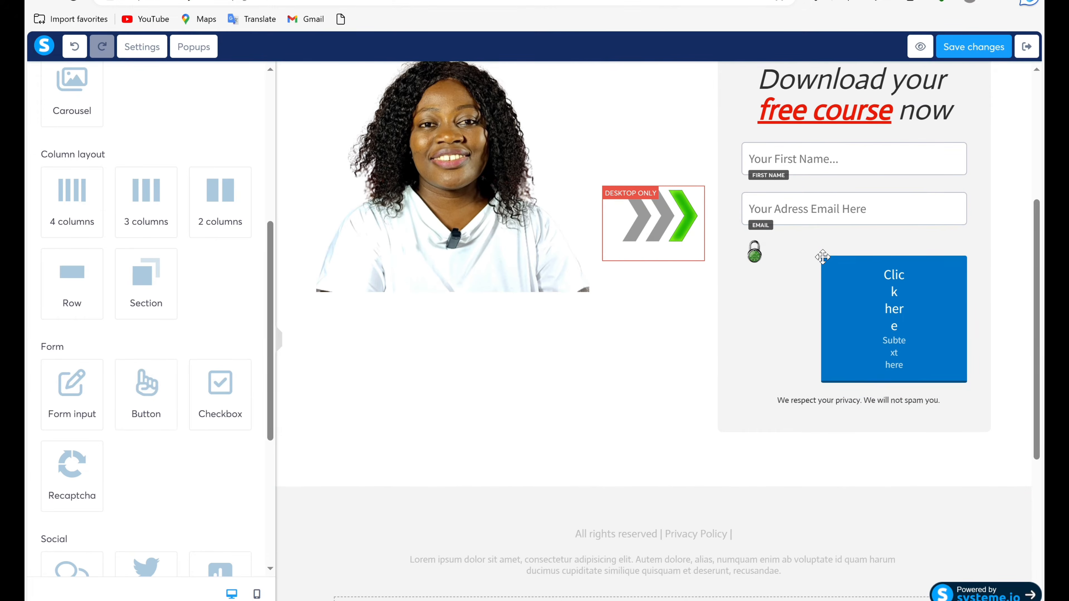
pyautogui.click(904, 379)
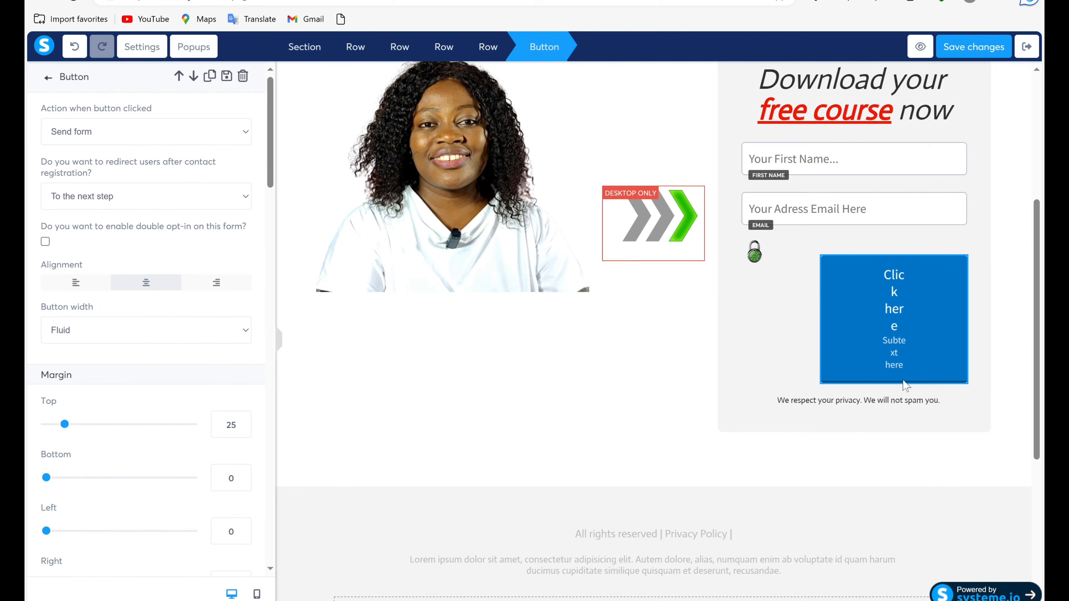
pyautogui.click(903, 380)
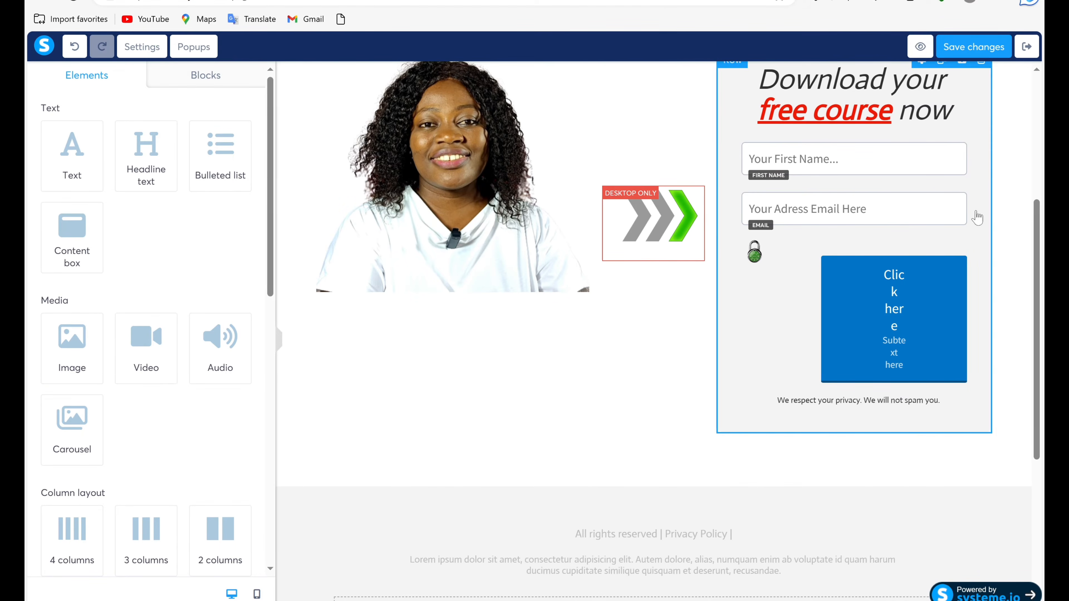
# Set the new blue button's action to Open URL with google.com as the address.
pyautogui.click(889, 308)
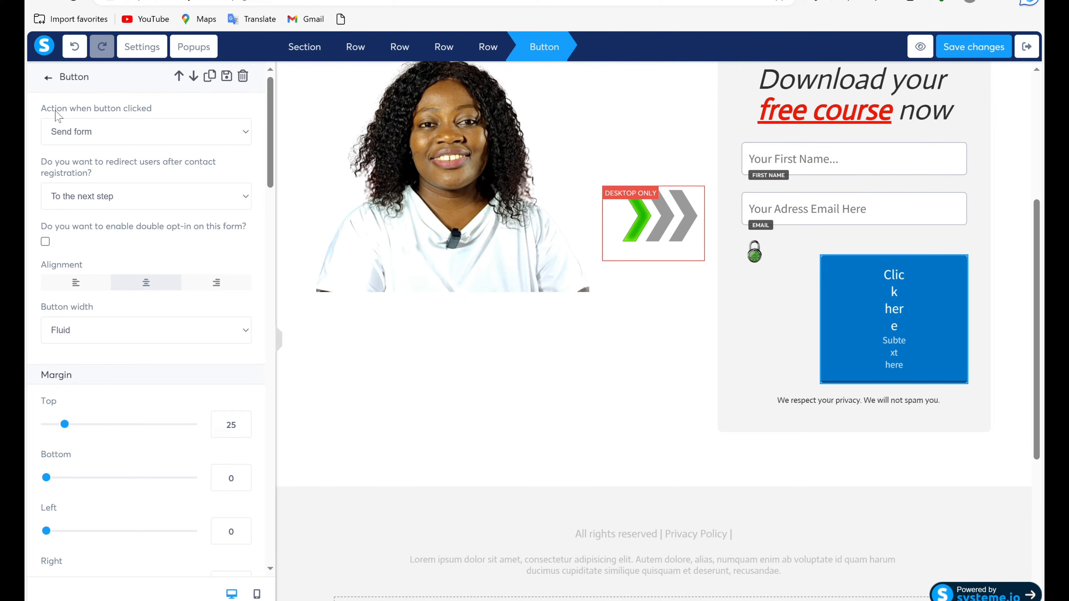
pyautogui.click(247, 134)
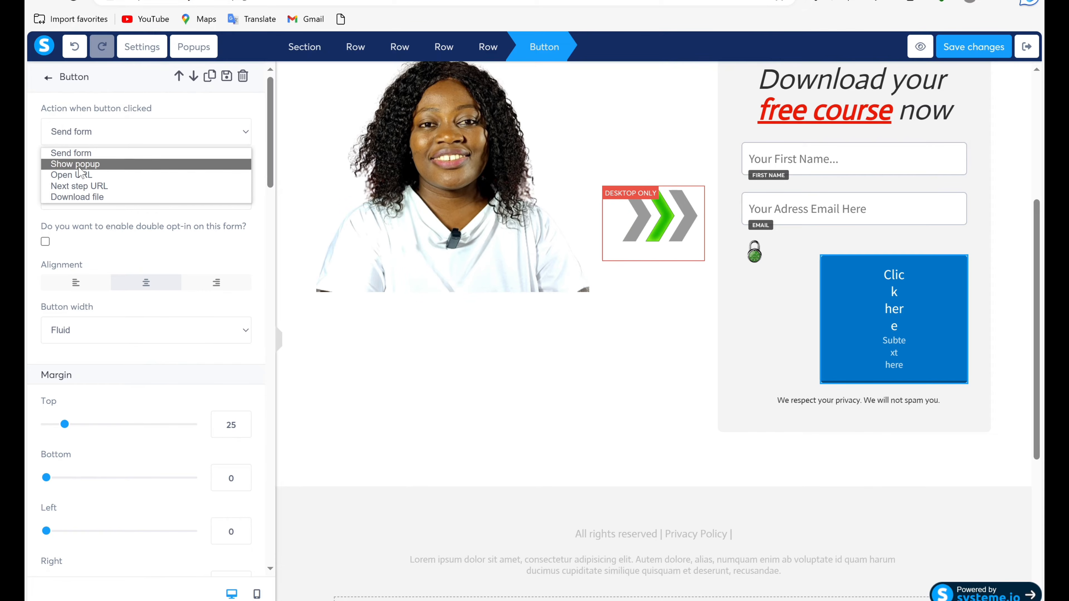
pyautogui.click(80, 175)
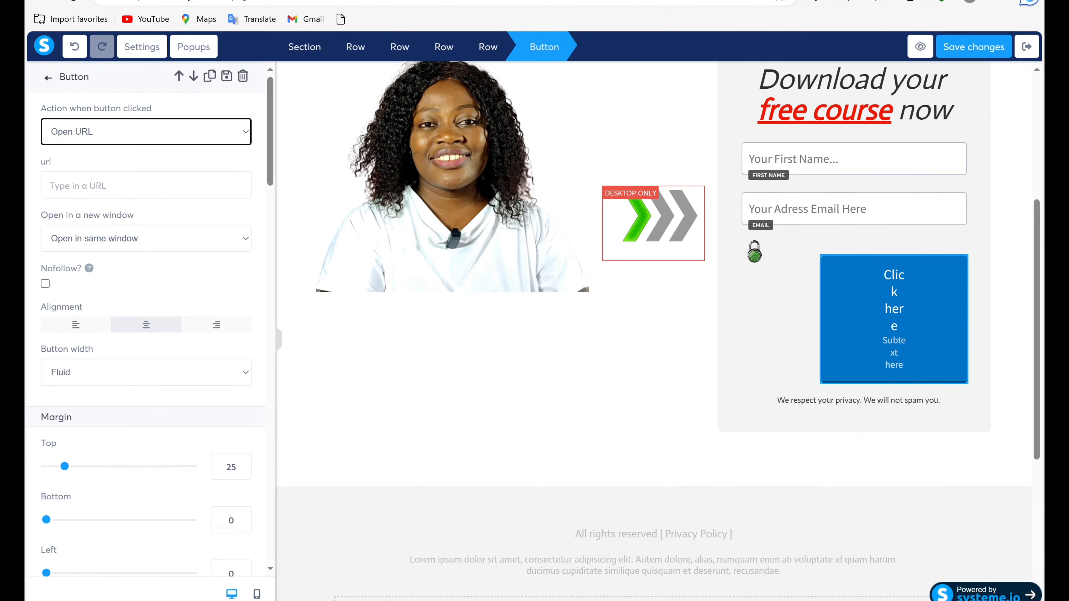
pyautogui.click(78, 185)
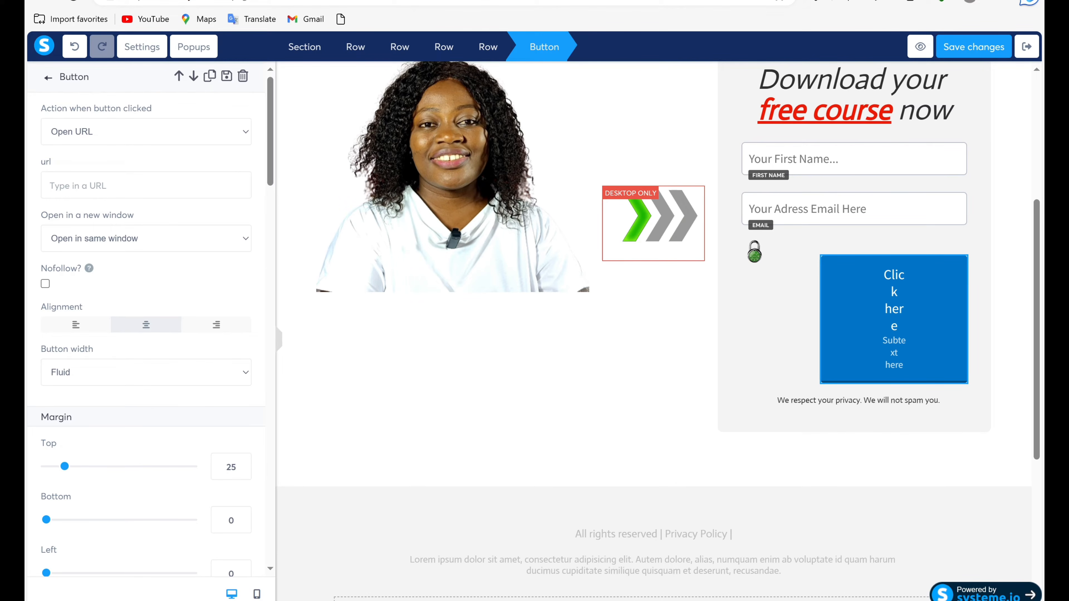
pyautogui.write('go')
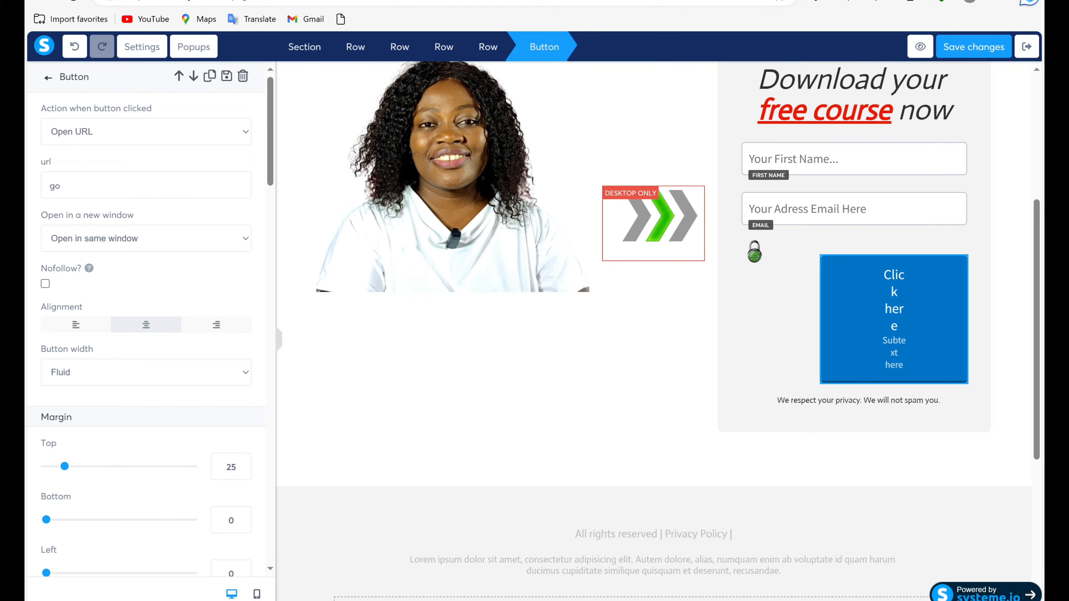
pyautogui.write('ogle.com')
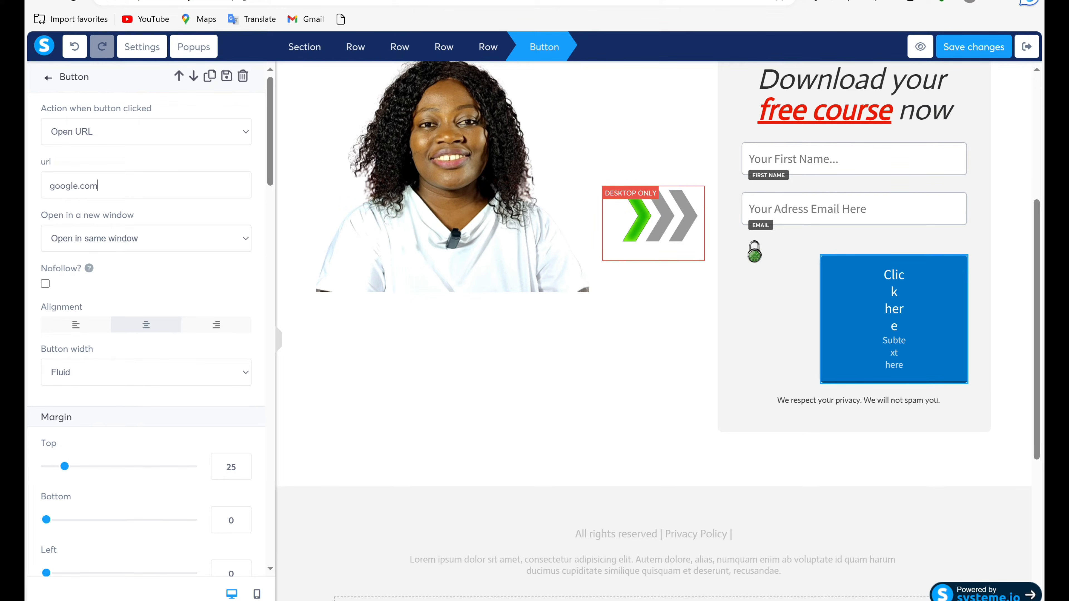
# Make the button's link open in a new window and set the button width to Fill width.
pyautogui.doubleClick(52, 215)
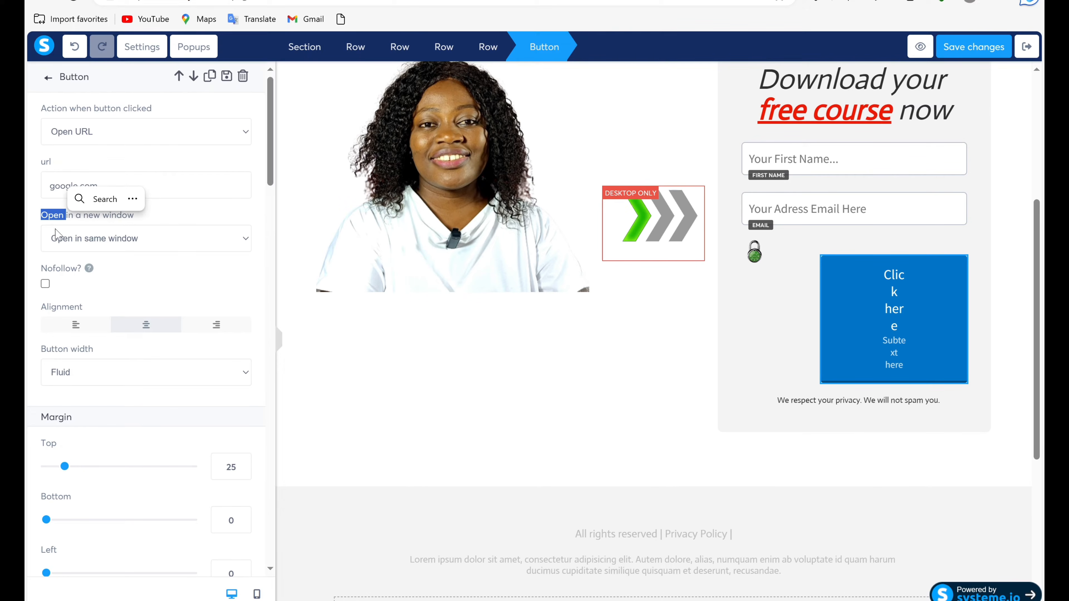
pyautogui.click(247, 239)
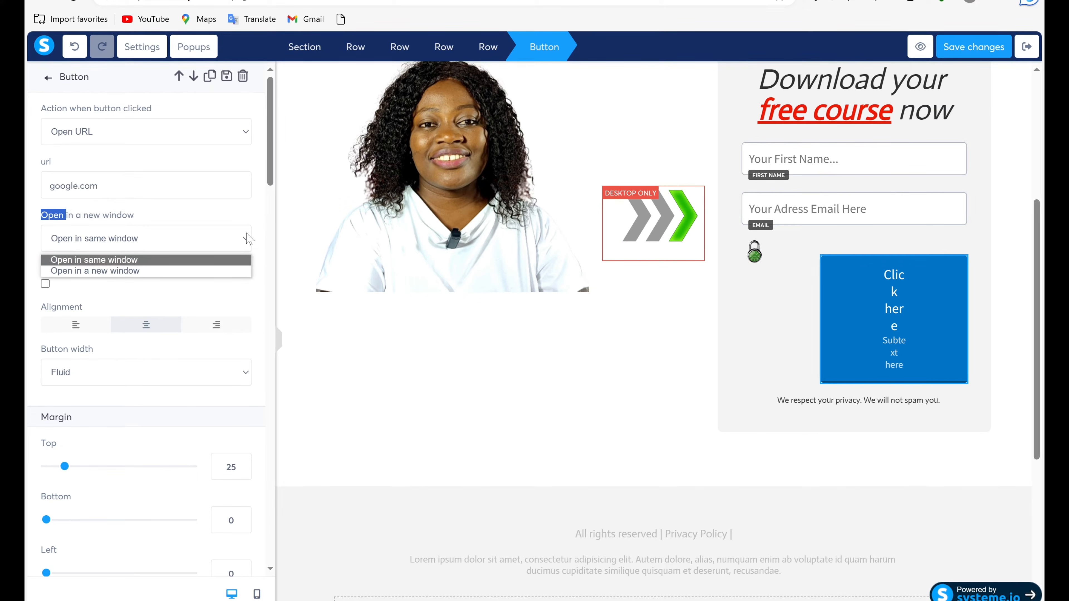
pyautogui.click(144, 269)
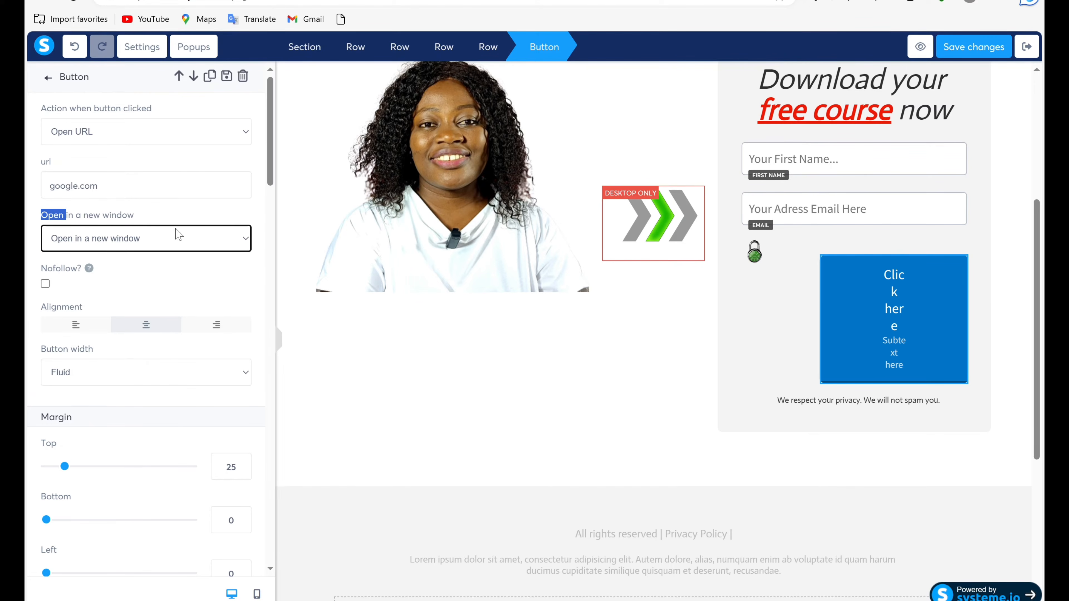
pyautogui.click(154, 334)
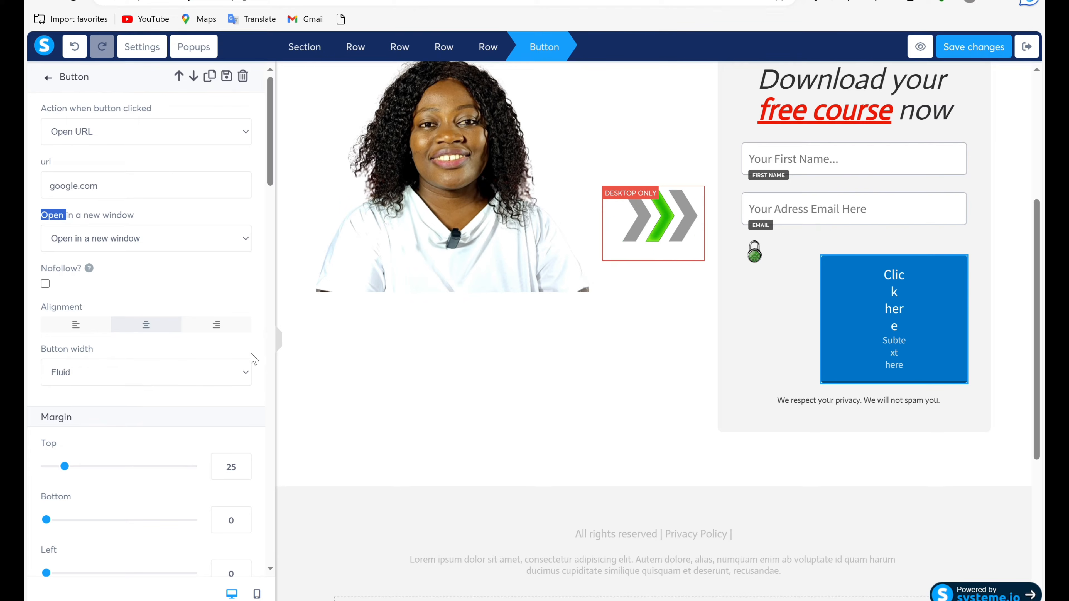
pyautogui.click(243, 374)
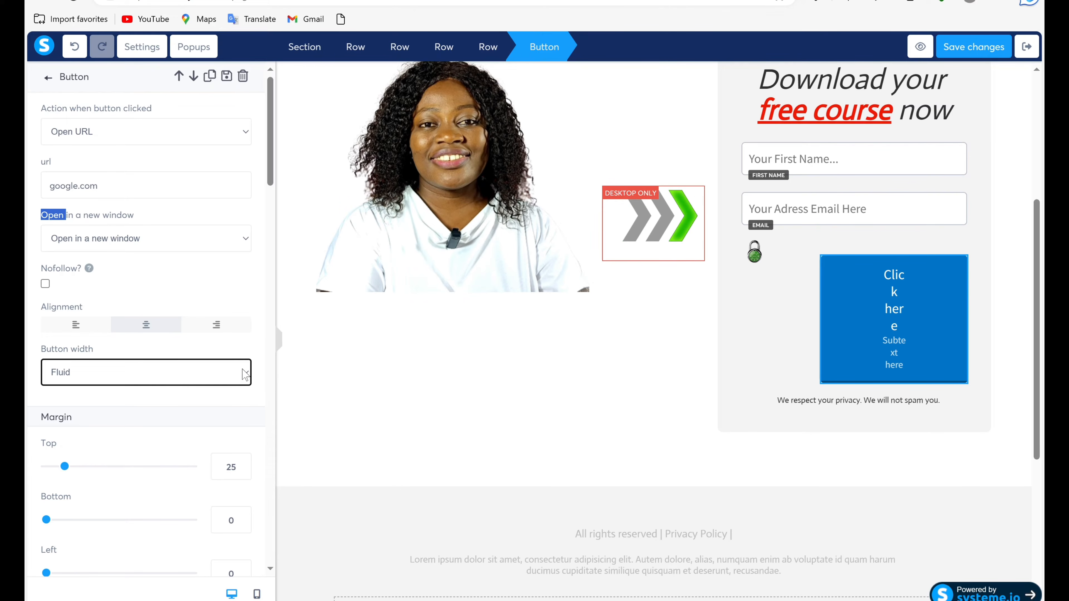
pyautogui.click(244, 374)
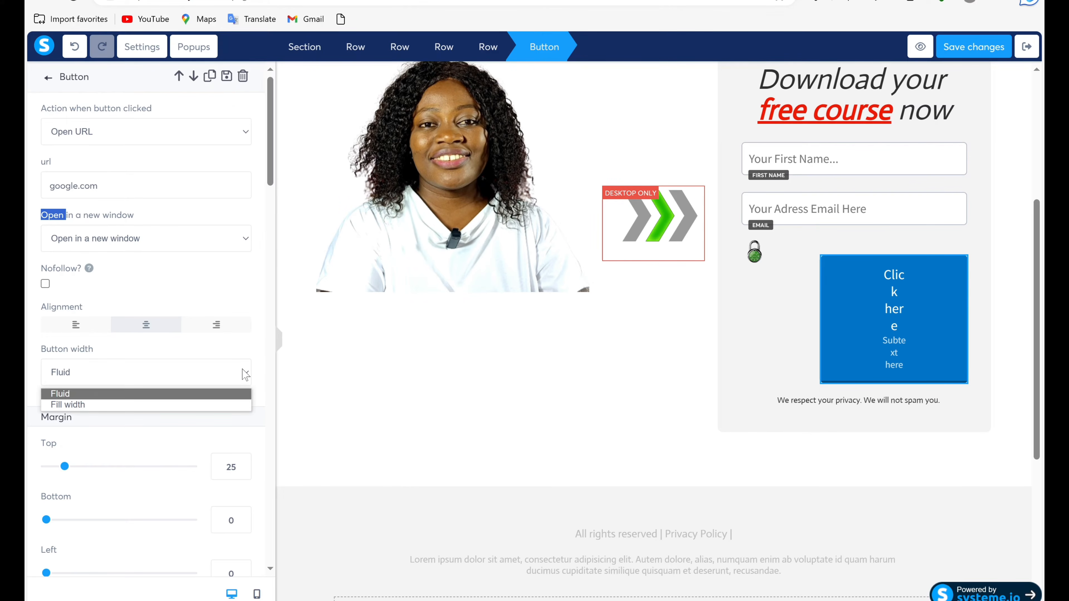
pyautogui.click(150, 408)
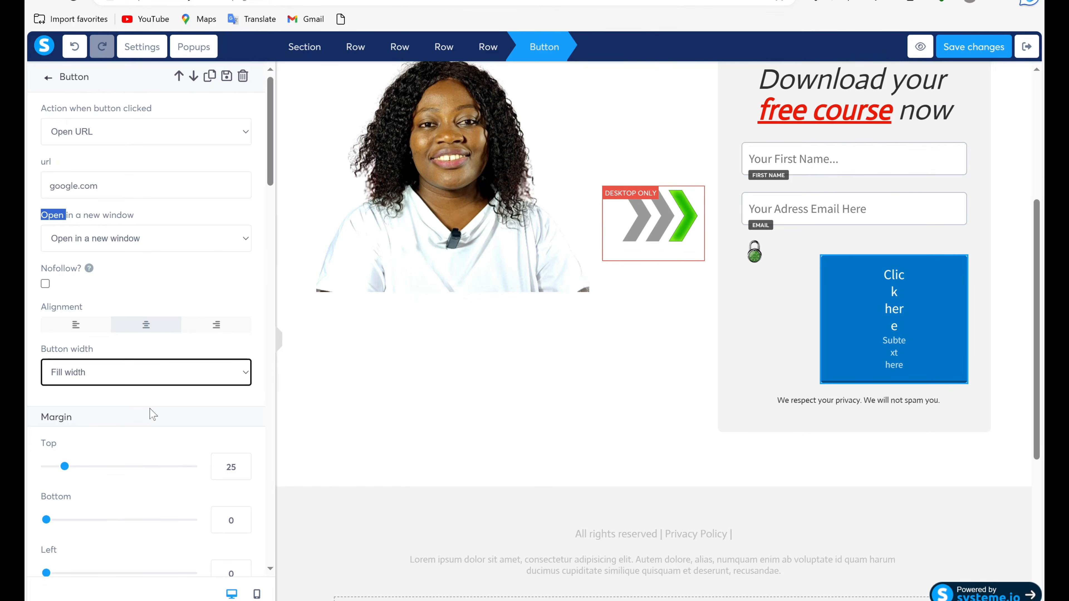
# Reduce the blue button's top margin to 14 and replace its text with "GERT FREE COURSE".
pyautogui.click(153, 415)
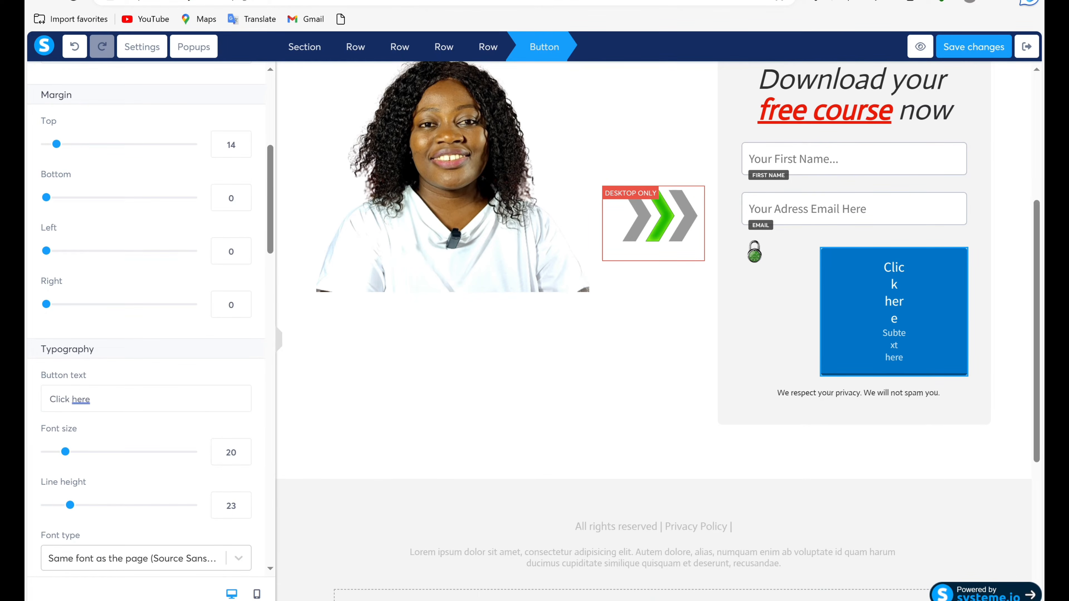
pyautogui.press('BackSpace')
pyautogui.press('BackSpace')
pyautogui.press('BackSpace')
pyautogui.press('BackSpace')
pyautogui.press('BackSpace')
pyautogui.press('BackSpace')
pyautogui.press('BackSpace')
pyautogui.press('BackSpace')
pyautogui.press('BackSpace')
pyautogui.press('BackSpace')
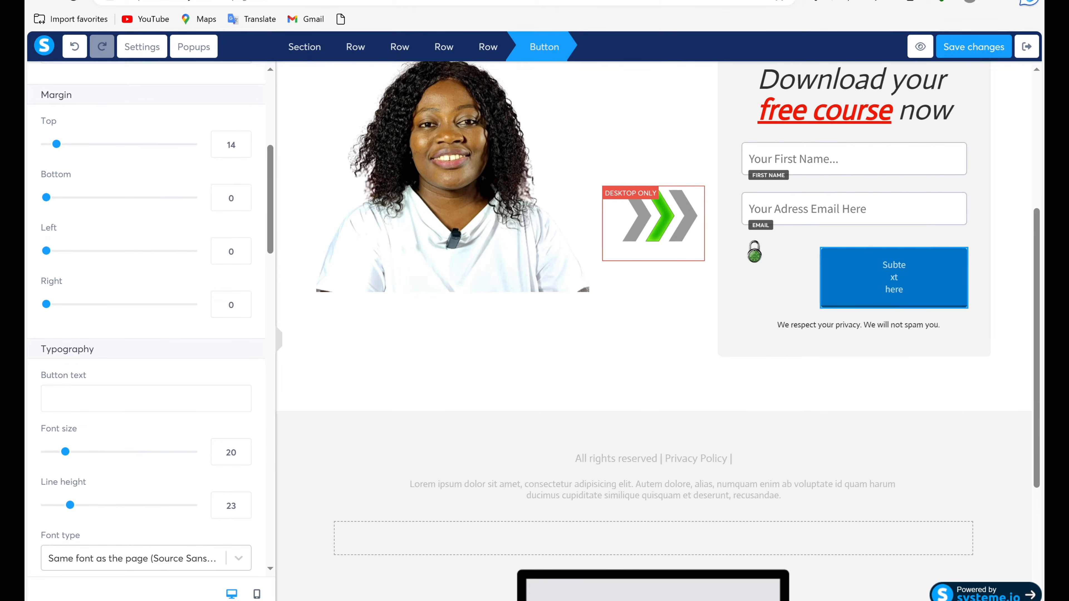
pyautogui.write('ge')
pyautogui.press('BackSpace')
pyautogui.press('BackSpace')
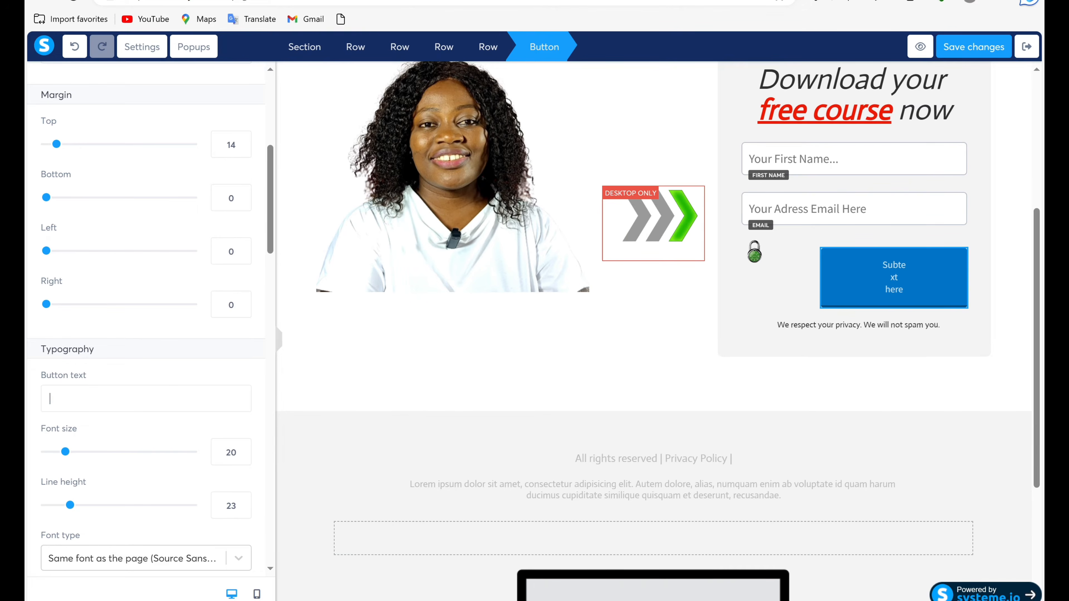
pyautogui.write('G')
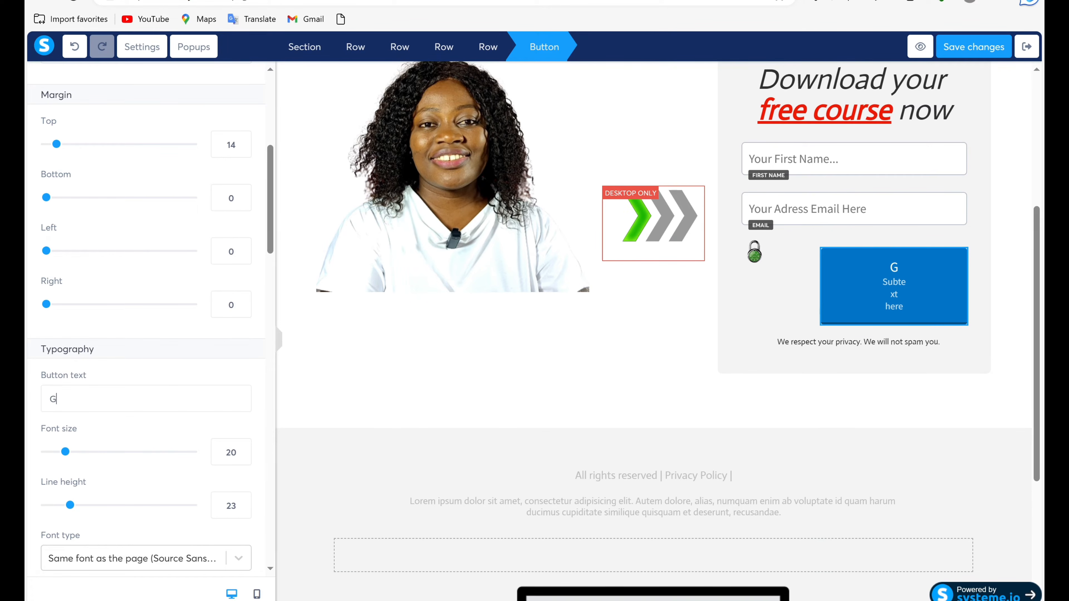
pyautogui.write('ERT FR')
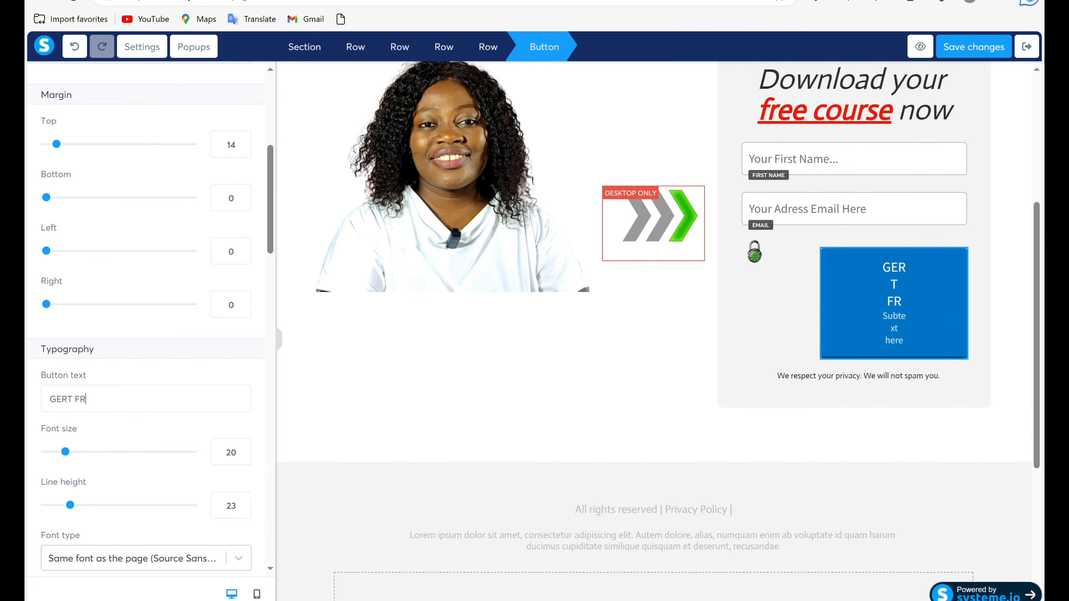
pyautogui.write('EE COURSE')
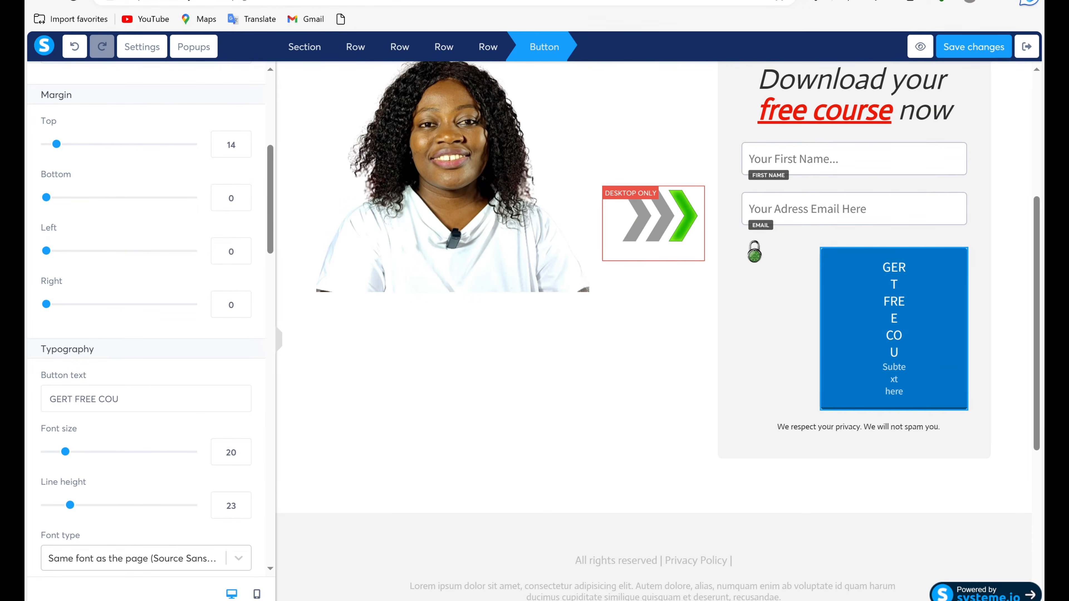
# Clear the button's subtext so the field is empty.
pyautogui.scroll(-1, 146, 400)
pyautogui.click(126, 567)
pyautogui.press('BackSpace')
pyautogui.press('BackSpace')
pyautogui.press('BackSpace')
pyautogui.press('BackSpace')
pyautogui.press('BackSpace')
pyautogui.press('BackSpace')
pyautogui.press('BackSpace')
pyautogui.press('BackSpace')
pyautogui.press('BackSpace')
pyautogui.press('BackSpace')
pyautogui.press('BackSpace')
pyautogui.press('BackSpace')
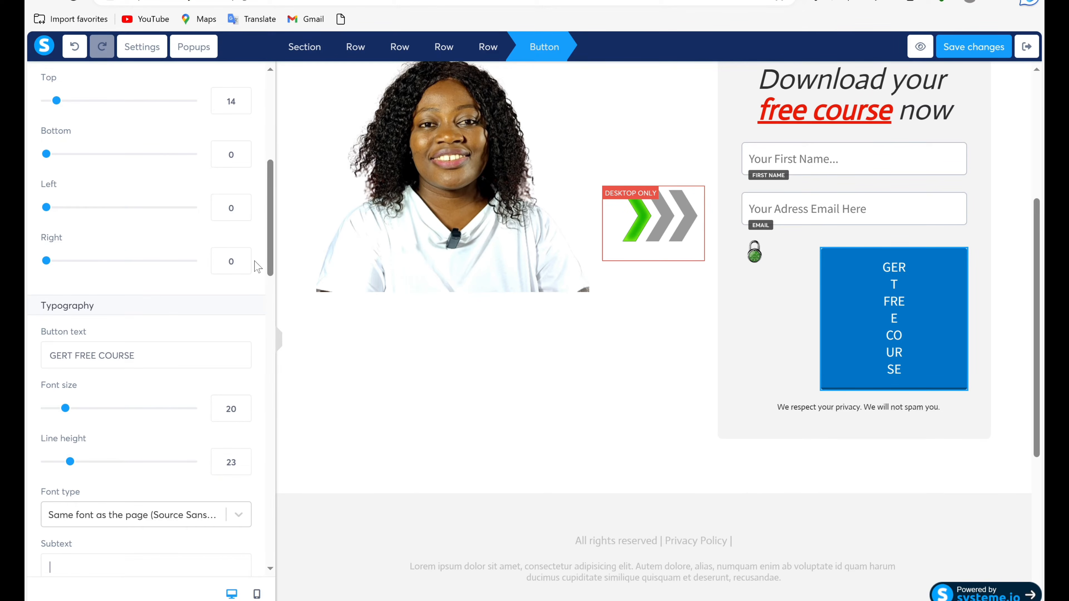
# Set the button's background color to red (D0021B) and move the button directly beneath the email field.
pyautogui.scroll(-3, 270, 255)
pyautogui.moveTo(281, 313); pyautogui.dragTo(299, 372)
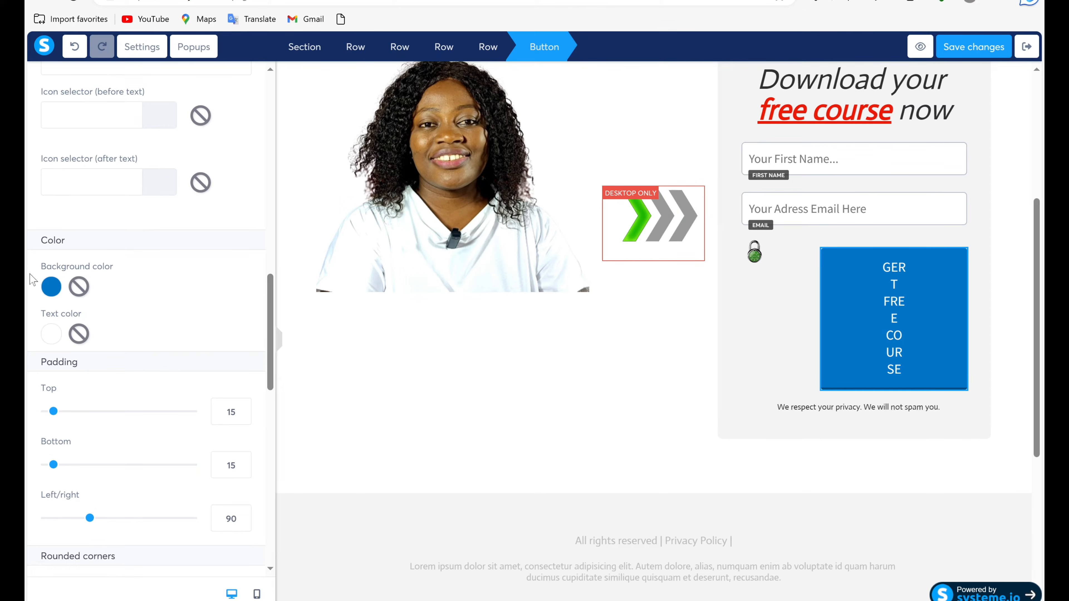
pyautogui.click(48, 291)
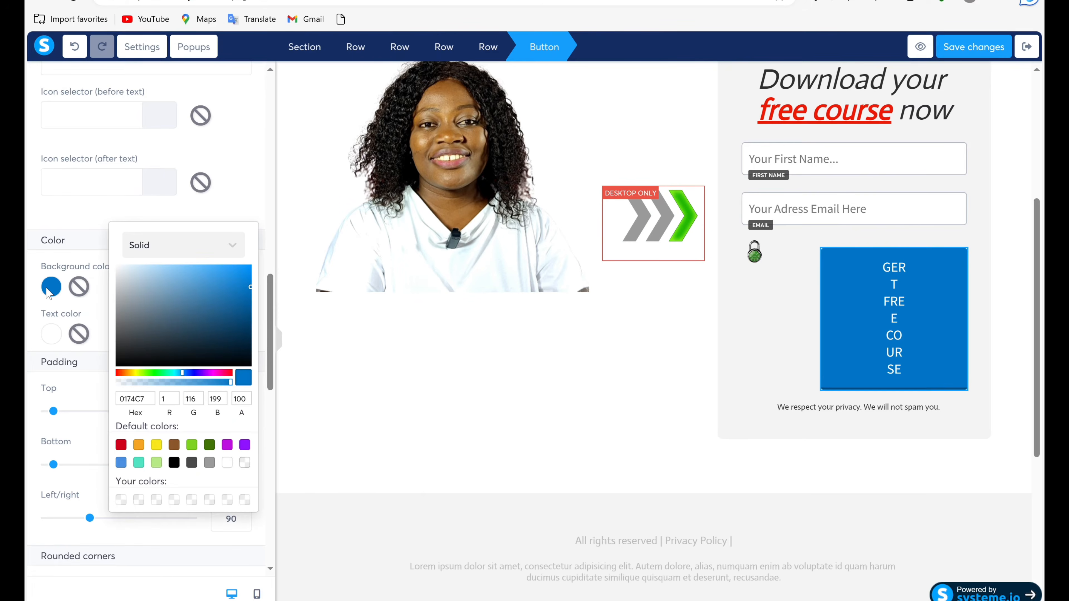
pyautogui.click(121, 446)
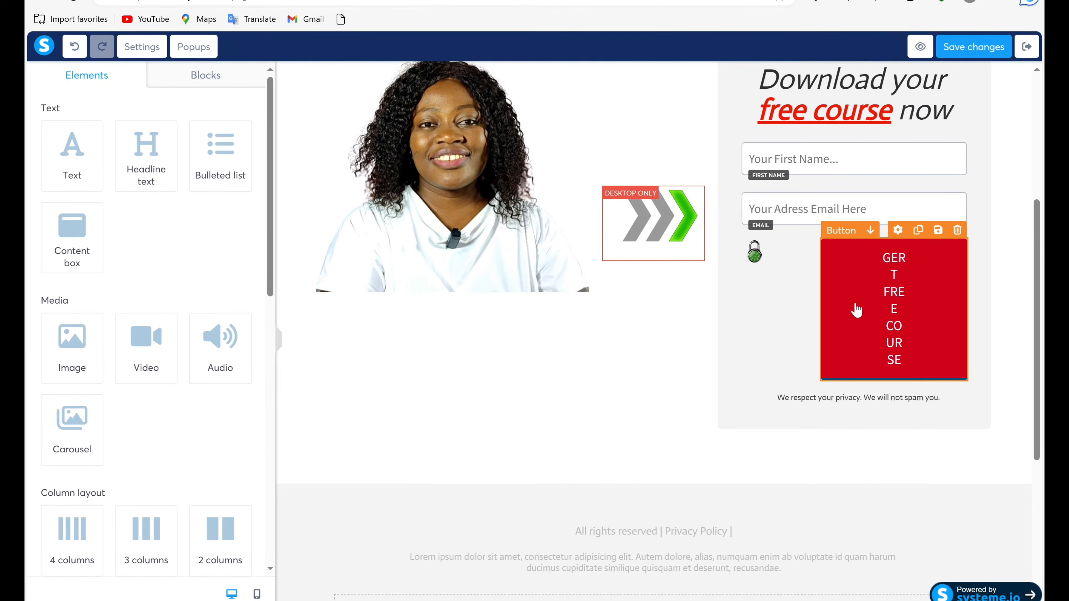
pyautogui.moveTo(857, 310); pyautogui.dragTo(776, 287)
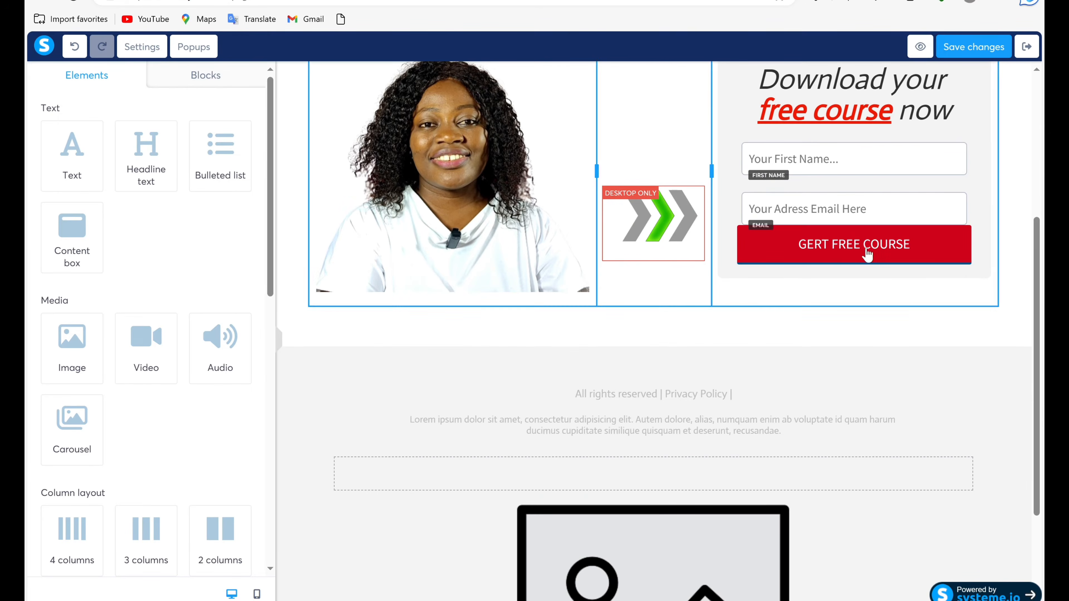
# Set the red button's width to Fill width and its top margin to 26.
pyautogui.click(843, 248)
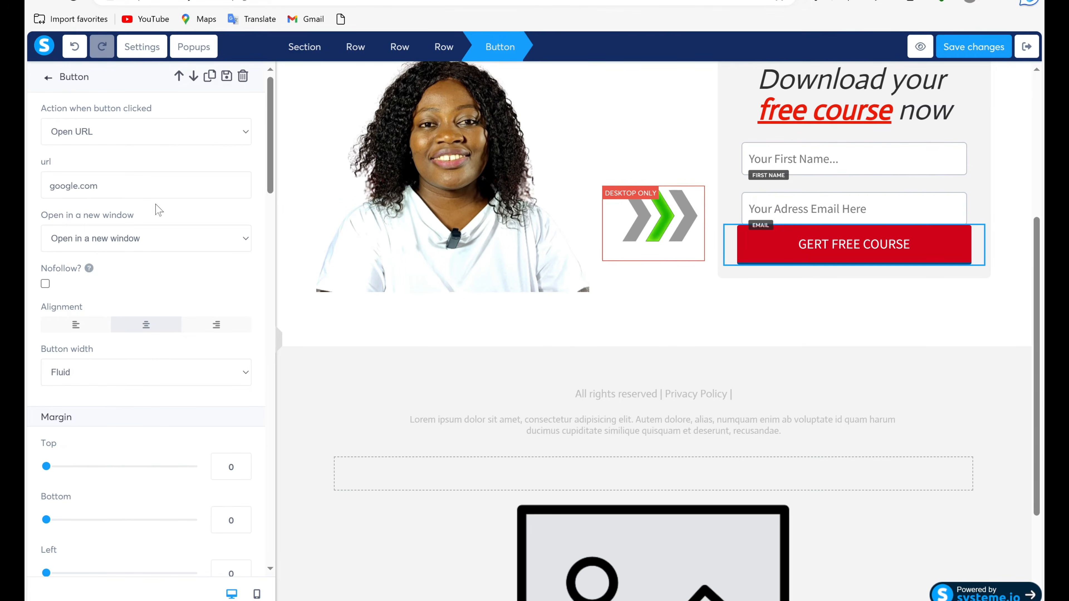
pyautogui.click(244, 374)
pyautogui.click(226, 405)
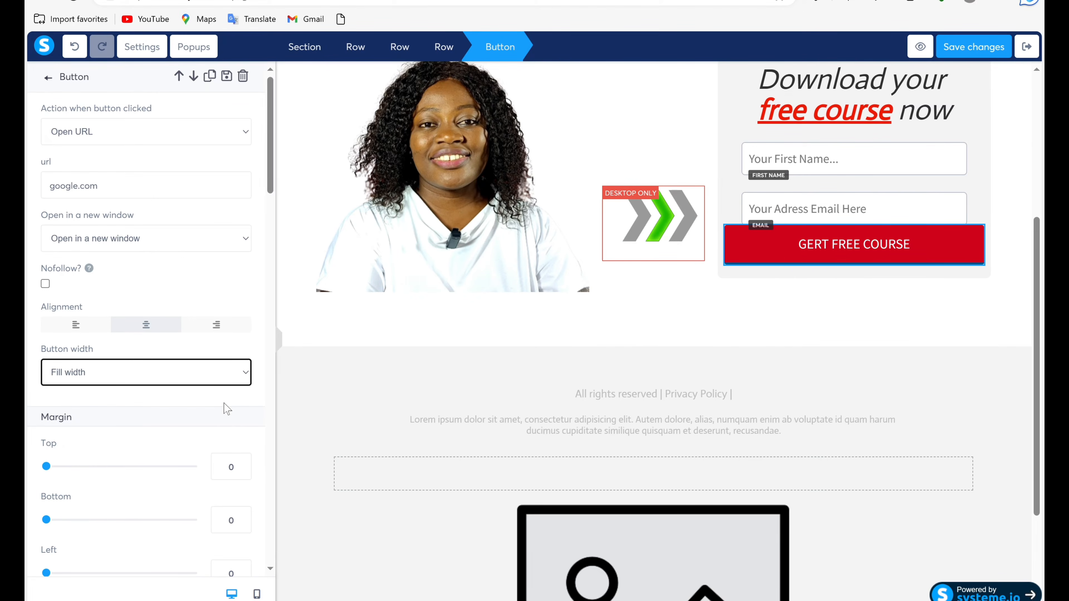
pyautogui.click(373, 307)
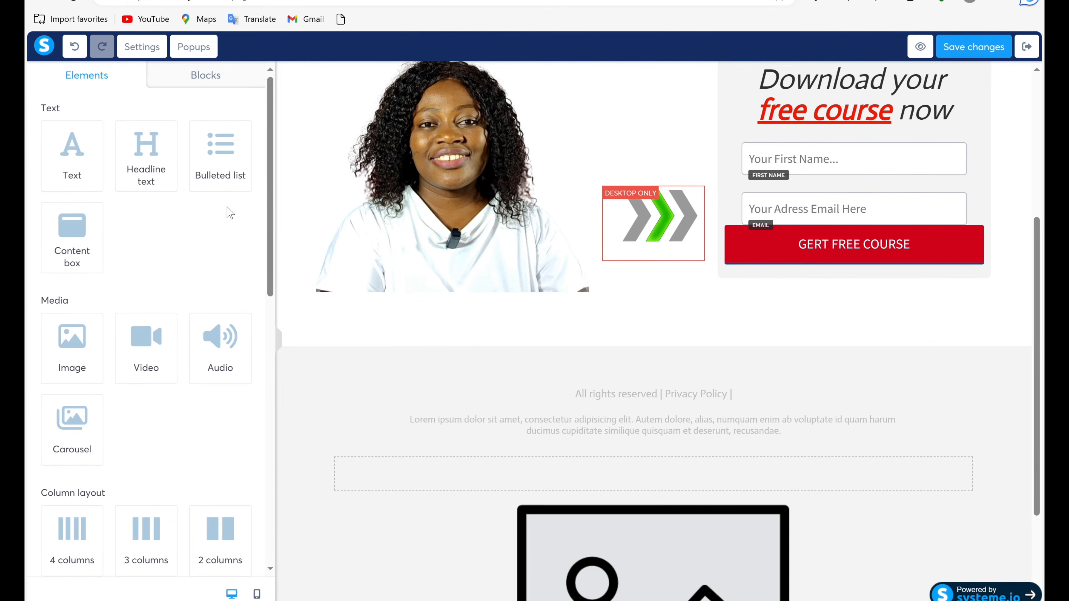
pyautogui.click(769, 239)
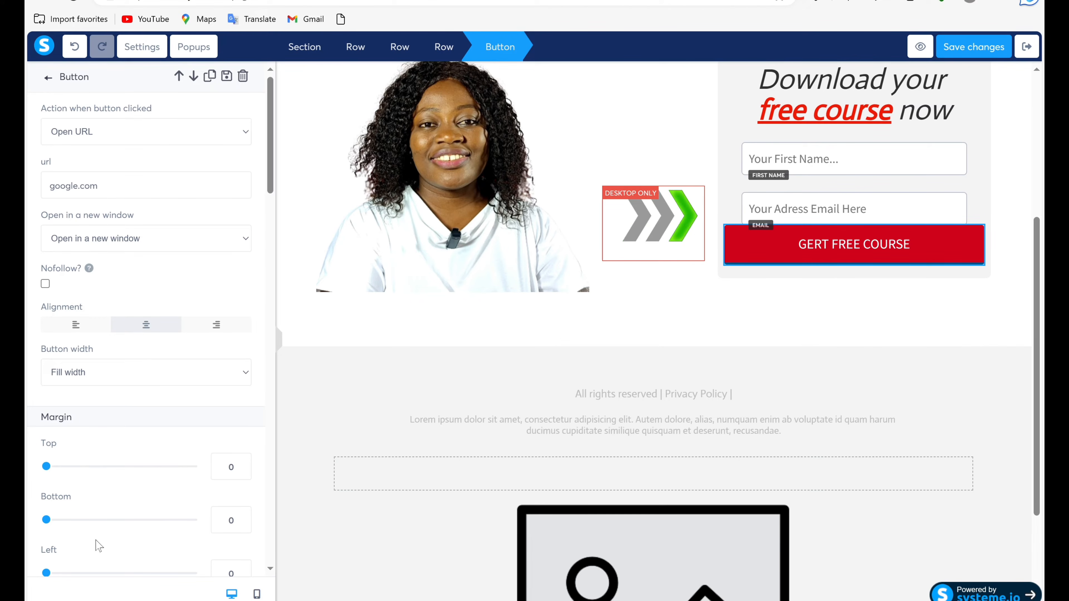
pyautogui.moveTo(45, 468)
pyautogui.mouseDown()
pyautogui.moveTo(90, 467)
pyautogui.moveTo(66, 468)
pyautogui.mouseUp()
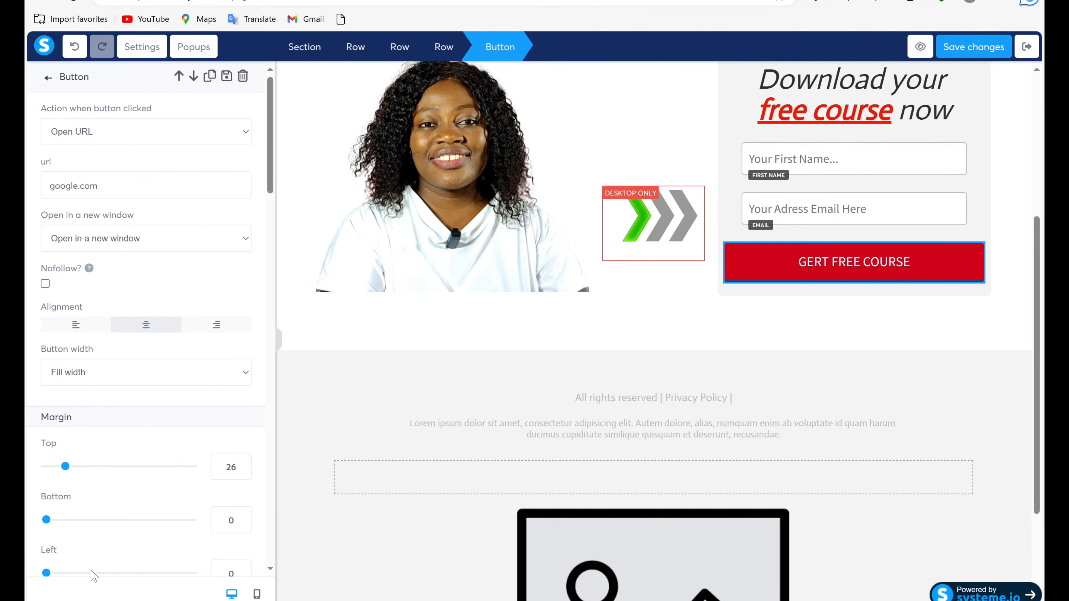
# Add a countdown element to the empty column between the woman's photo and the opt-in form.
pyautogui.moveTo(1036, 253); pyautogui.dragTo(1036, 246)
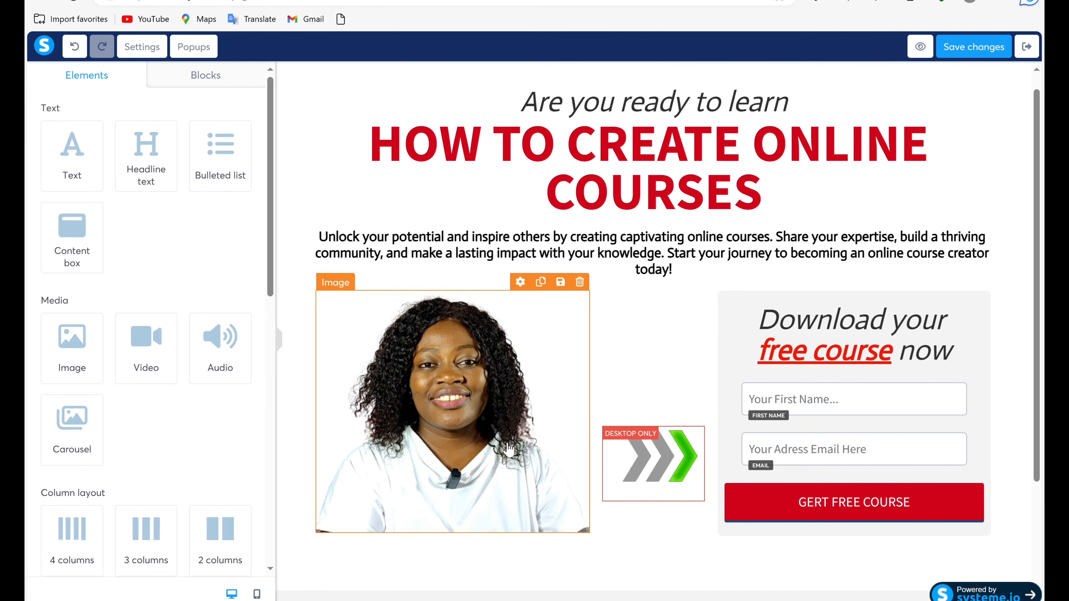
pyautogui.click(446, 382)
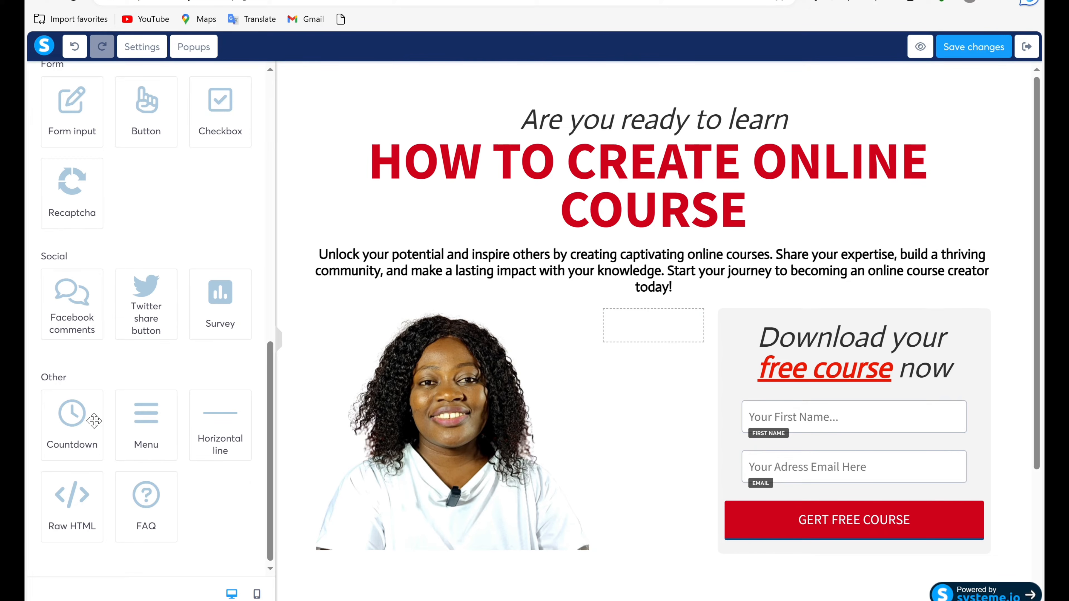
pyautogui.scroll(1, 72, 435)
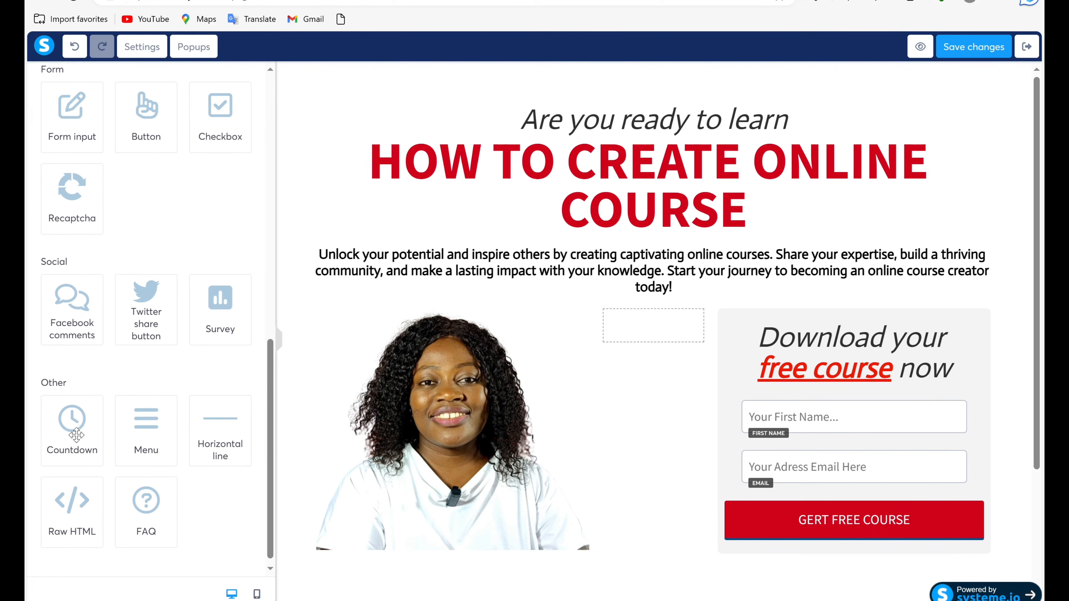
pyautogui.moveTo(77, 436); pyautogui.dragTo(656, 323)
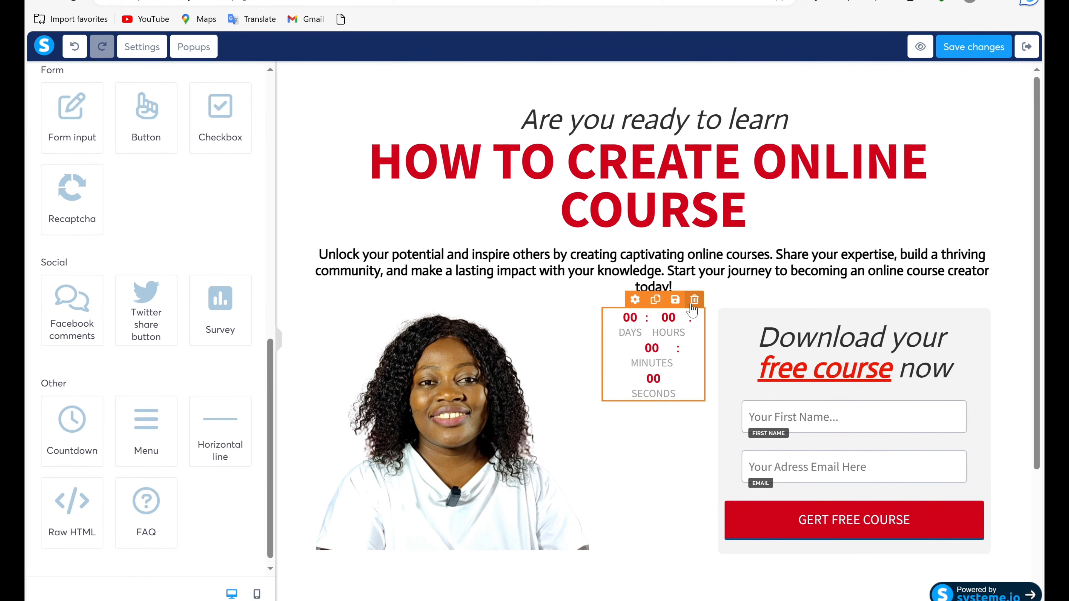
# Review the countdown's settings for type, expiry action, font sizes, colors, margins and visibility.
pyautogui.click(692, 314)
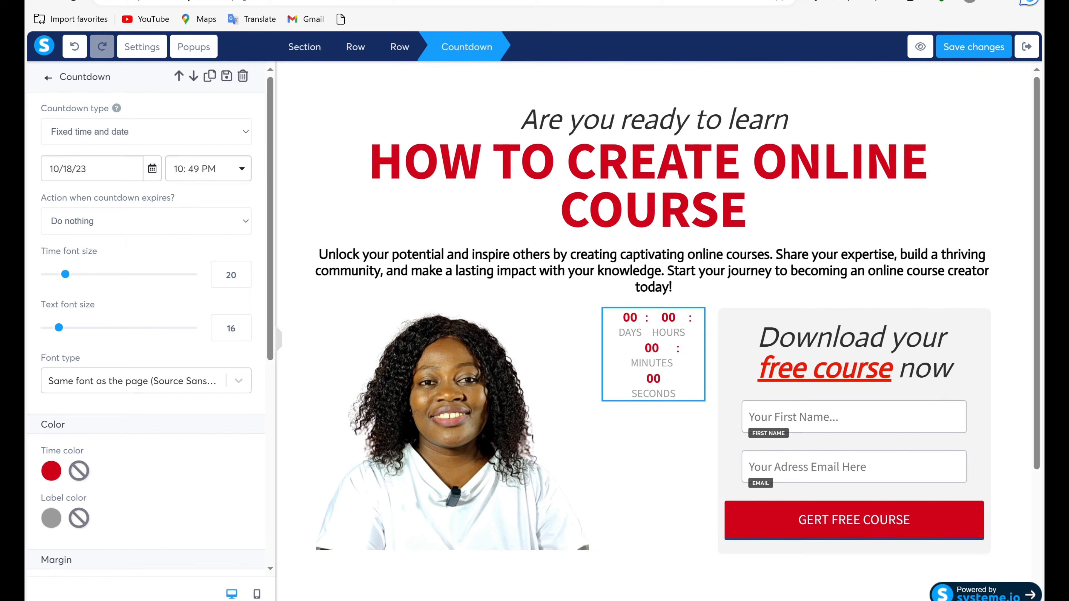
pyautogui.scroll(-8, 254, 564)
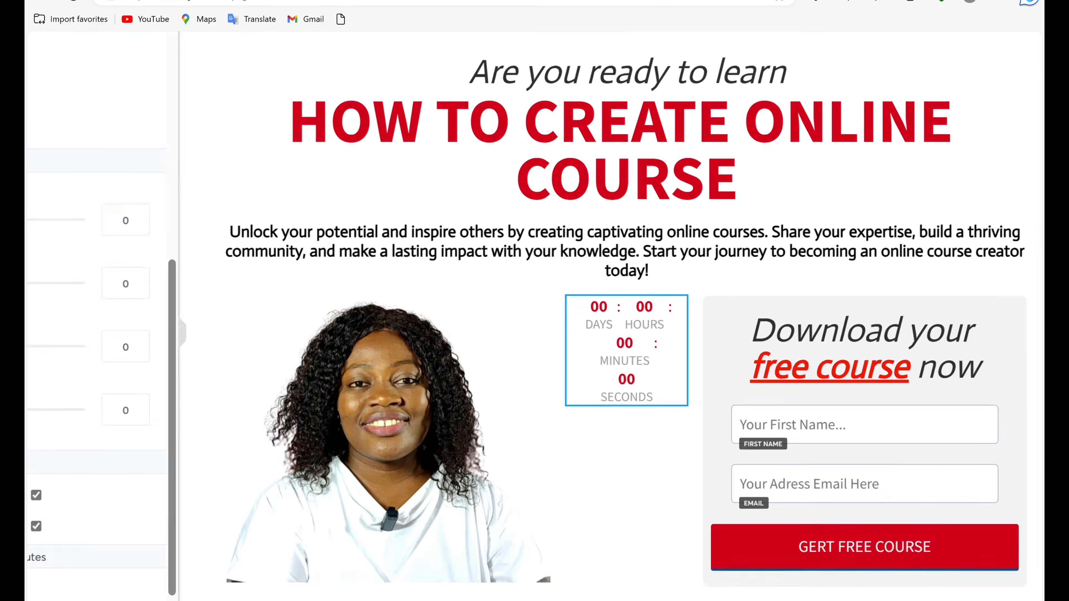
pyautogui.click(800, 373)
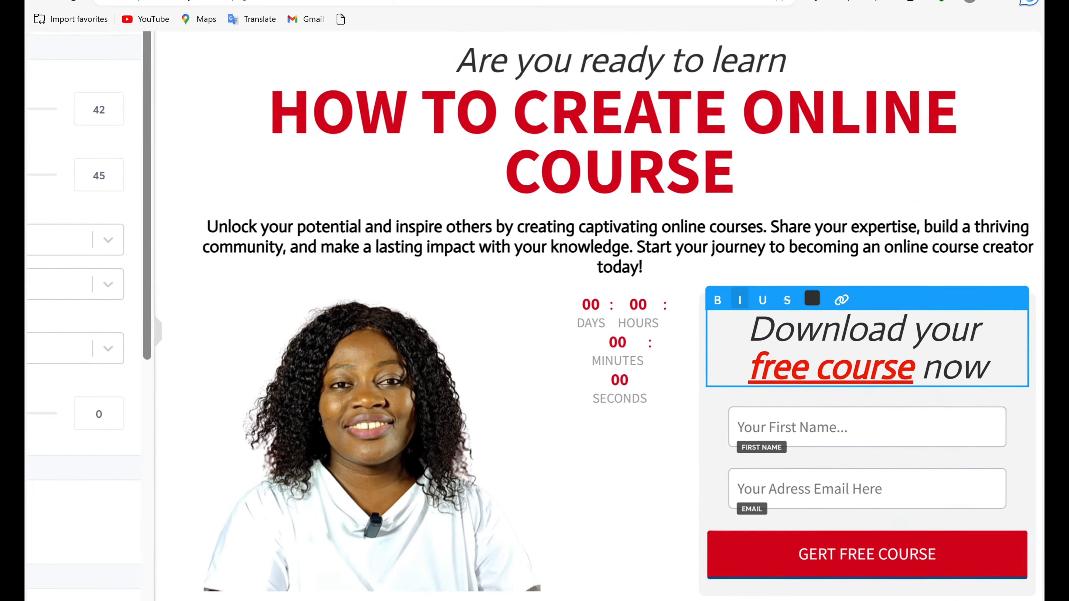
# Delete the empty row beneath the lorem ipsum footer text and accept the deletion.
pyautogui.scroll(1, 798, 369)
pyautogui.scroll(-3, 798, 369)
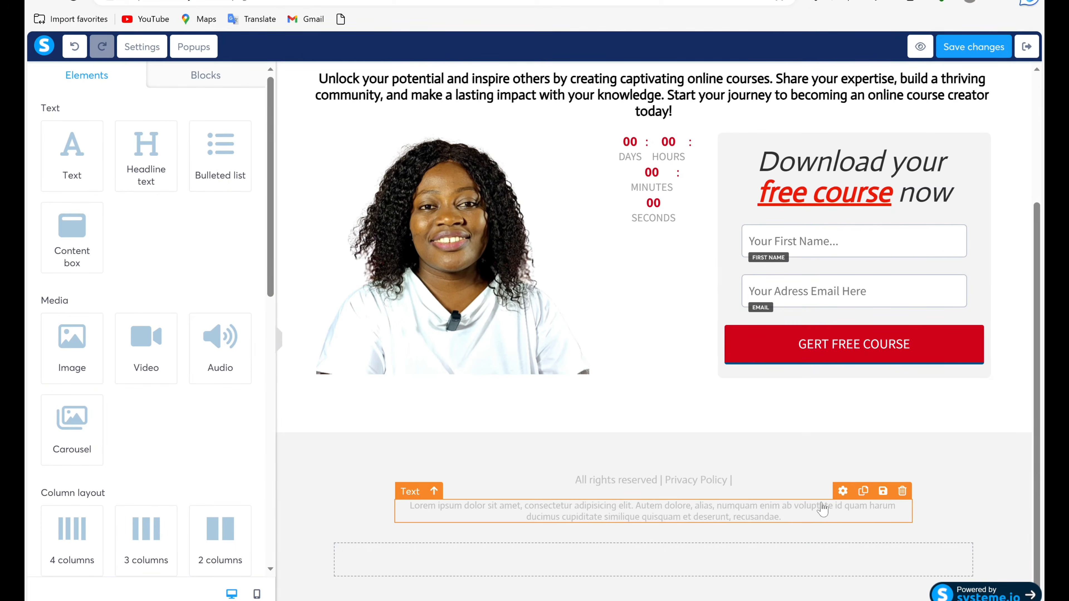
pyautogui.click(971, 527)
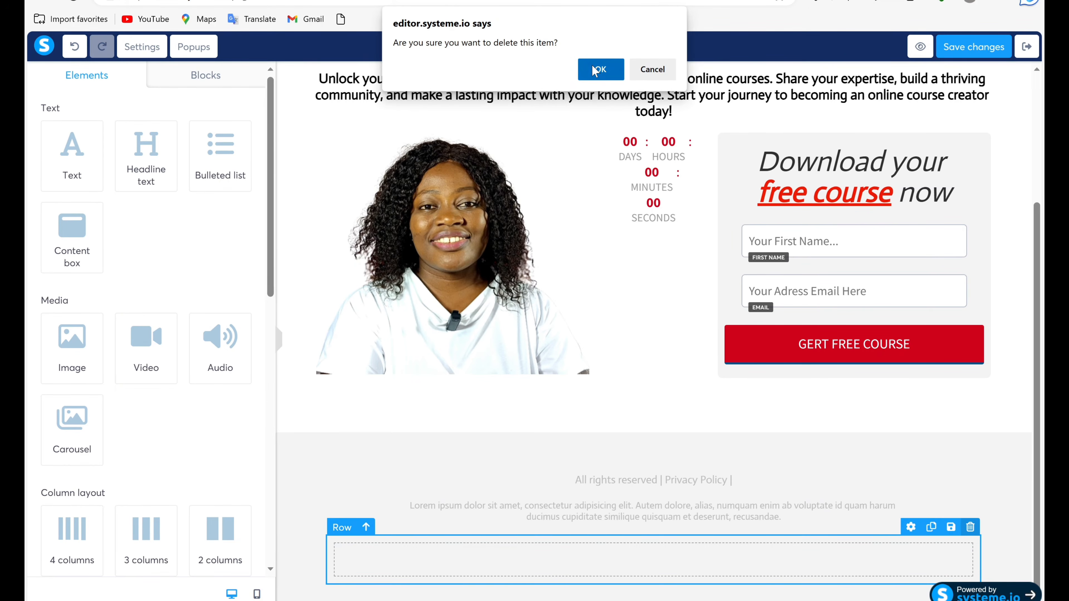
pyautogui.click(595, 71)
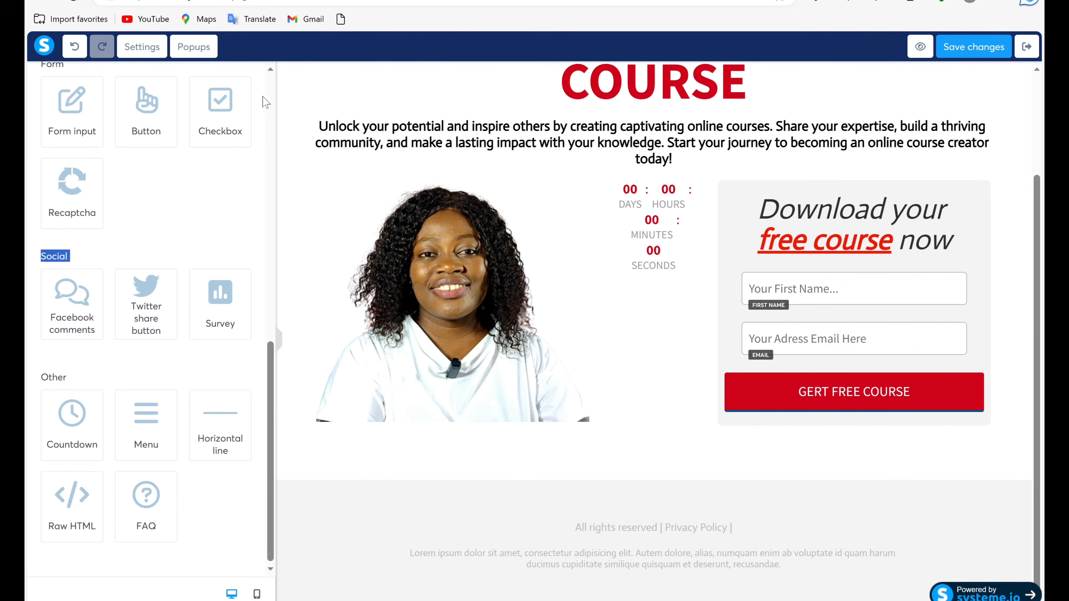
# Insert the black Testimonials section block with three round portraits between the opt-in section and the gray footer.
pyautogui.scroll(12, 272, 74)
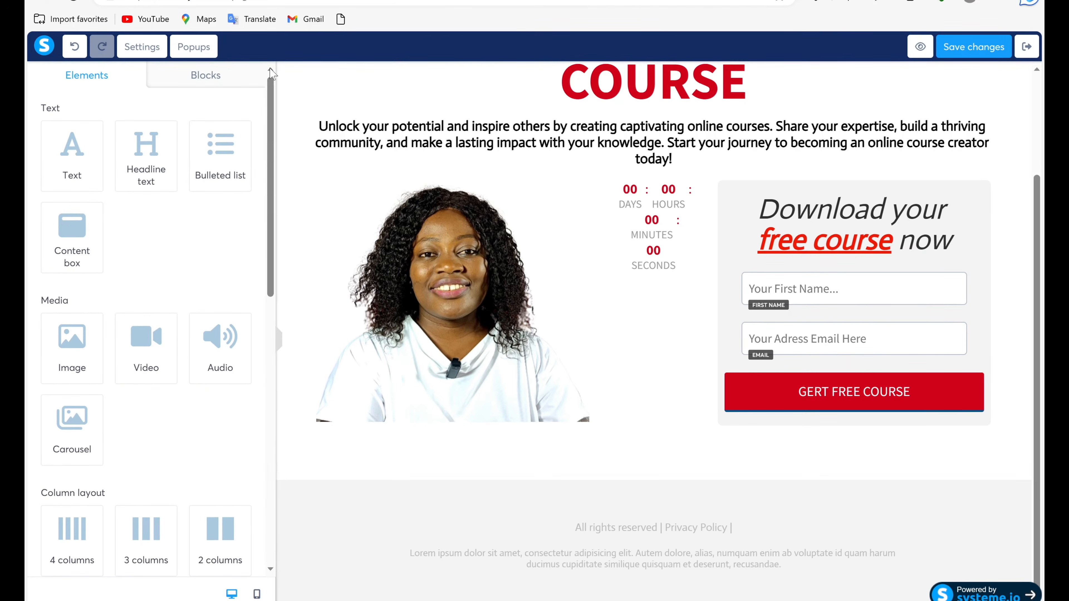
pyautogui.click(225, 72)
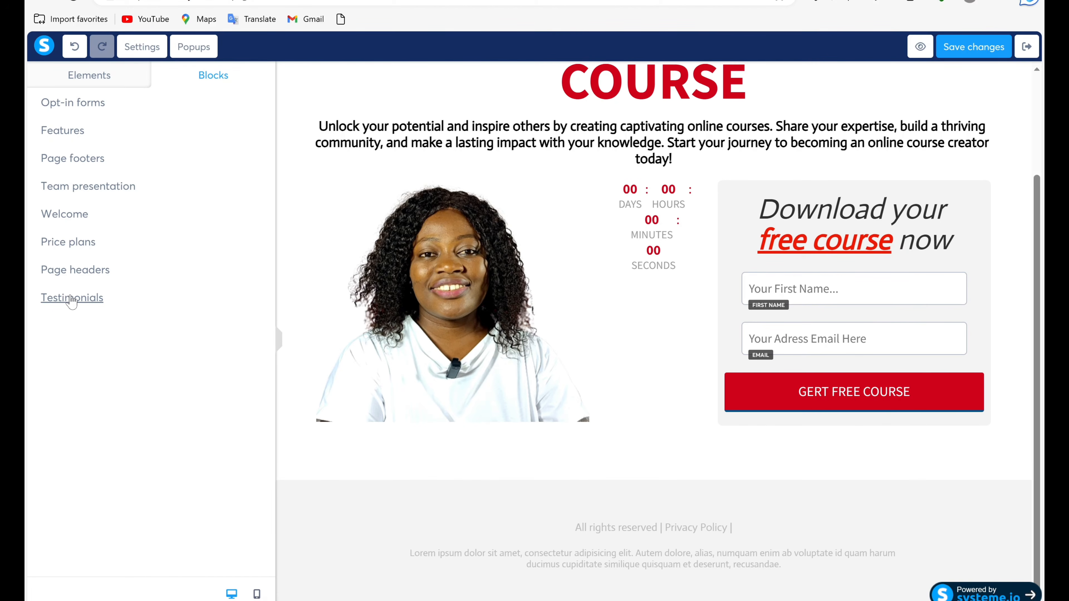
pyautogui.click(73, 298)
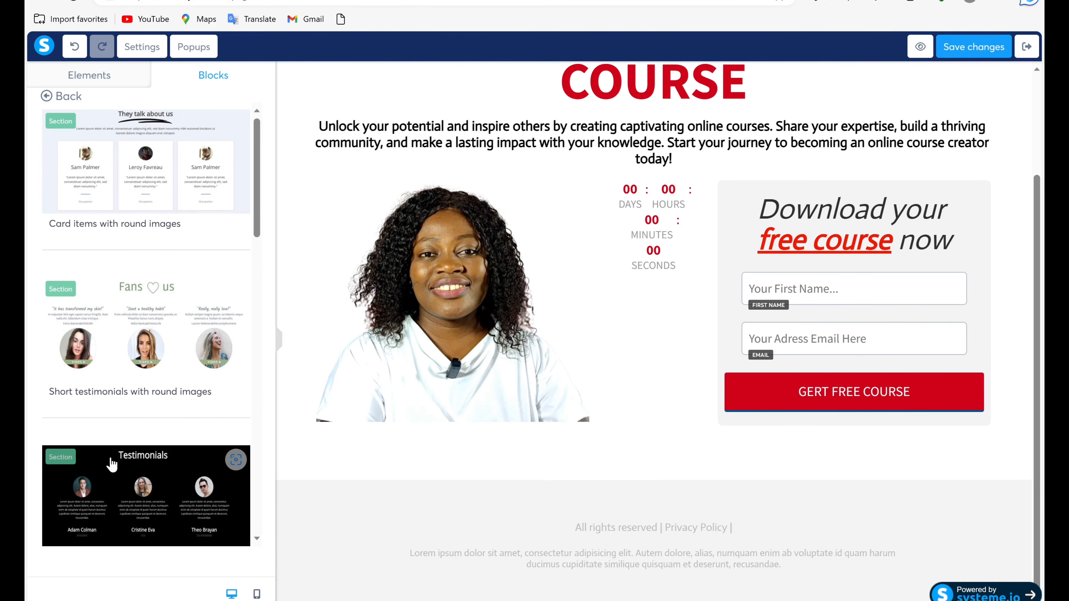
pyautogui.moveTo(110, 460); pyautogui.dragTo(603, 510)
pyautogui.click(825, 580)
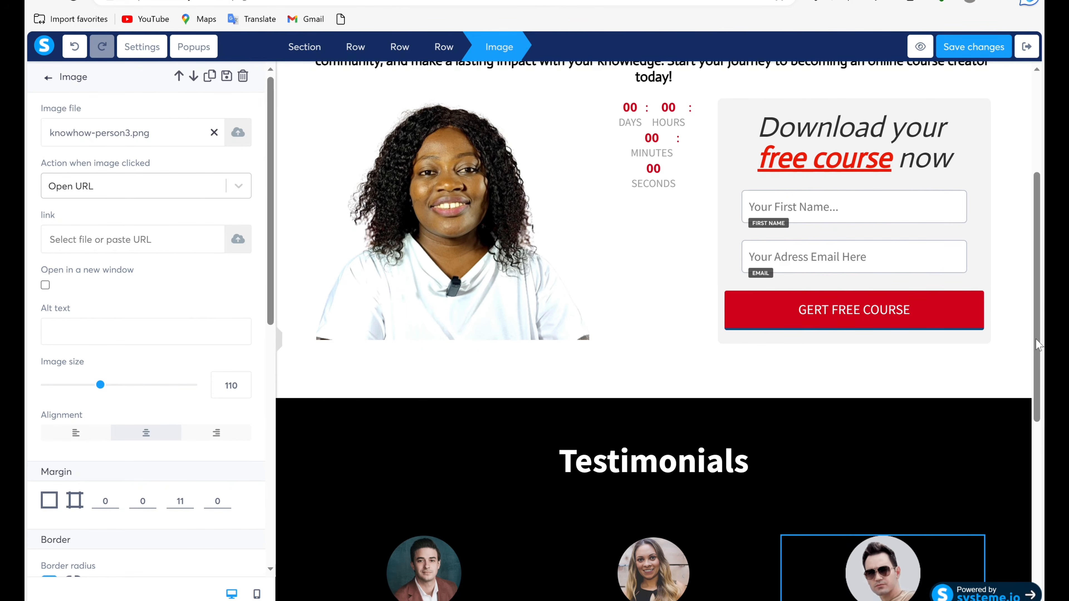
pyautogui.click(1035, 380)
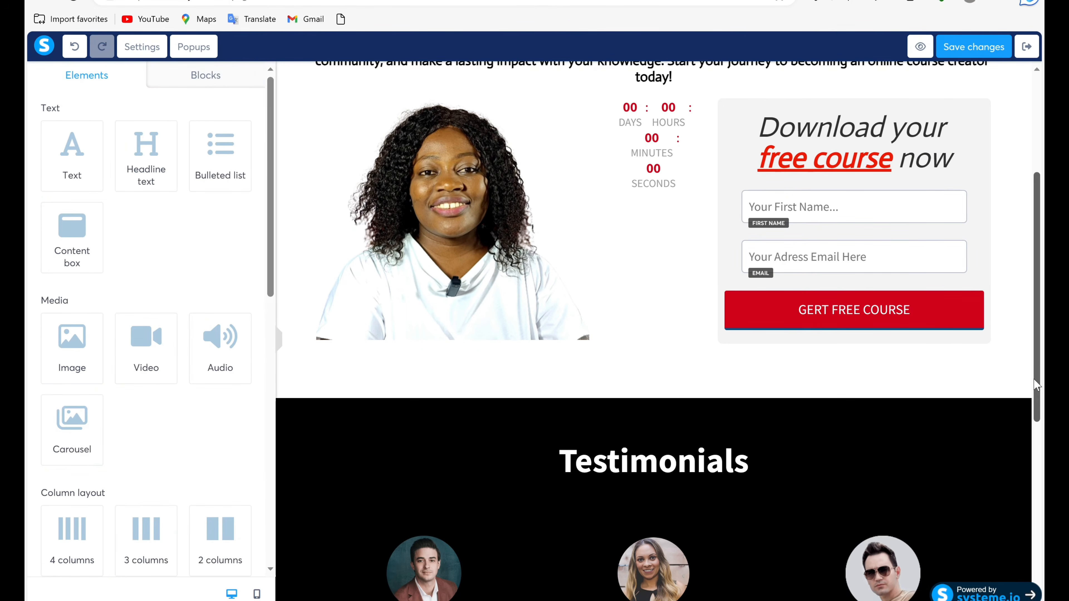
pyautogui.scroll(-5, 426, 297)
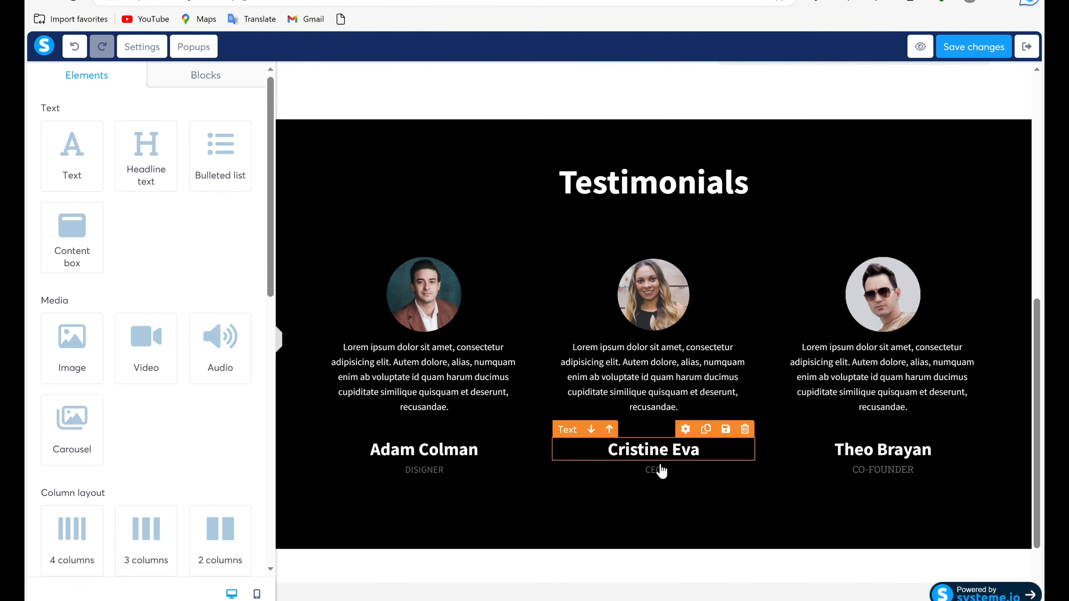
pyautogui.moveTo(690, 296)
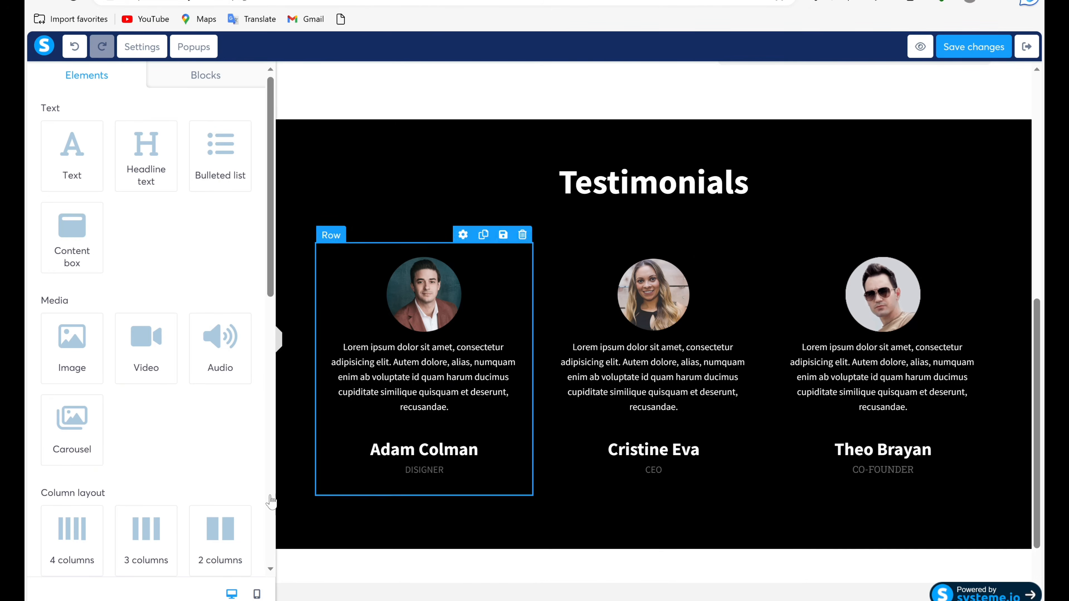
# Insert the page footer block with logo, text in columns, social media icons and menu below the Testimonials section.
pyautogui.click(190, 79)
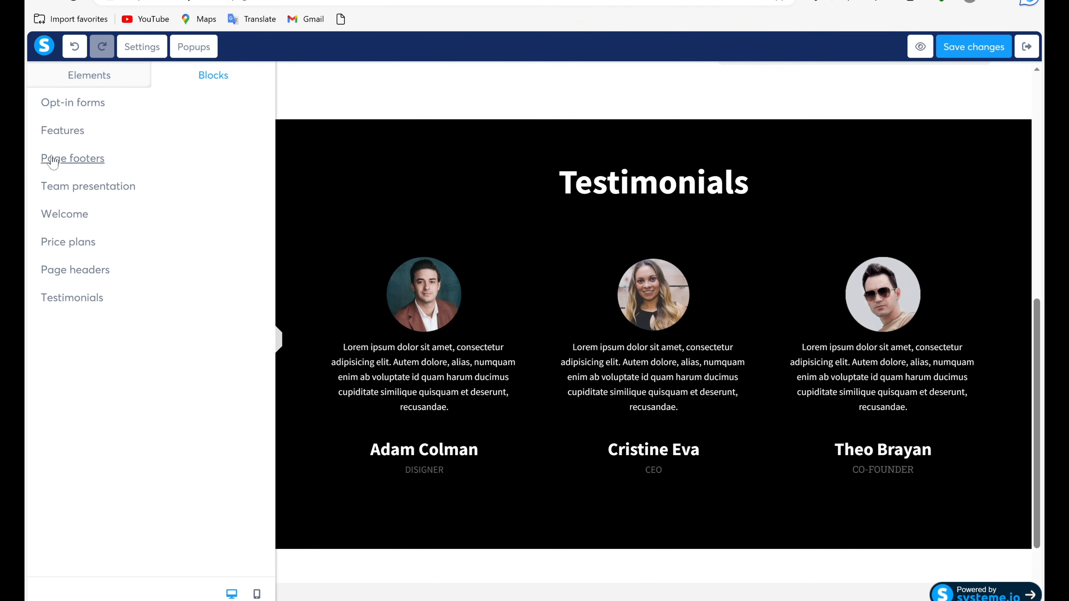
pyautogui.click(72, 162)
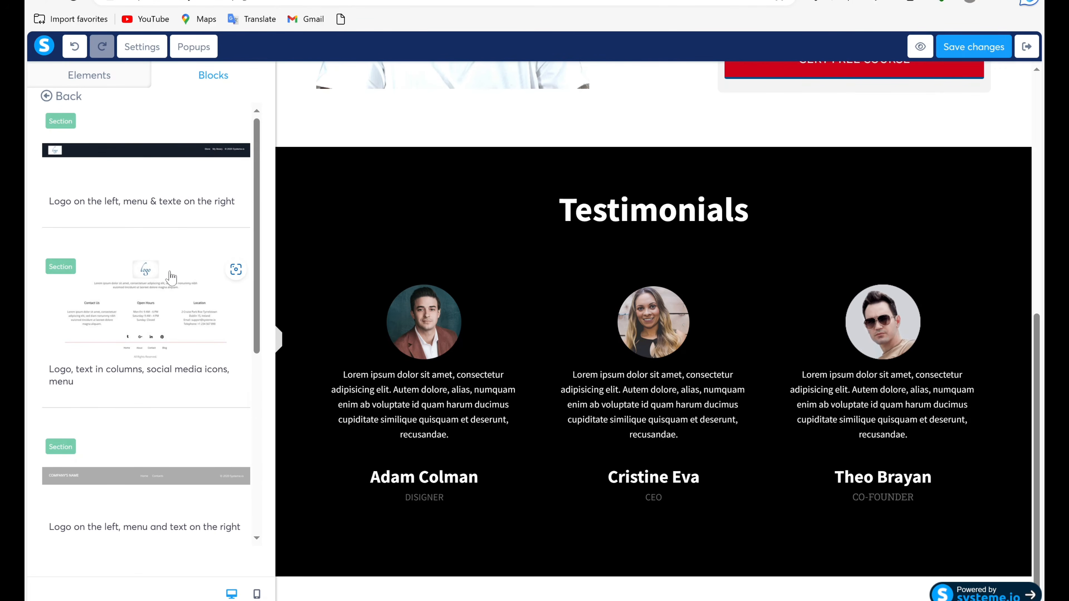
pyautogui.moveTo(171, 277); pyautogui.dragTo(480, 600)
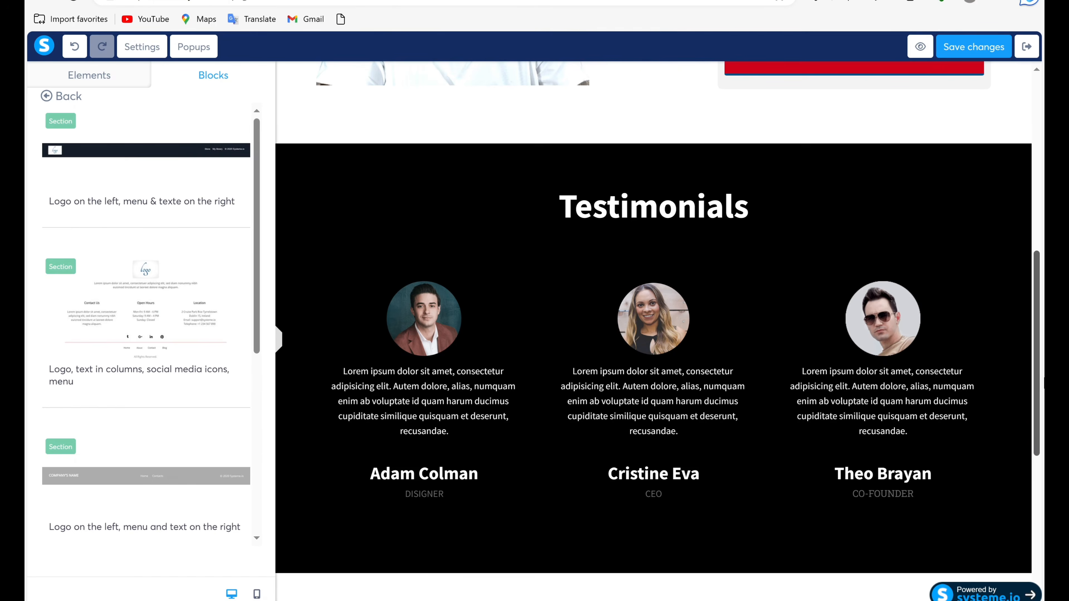
pyautogui.scroll(-9, 654, 320)
pyautogui.moveTo(1044, 556); pyautogui.dragTo(1044, 565)
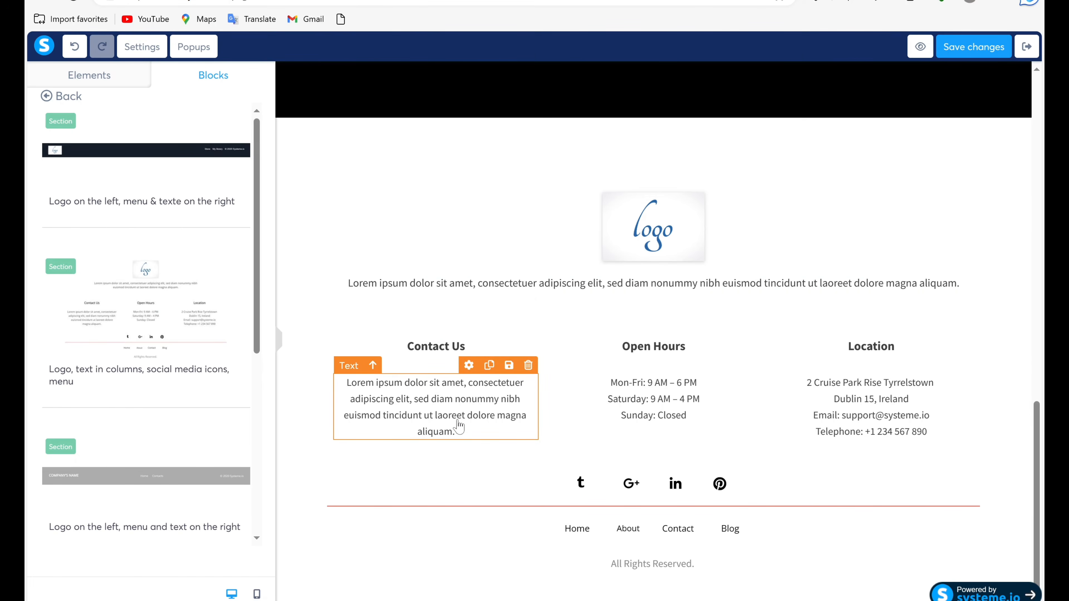
# Delete the lorem ipsum text under Contact Us and the Location heading and address text from the new footer.
pyautogui.click(436, 407)
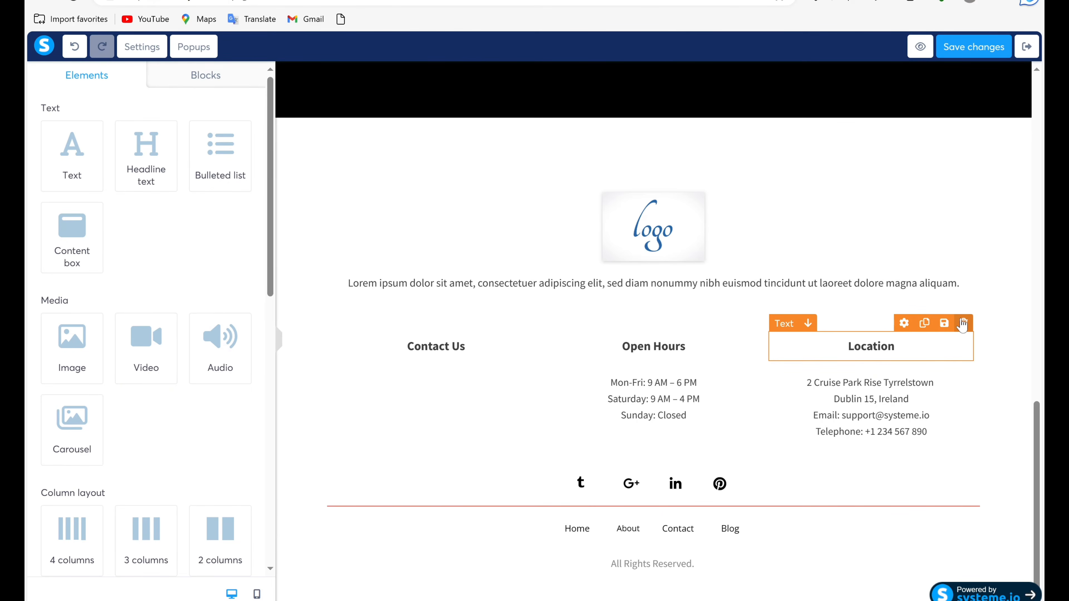
pyautogui.click(963, 325)
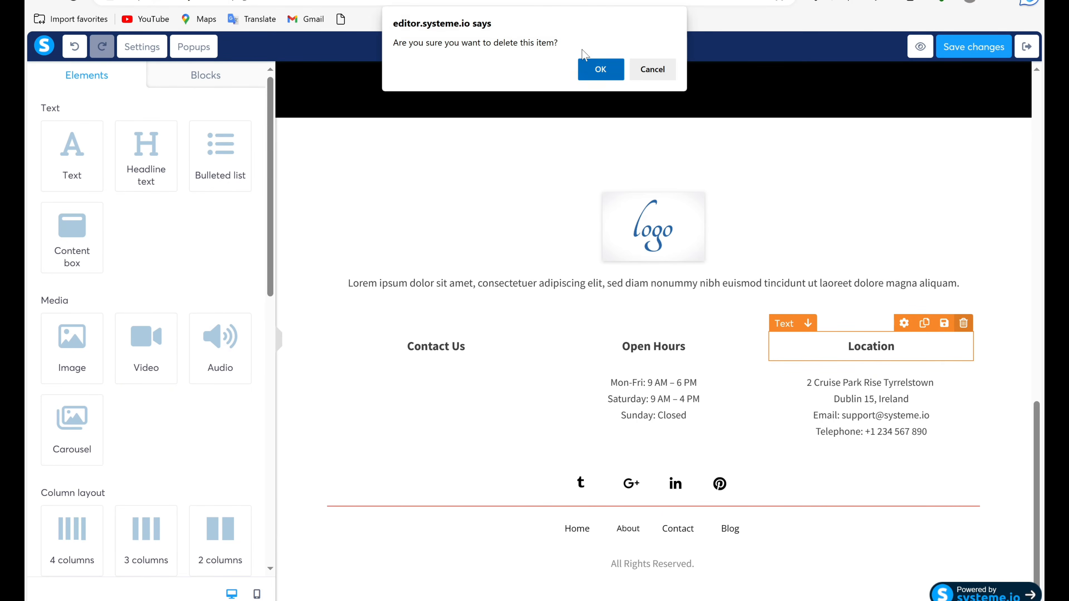
pyautogui.click(600, 69)
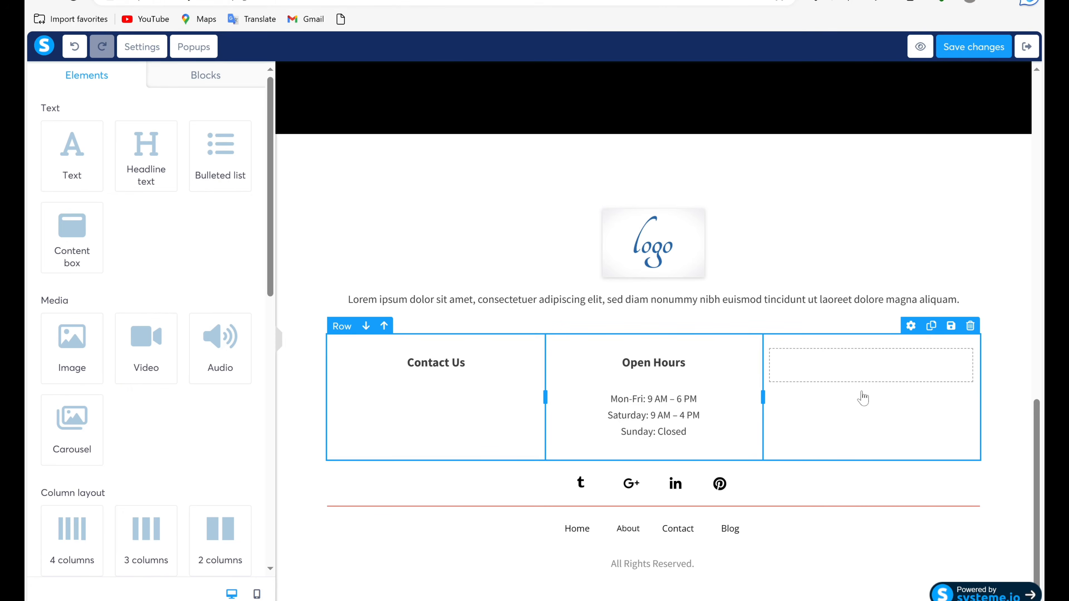
pyautogui.click(876, 369)
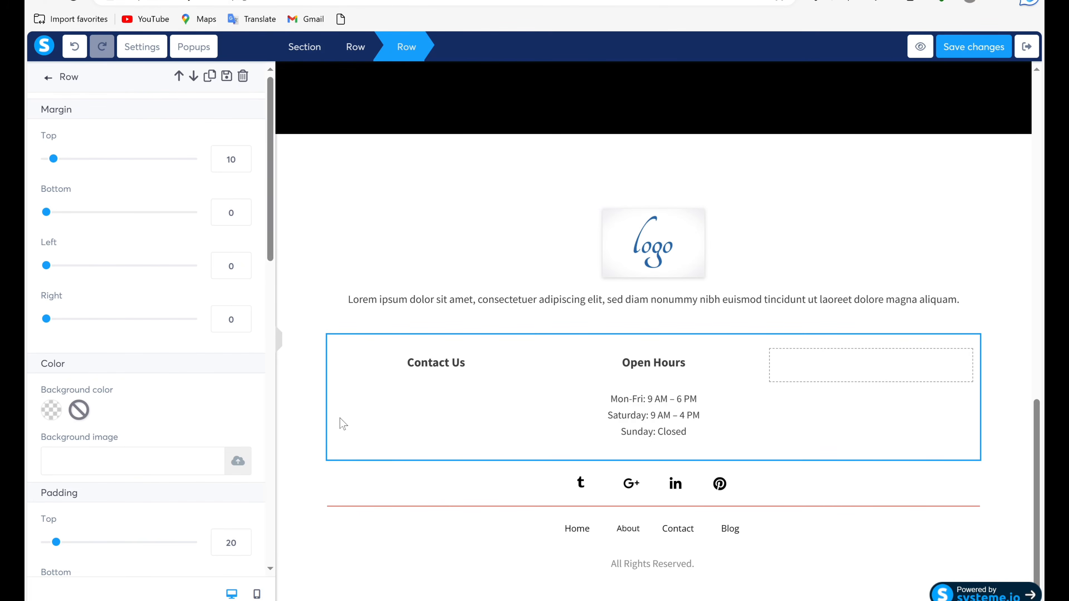
pyautogui.click(704, 540)
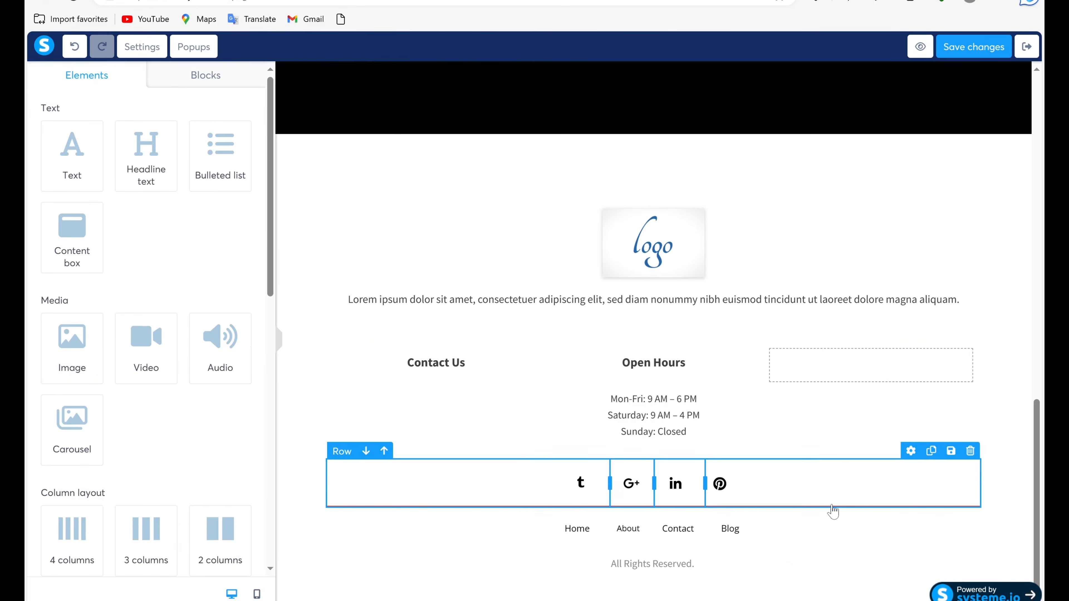
# Save the changes made to the squeeze page.
pyautogui.moveTo(1039, 463); pyautogui.dragTo(996, 158)
pyautogui.scroll(-20, 996, 157)
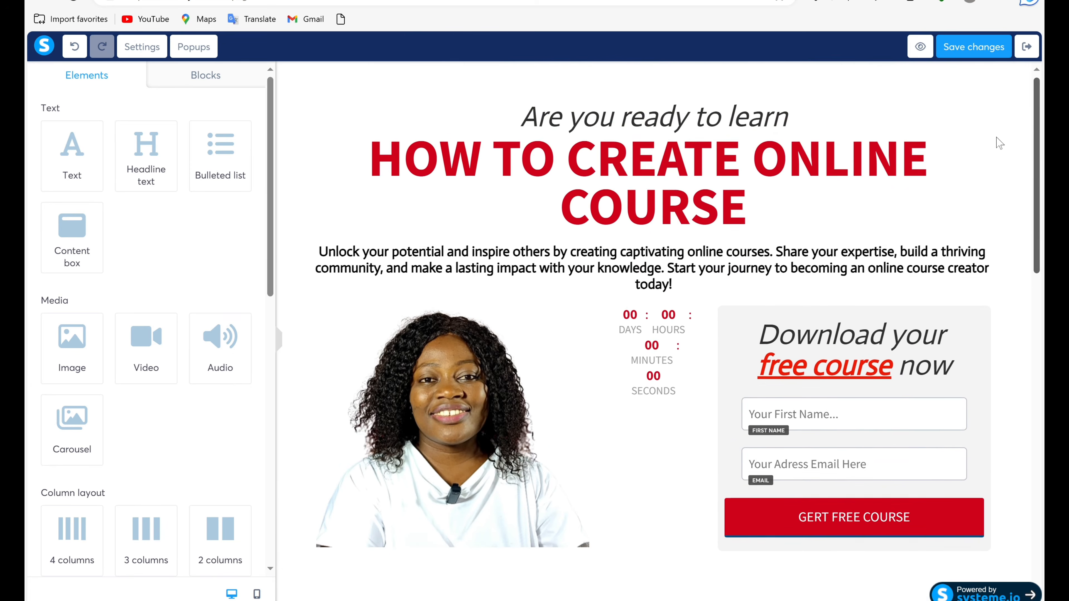
pyautogui.scroll(20, 992, 329)
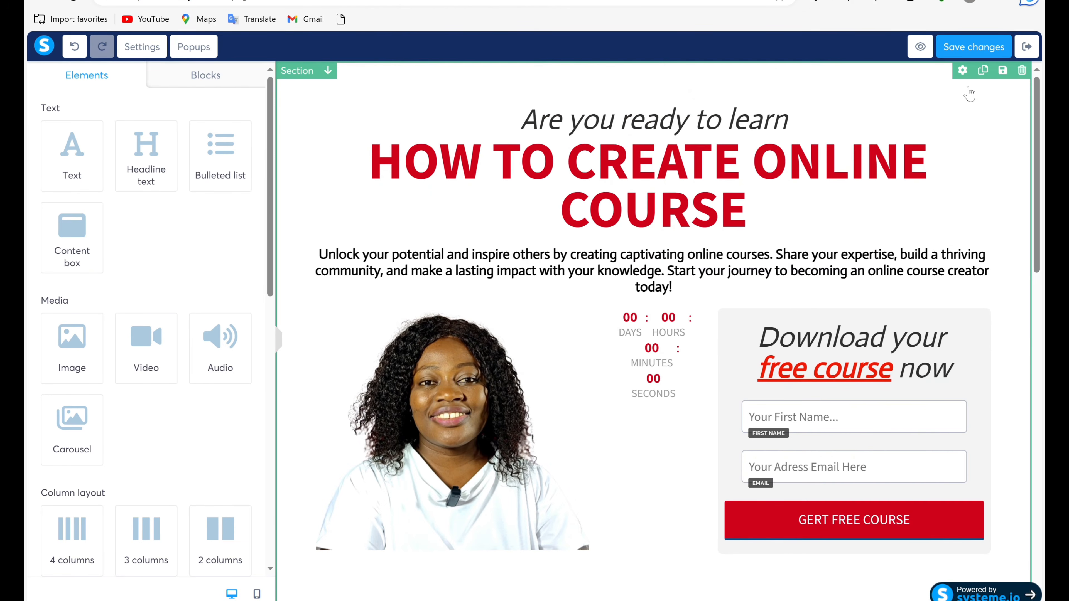
pyautogui.moveTo(940, 92)
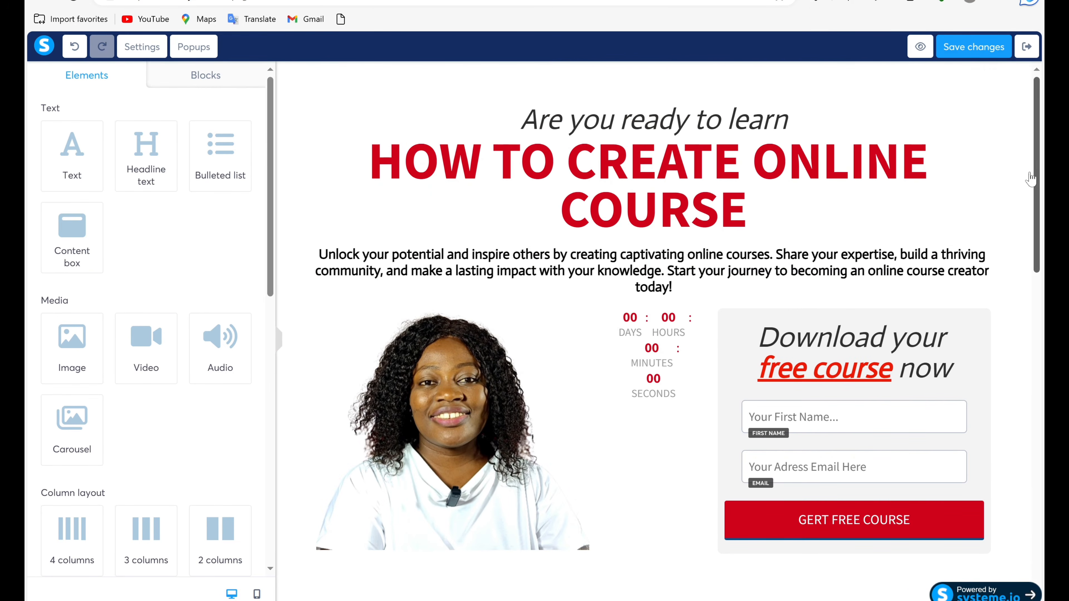
pyautogui.click(975, 47)
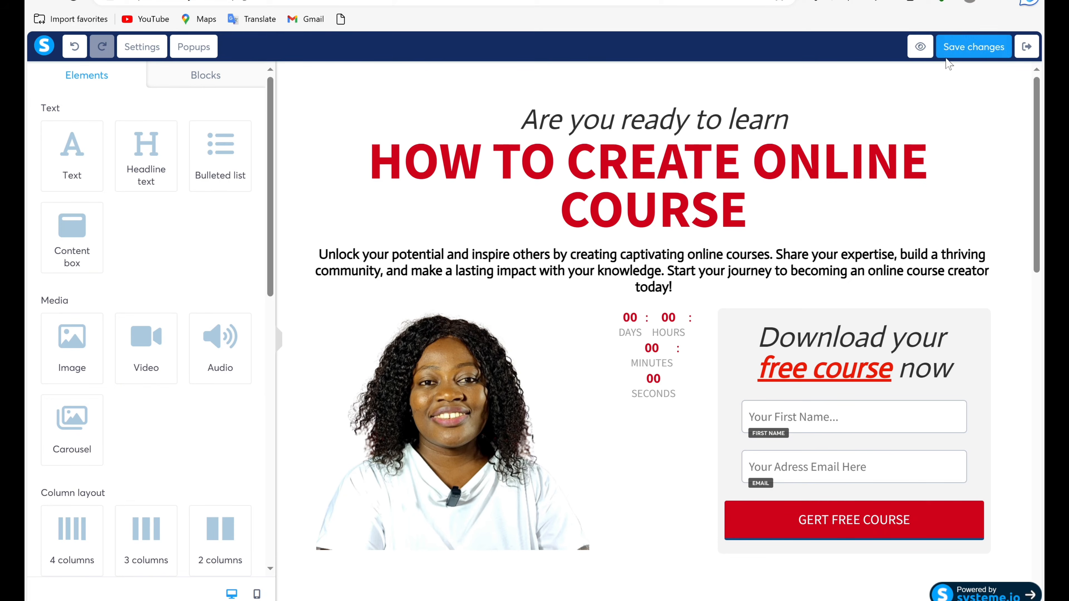
# Preview the squeeze page and check its headline, countdown, opt-in form, testimonials and footer before closing the preview.
pyautogui.click(921, 48)
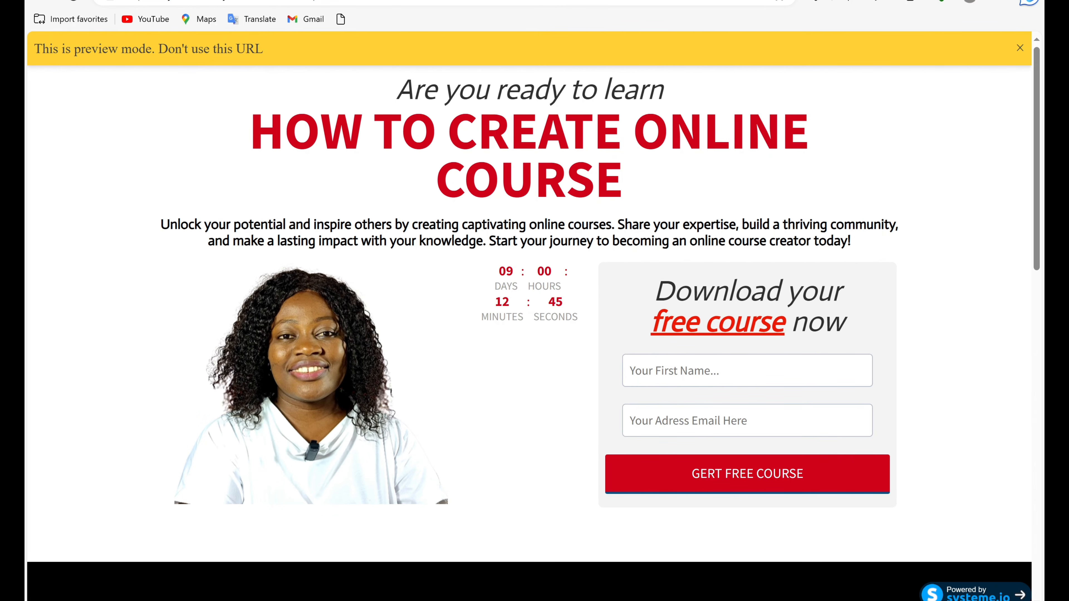
pyautogui.scroll(-15, 736, 290)
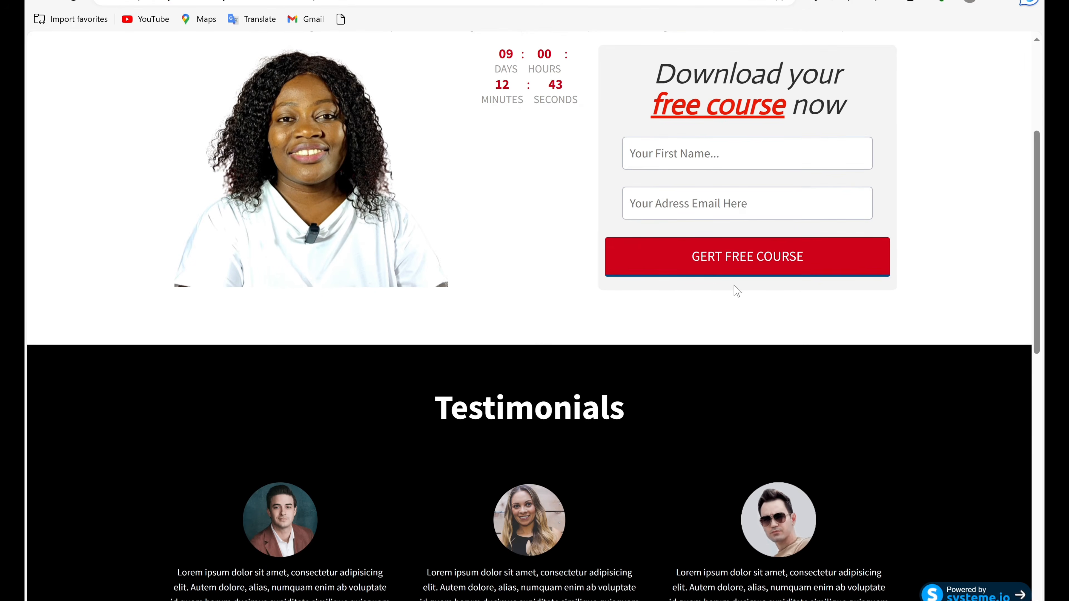
pyautogui.scroll(-1, 737, 291)
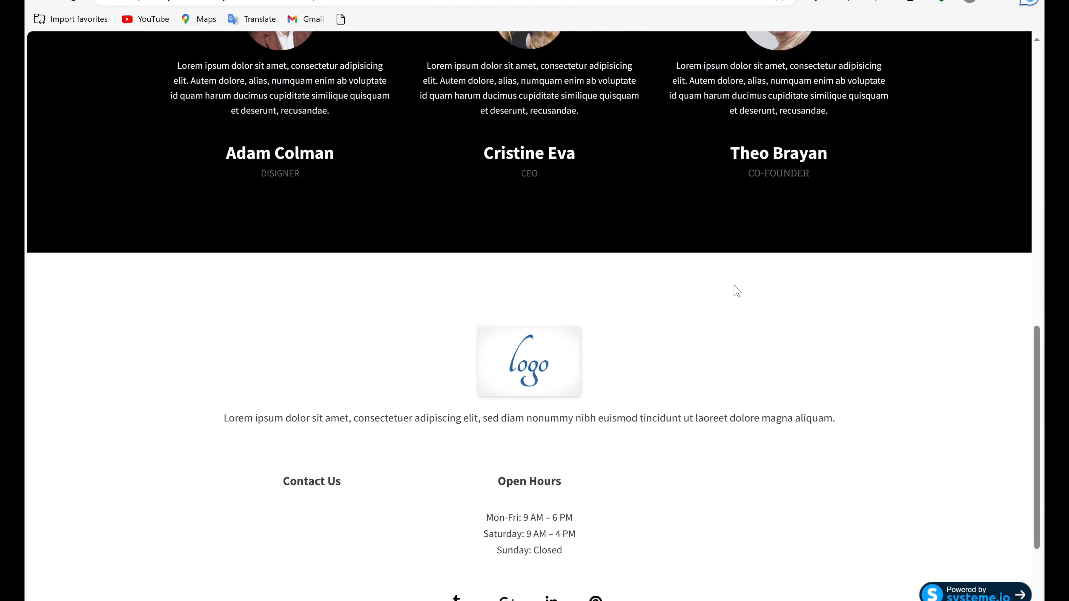
pyautogui.scroll(-3, 737, 290)
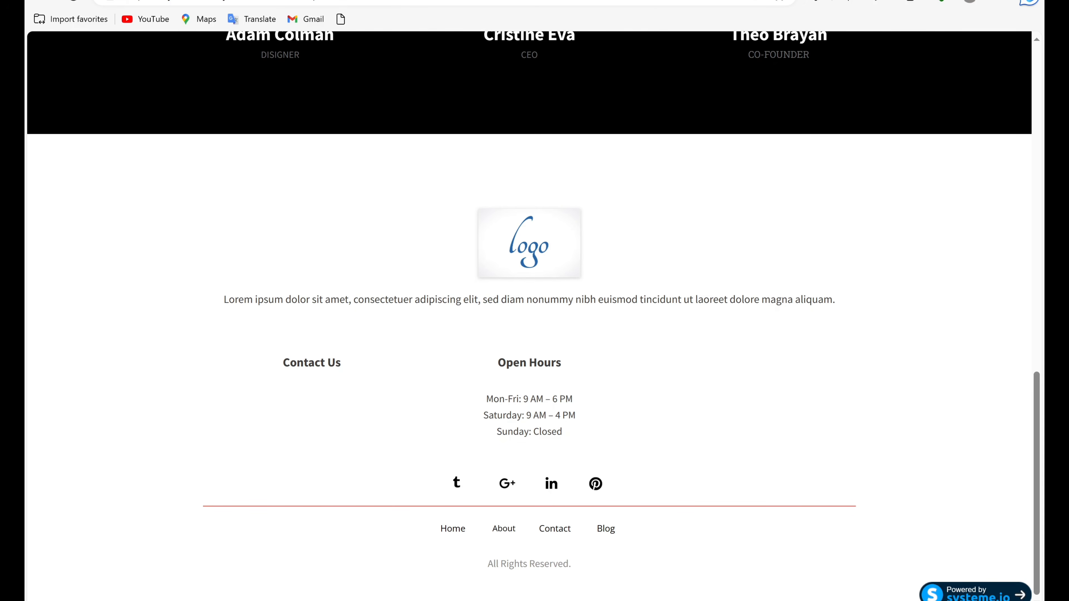
pyautogui.scroll(1, 563, 425)
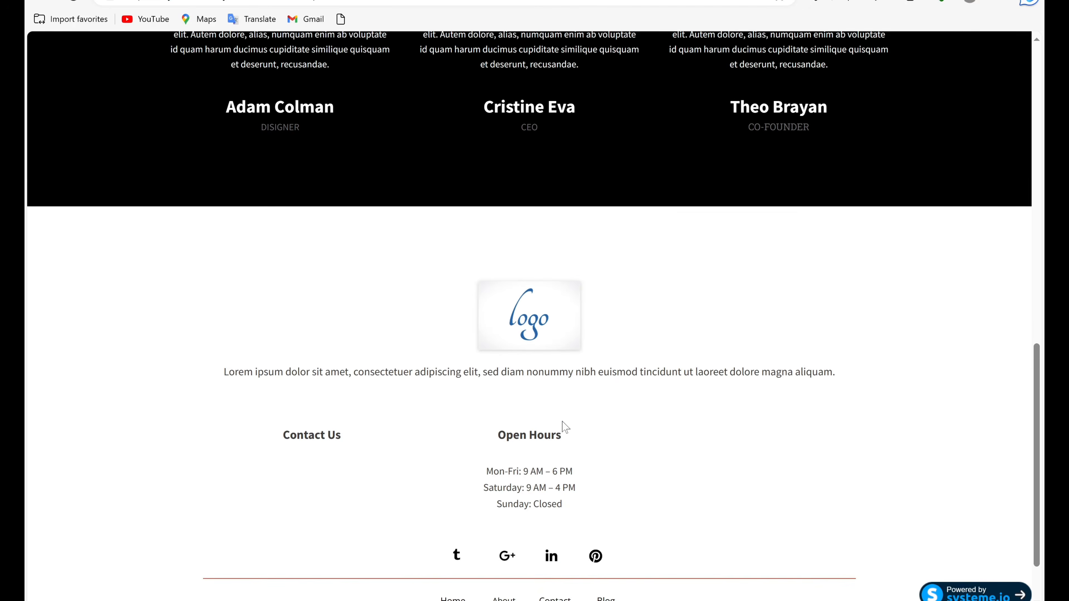
pyautogui.scroll(-1, 564, 425)
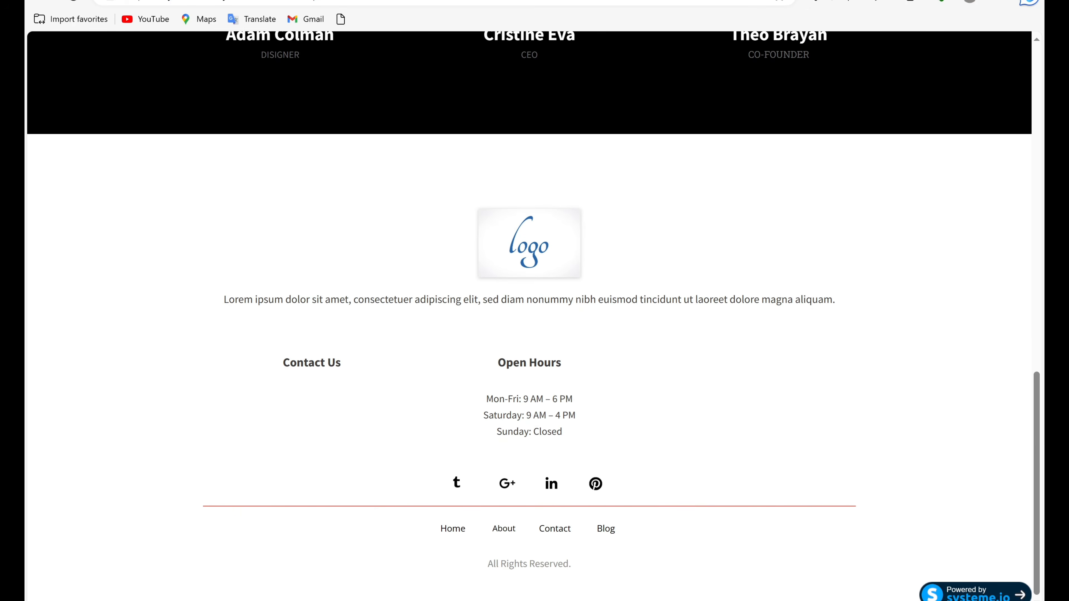
pyautogui.scroll(15, 564, 425)
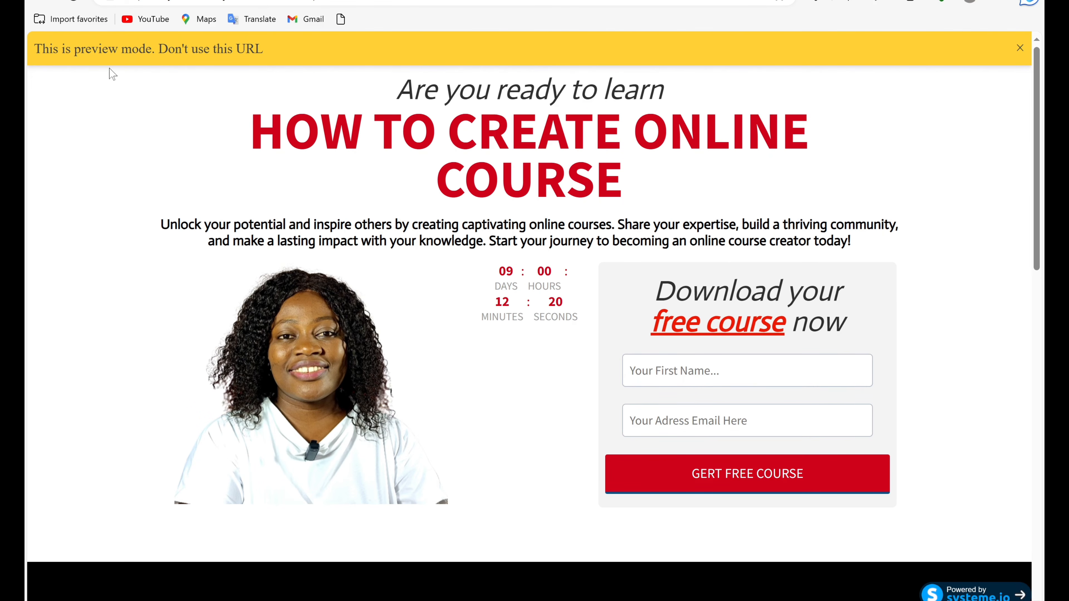
pyautogui.click(1020, 50)
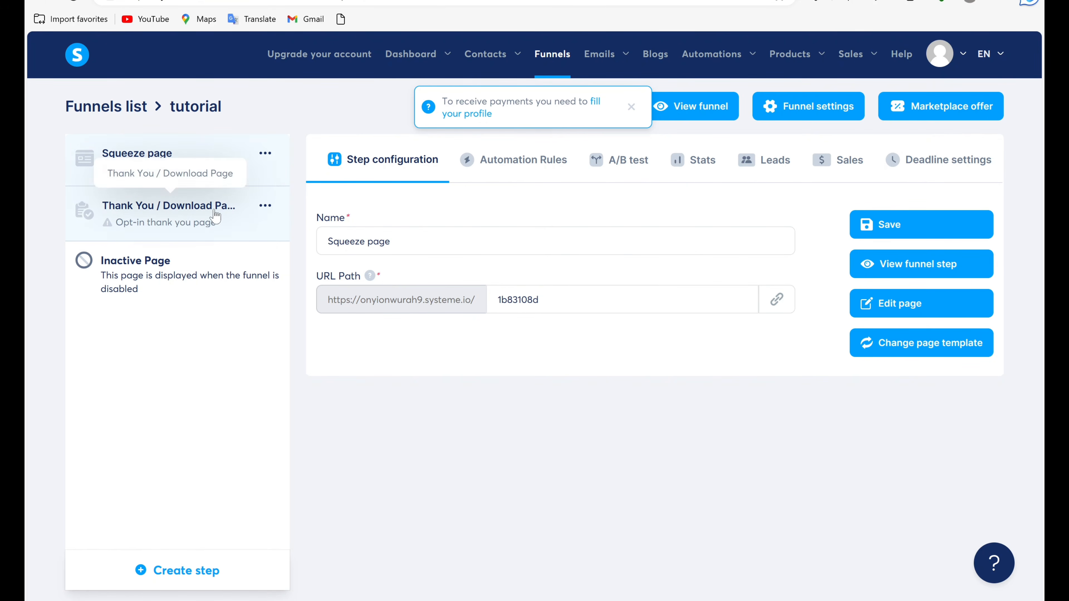
# Open the Thank You / Download Page step of the tutorial funnel and look over its page templates.
pyautogui.click(237, 218)
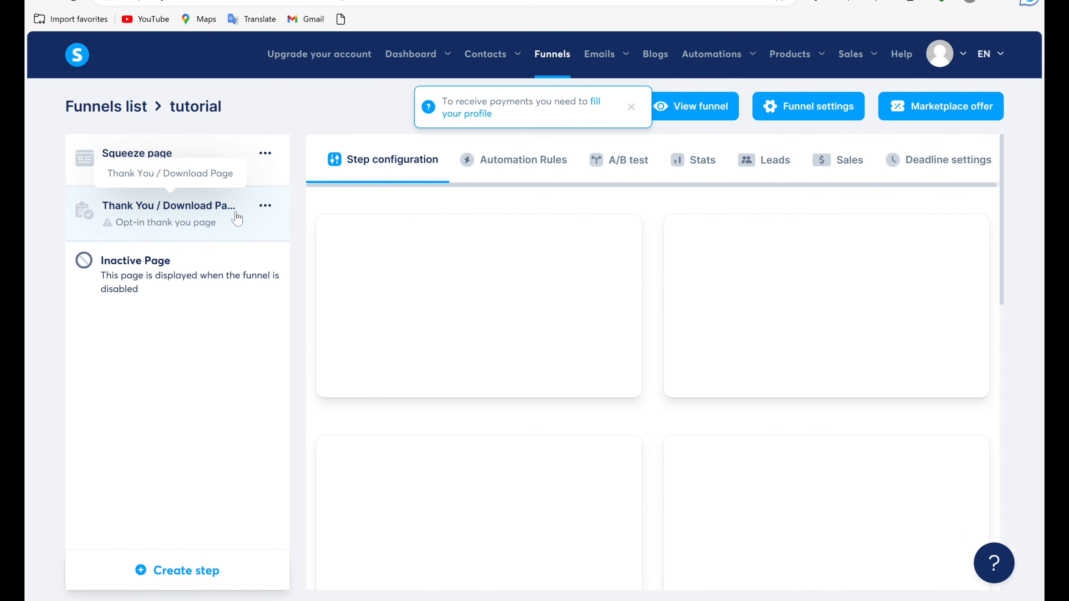
pyautogui.moveTo(482, 286)
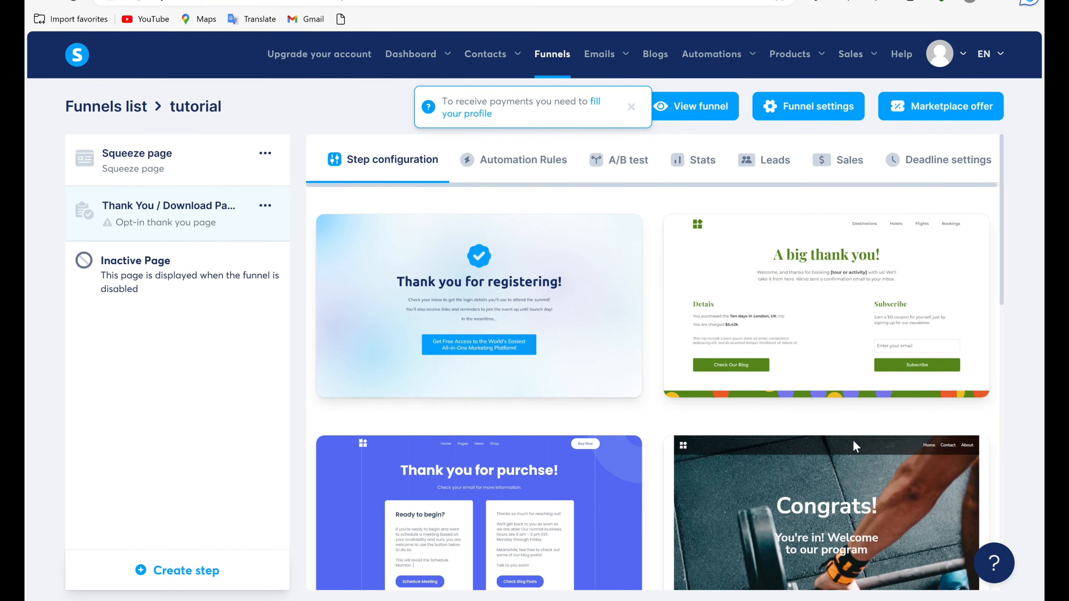
pyautogui.moveTo(857, 555)
pyautogui.moveTo(580, 564)
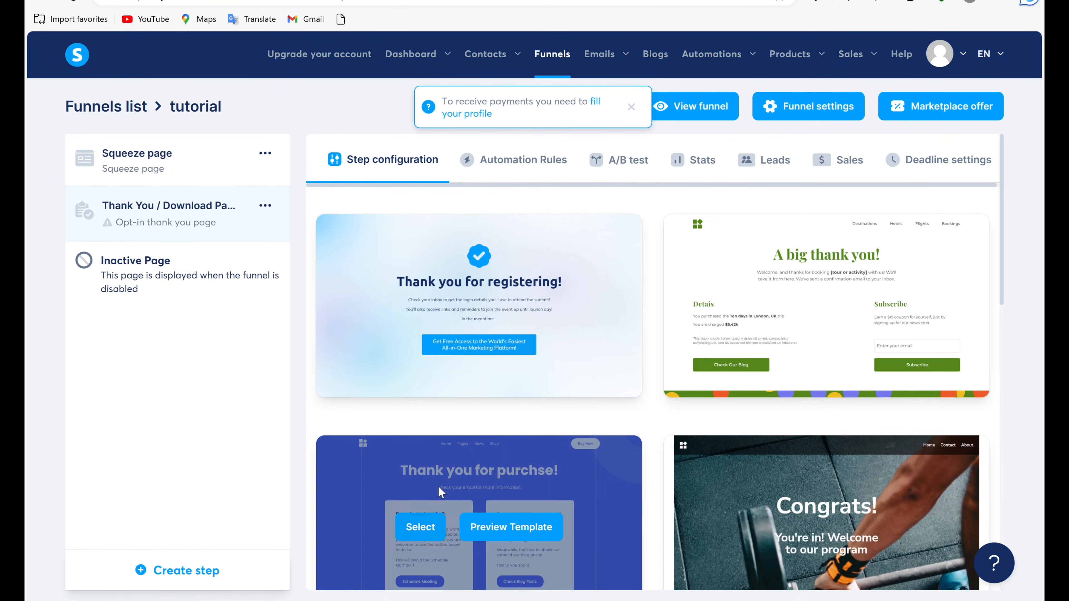
pyautogui.moveTo(742, 268)
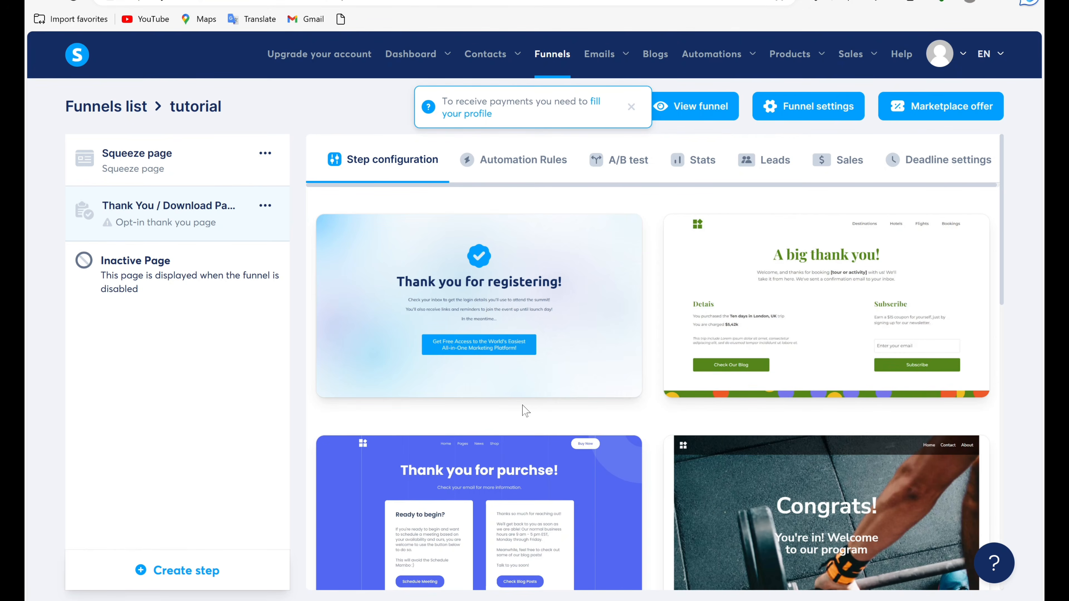
pyautogui.moveTo(525, 368)
# Replace the Squeeze page step's URL path with the owner's short first name and save the step configuration.
pyautogui.click(265, 153)
pyautogui.click(174, 163)
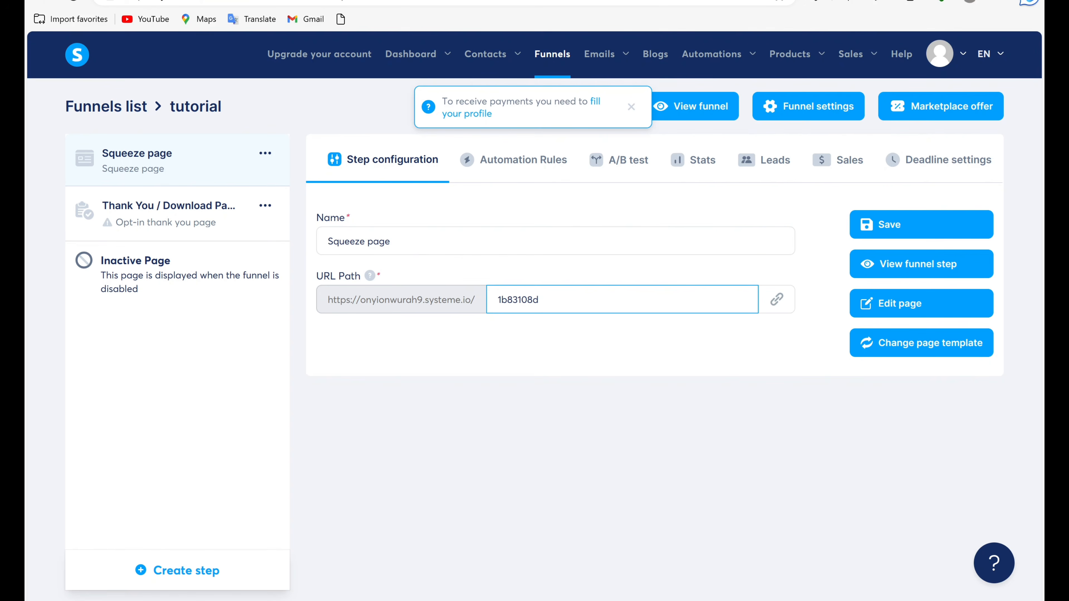
pyautogui.press('BackSpace')
pyautogui.press('BackSpace')
pyautogui.press('BackSpace')
pyautogui.press('BackSpace')
pyautogui.press('BackSpace')
pyautogui.press('BackSpace')
pyautogui.press('BackSpace')
pyautogui.press('BackSpace')
pyautogui.write('onyi')
pyautogui.click(924, 233)
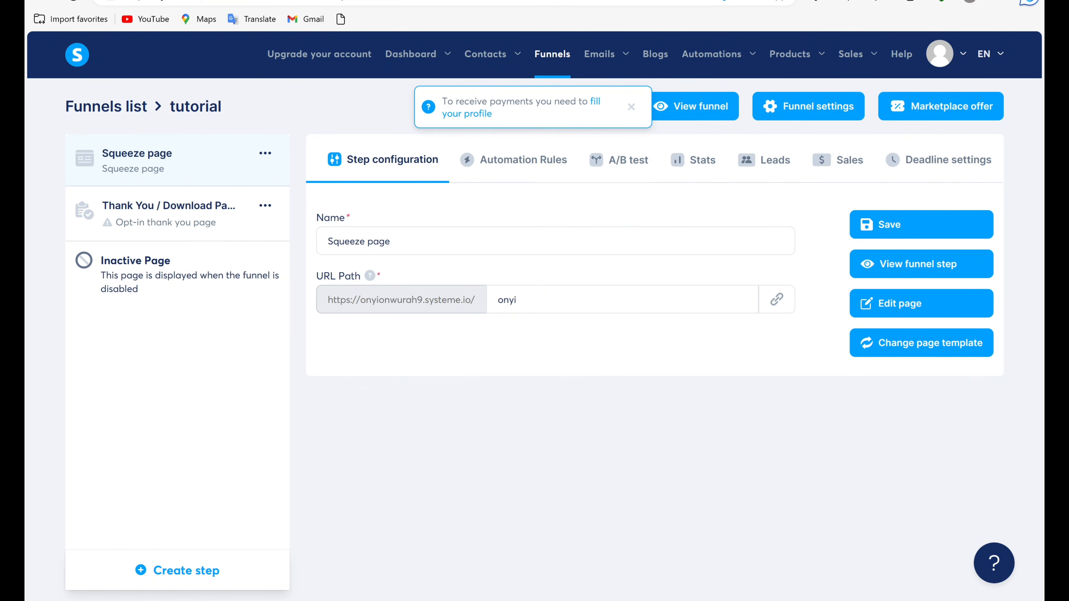
pyautogui.click(517, 299)
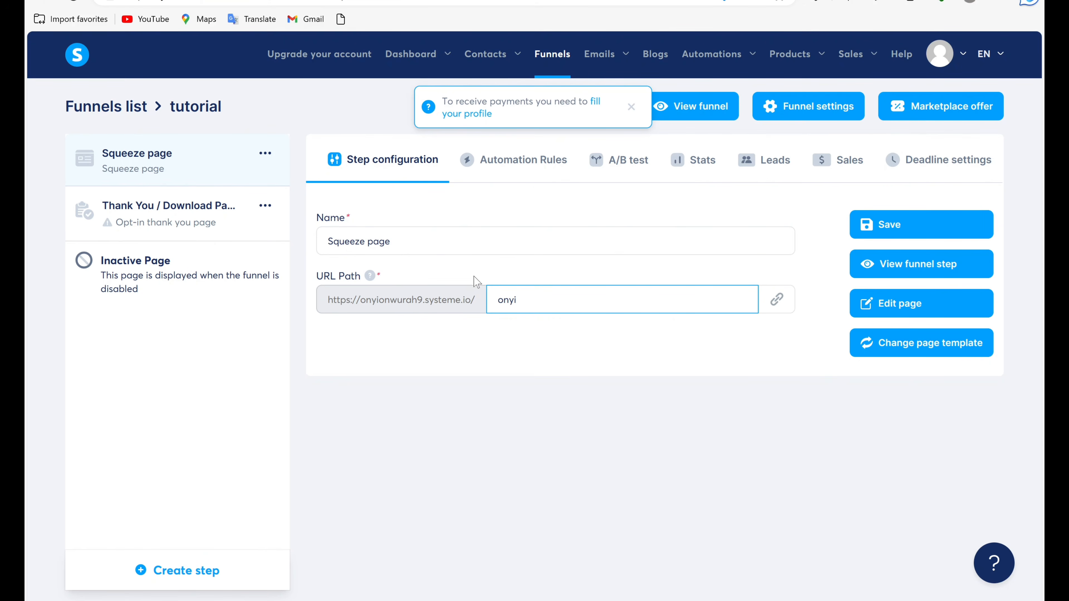
pyautogui.scroll(1, 528, 290)
pyautogui.scroll(-1, 528, 291)
pyautogui.click(724, 334)
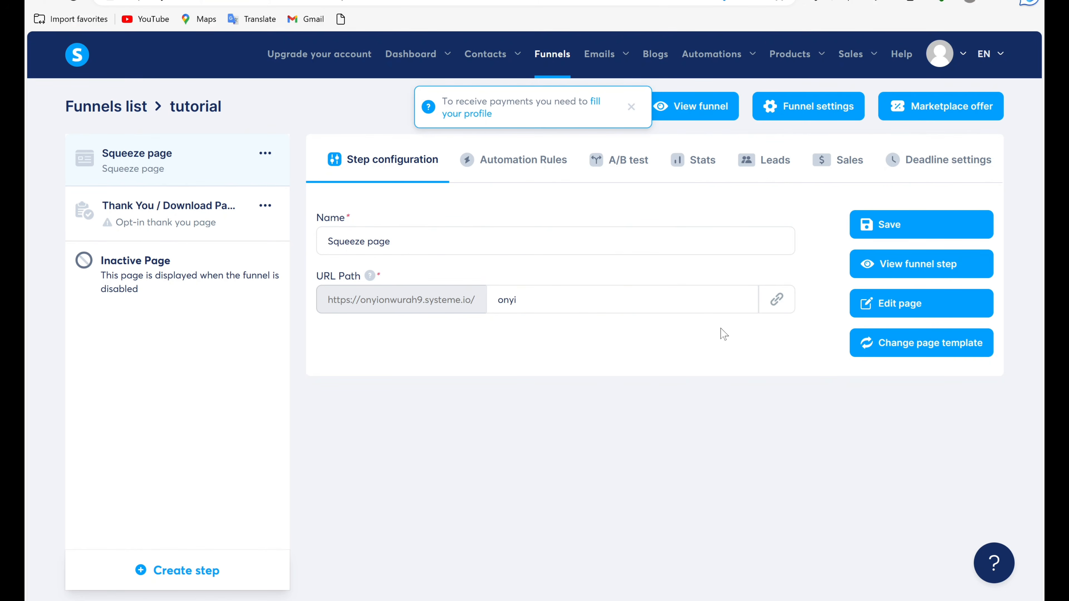